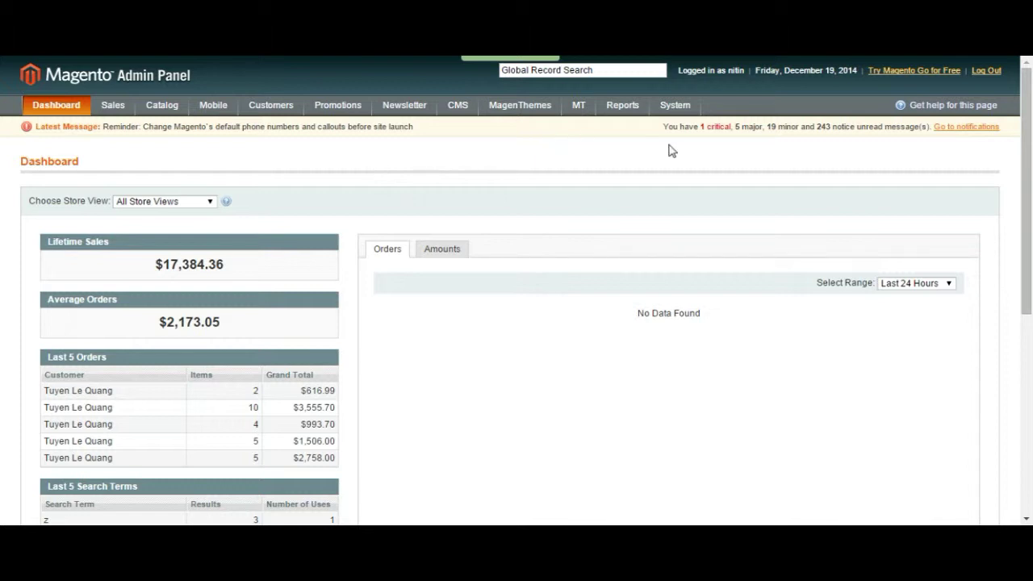
# Open System > Configuration and select Tax under the Sales group
pyautogui.moveTo(678, 114)
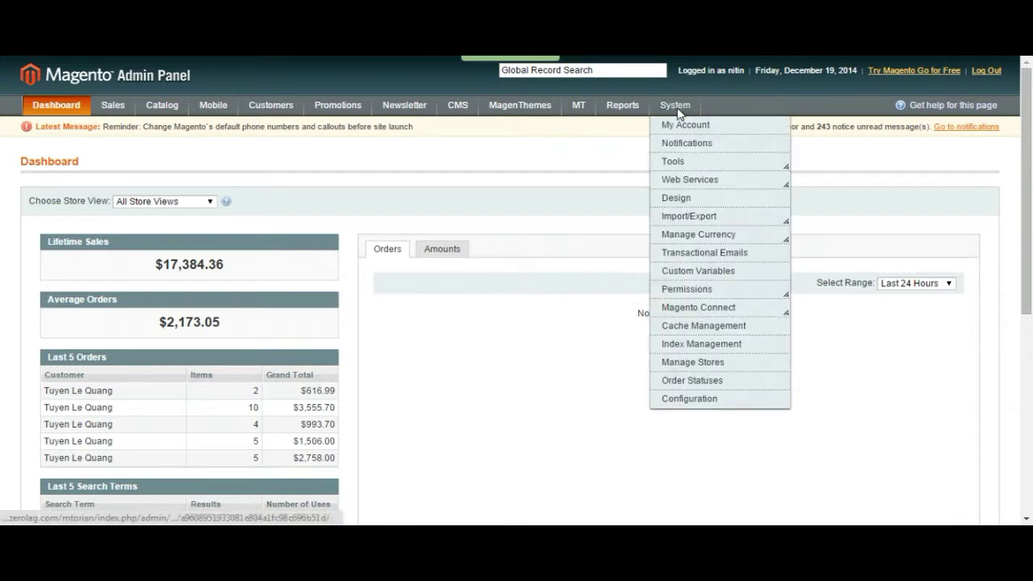
pyautogui.click(691, 401)
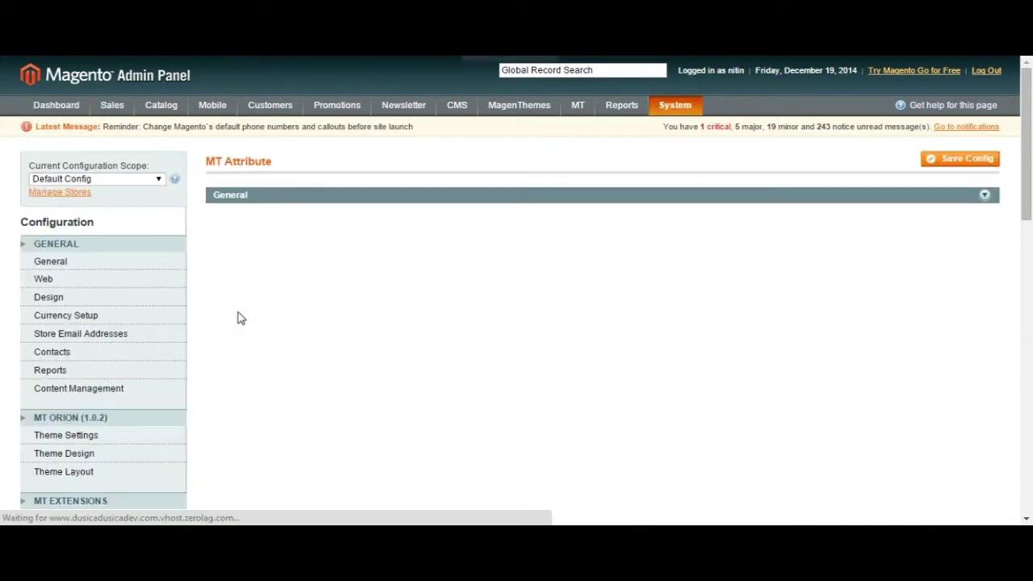
pyautogui.scroll(-5, 49, 361)
pyautogui.scroll(-3, 49, 359)
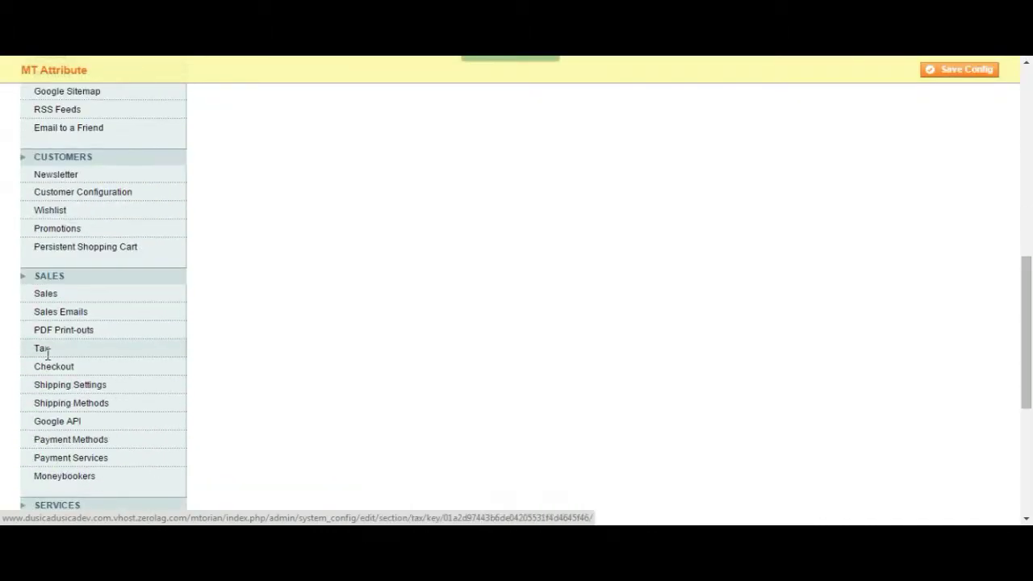
pyautogui.click(49, 355)
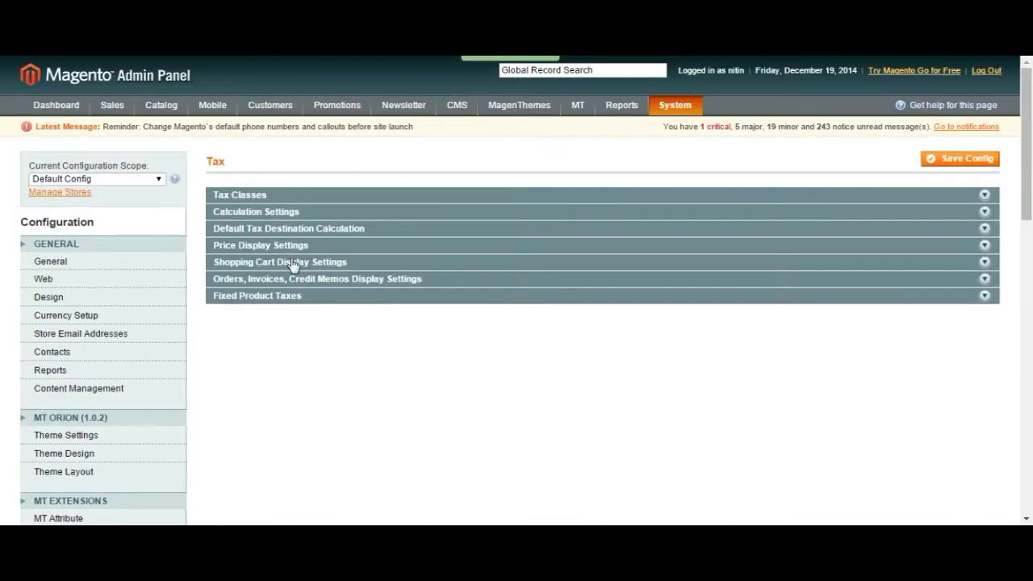
# Expand Tax Classes, Calculation Settings, Default Tax Destination Calculation and Price Display Settings
pyautogui.click(235, 197)
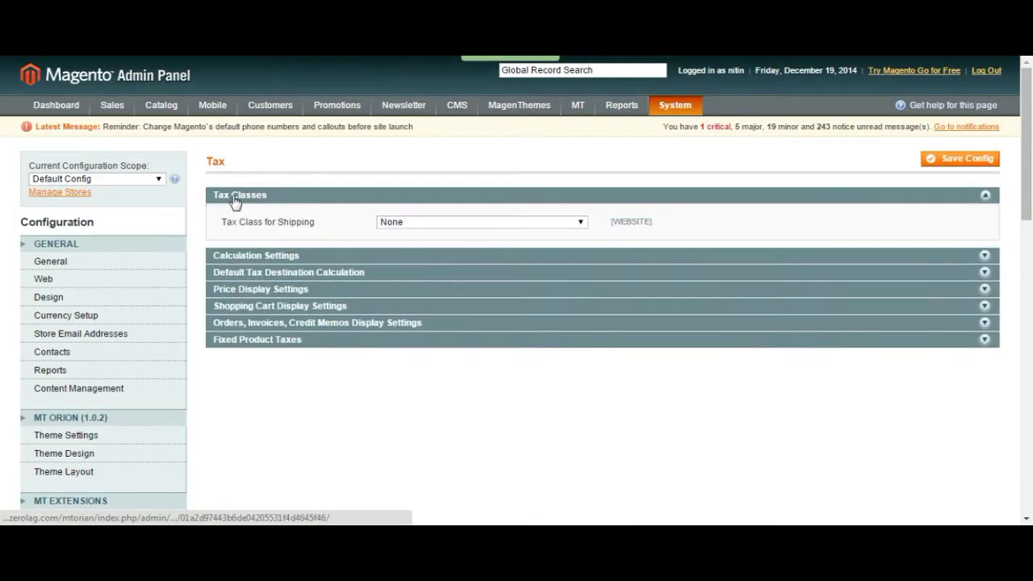
pyautogui.click(270, 256)
pyautogui.scroll(-3, 270, 256)
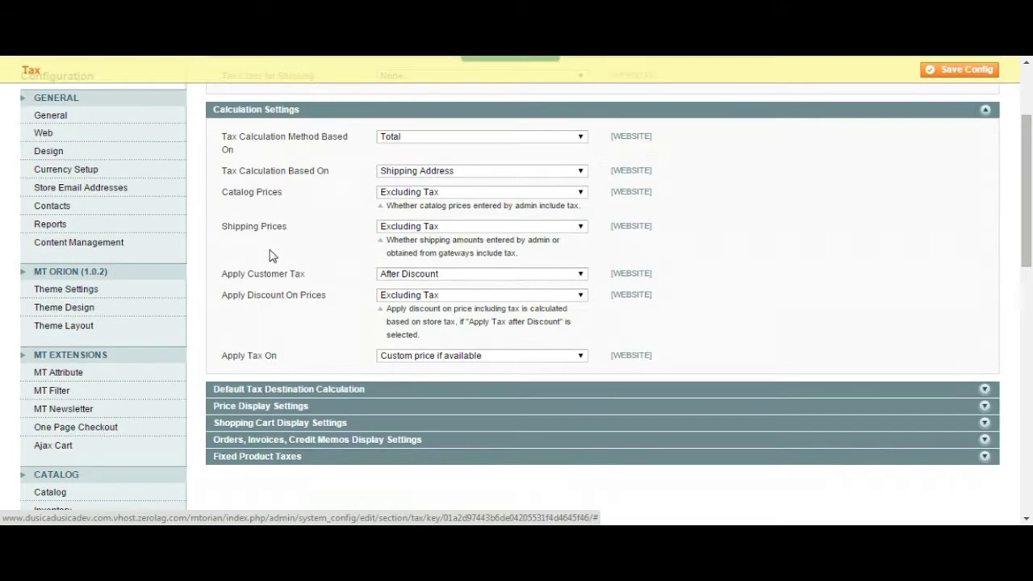
pyautogui.click(304, 389)
pyautogui.scroll(-3, 303, 393)
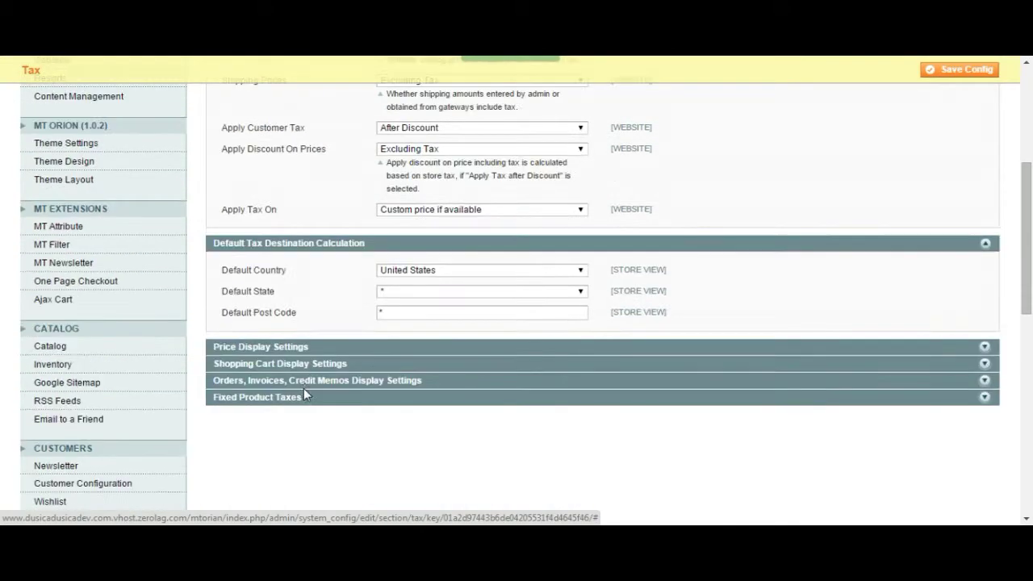
pyautogui.click(310, 347)
# Expand Shopping Cart, Orders/Invoices/Credit Memos and Fixed Product Taxes, then return to the top
pyautogui.scroll(-1, 310, 347)
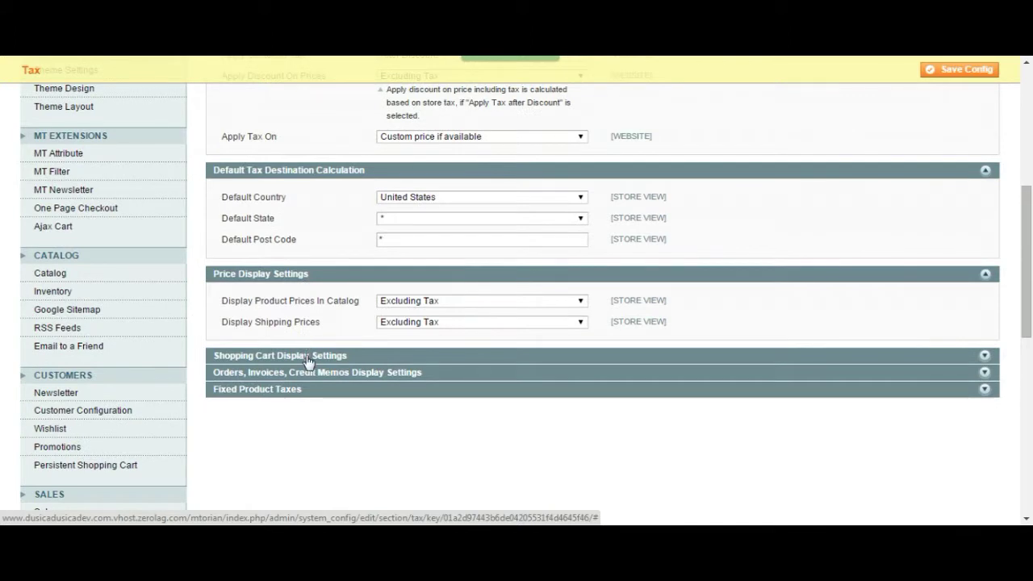
pyautogui.click(307, 357)
pyautogui.scroll(-2, 307, 356)
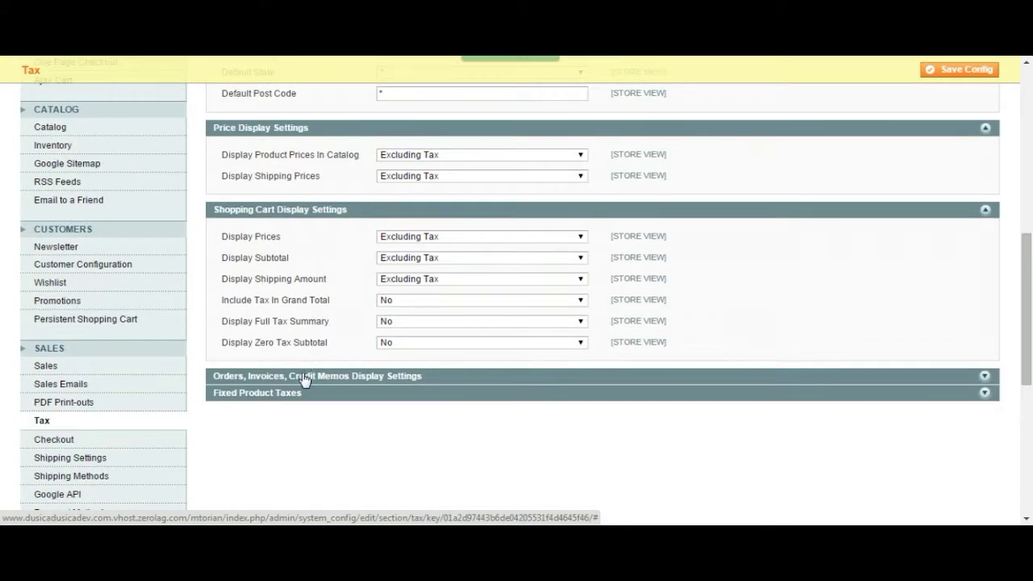
pyautogui.click(304, 377)
pyautogui.scroll(-2, 304, 379)
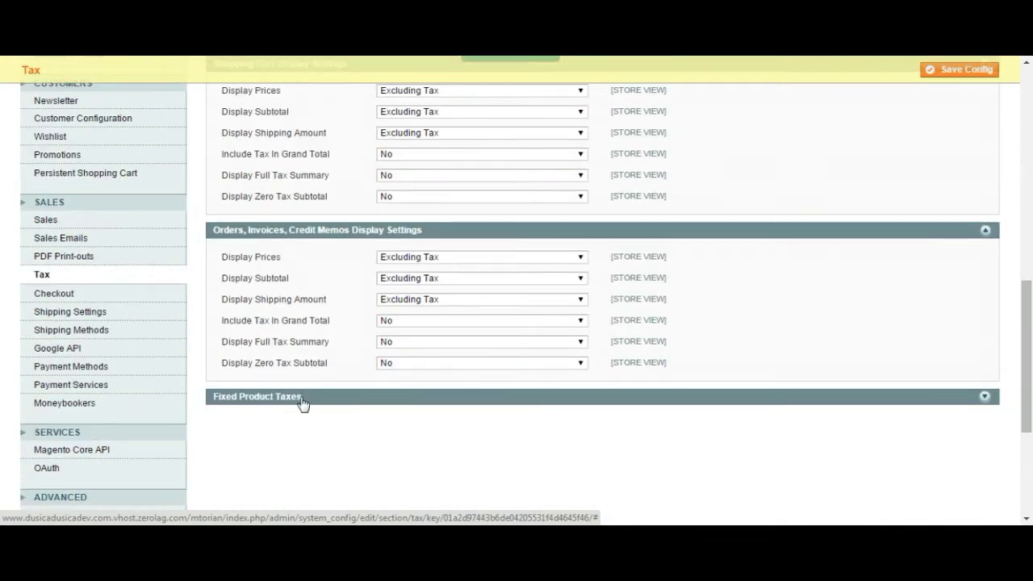
pyautogui.click(302, 397)
pyautogui.scroll(-2, 304, 401)
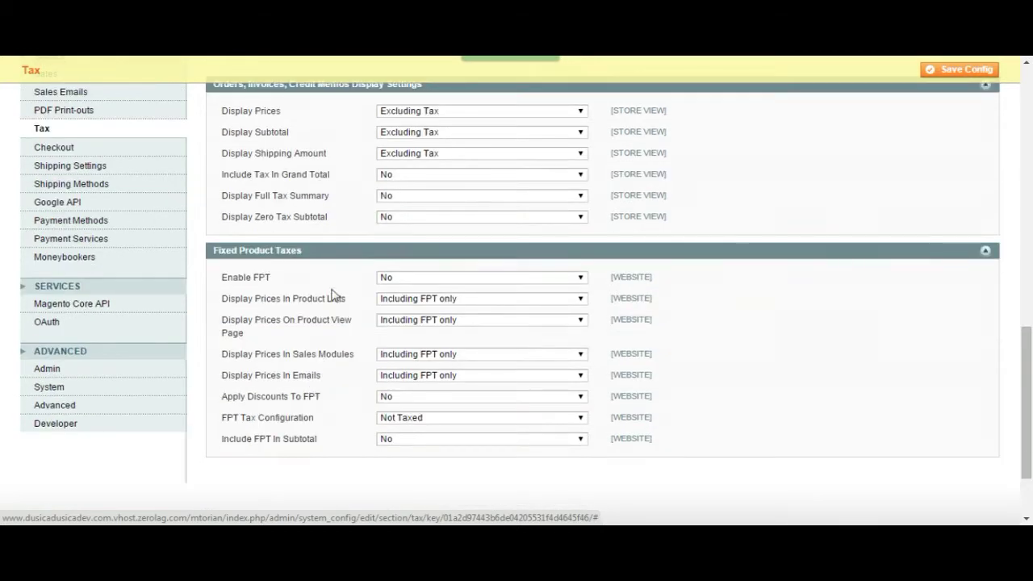
pyautogui.scroll(5, 330, 284)
pyautogui.scroll(6, 331, 284)
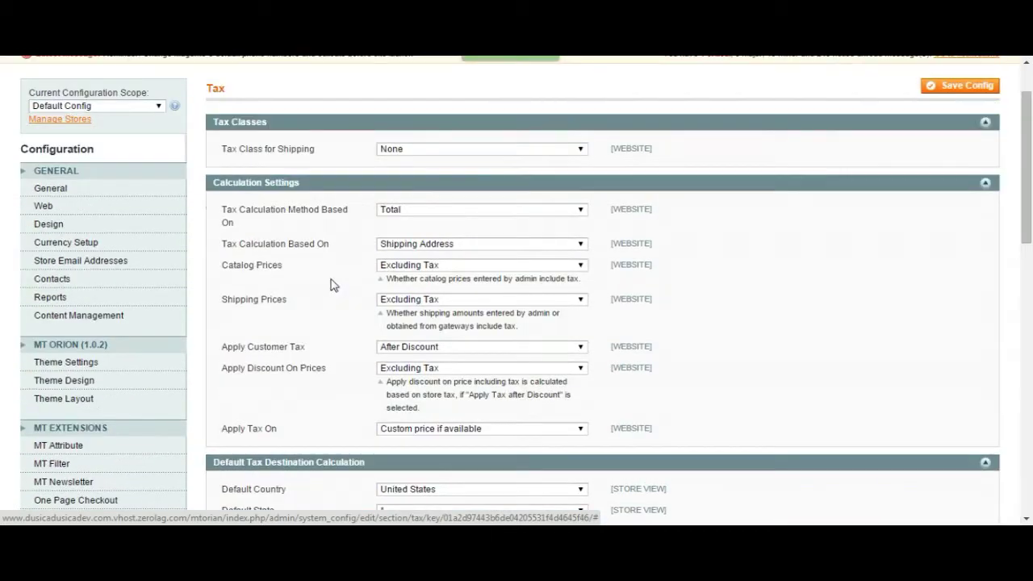
pyautogui.scroll(-1, 330, 284)
pyautogui.scroll(1, 347, 224)
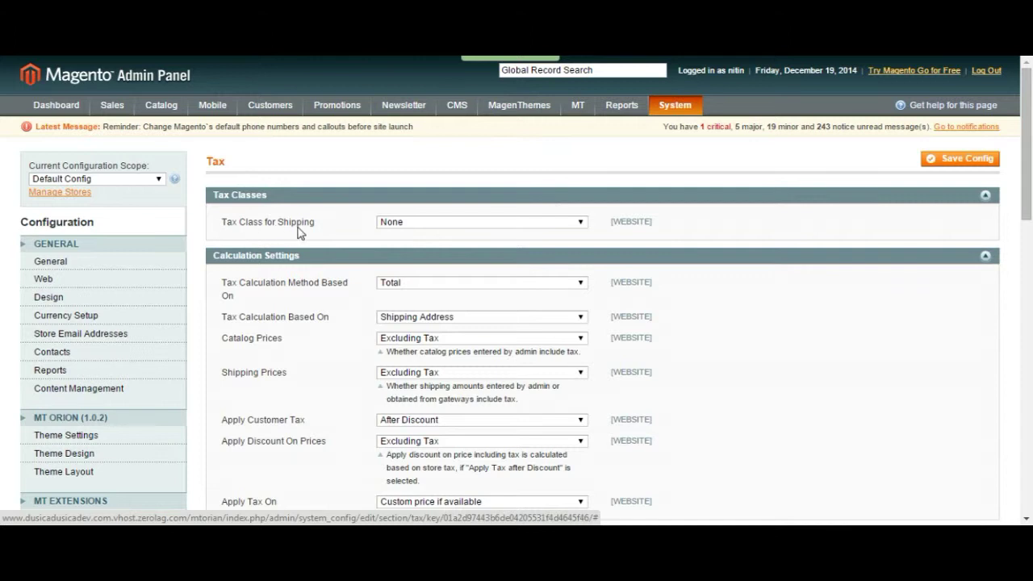
# Leave Tax Class for Shipping at None and collapse the Tax Classes group
pyautogui.click(418, 229)
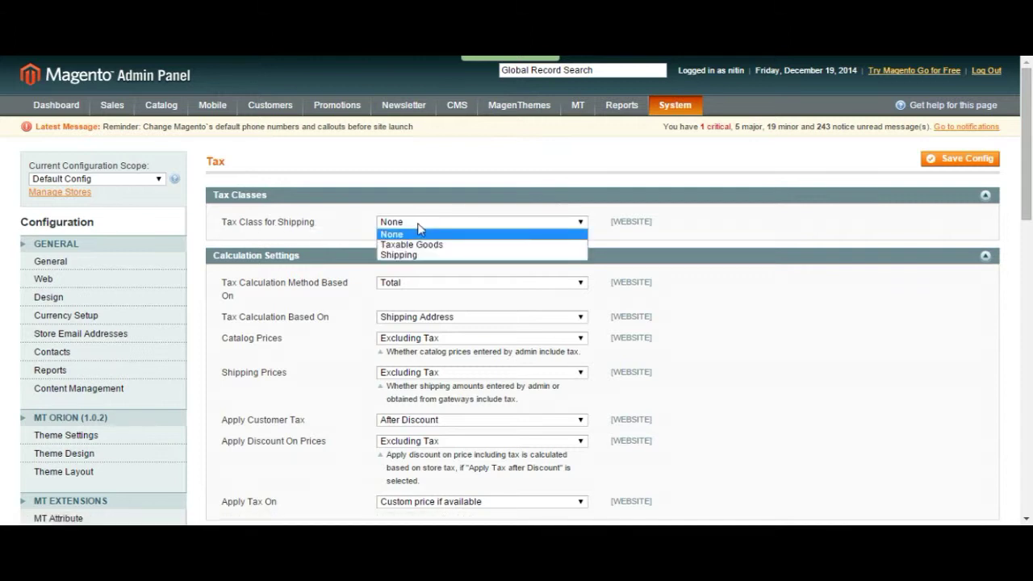
pyautogui.click(418, 232)
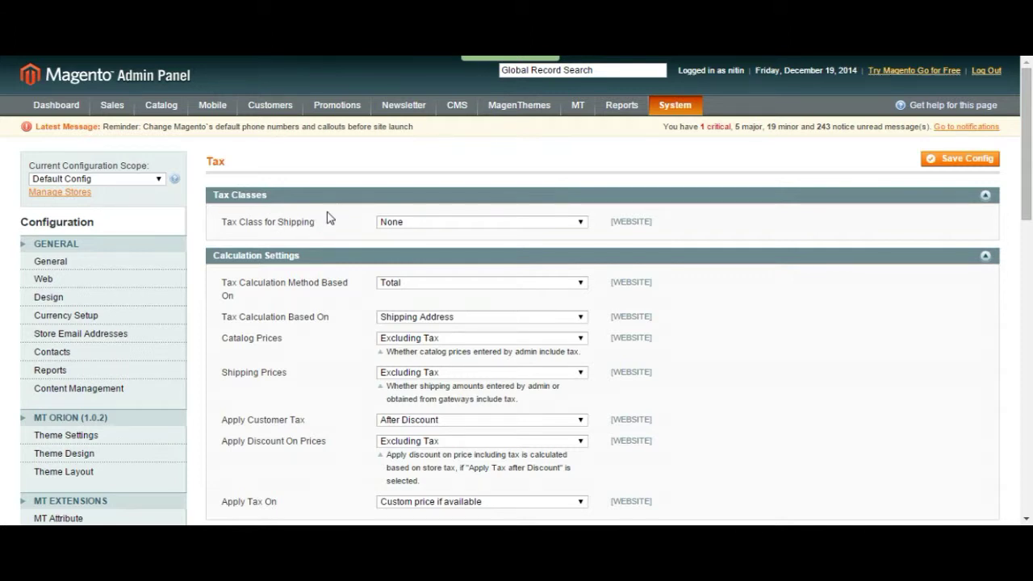
pyautogui.click(408, 225)
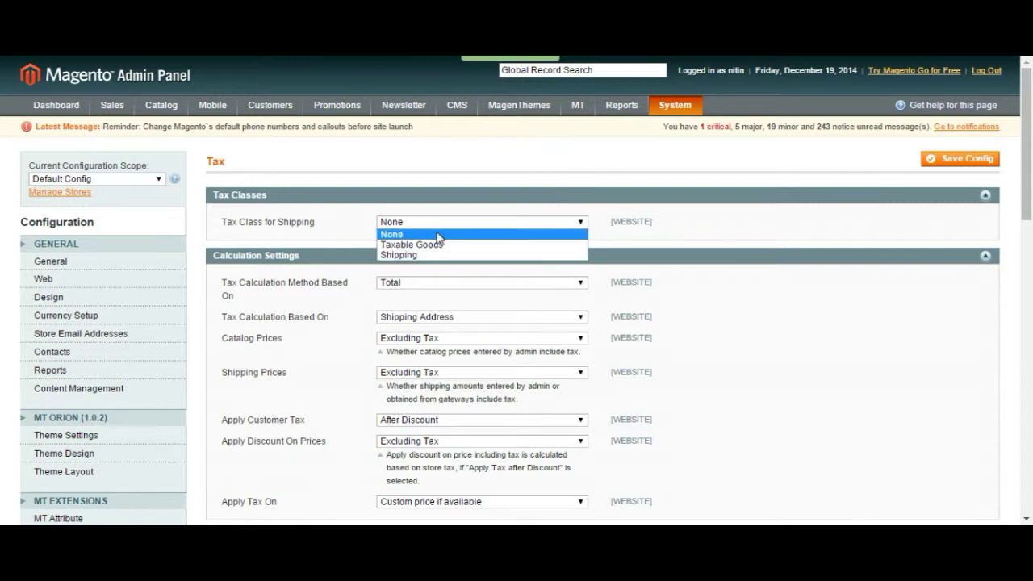
pyautogui.click(440, 233)
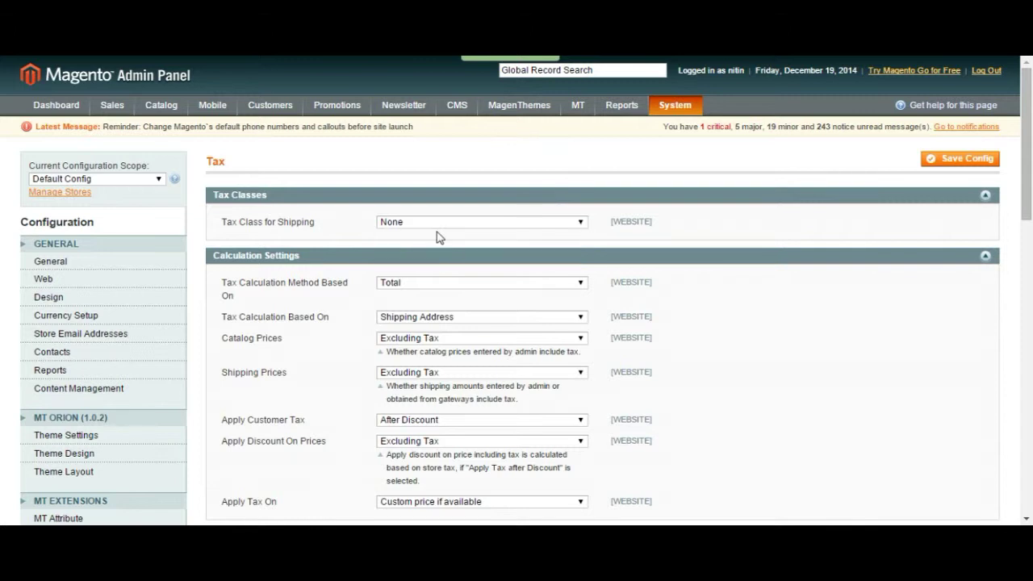
pyautogui.click(264, 196)
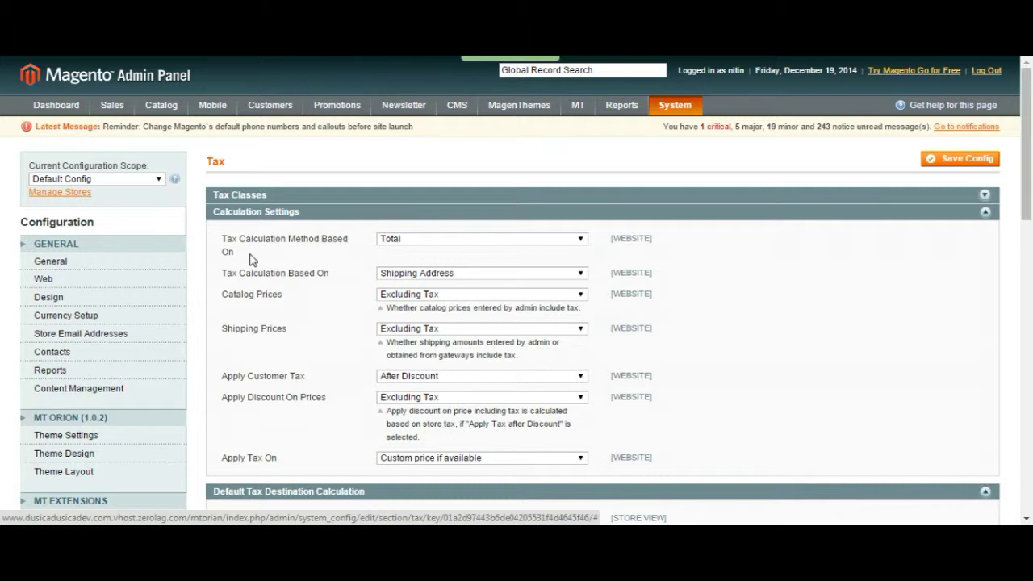
pyautogui.click(420, 245)
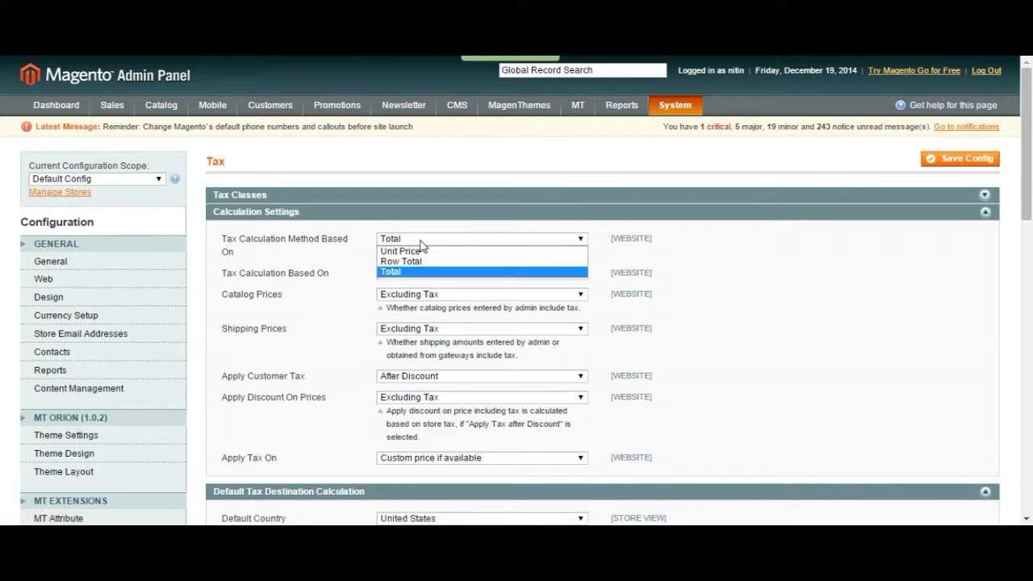
pyautogui.click(421, 242)
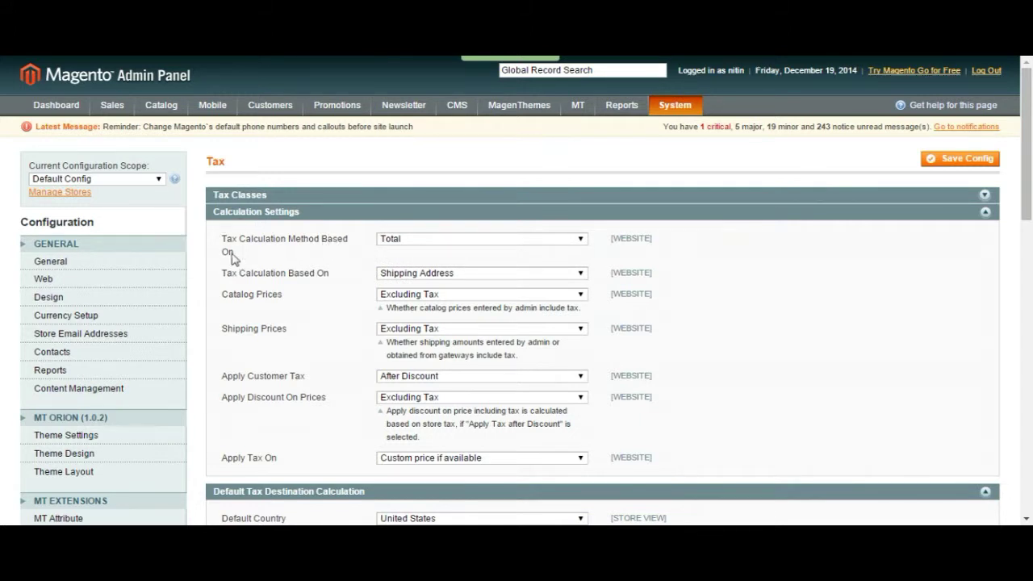
pyautogui.click(401, 244)
pyautogui.click(404, 241)
pyautogui.click(402, 241)
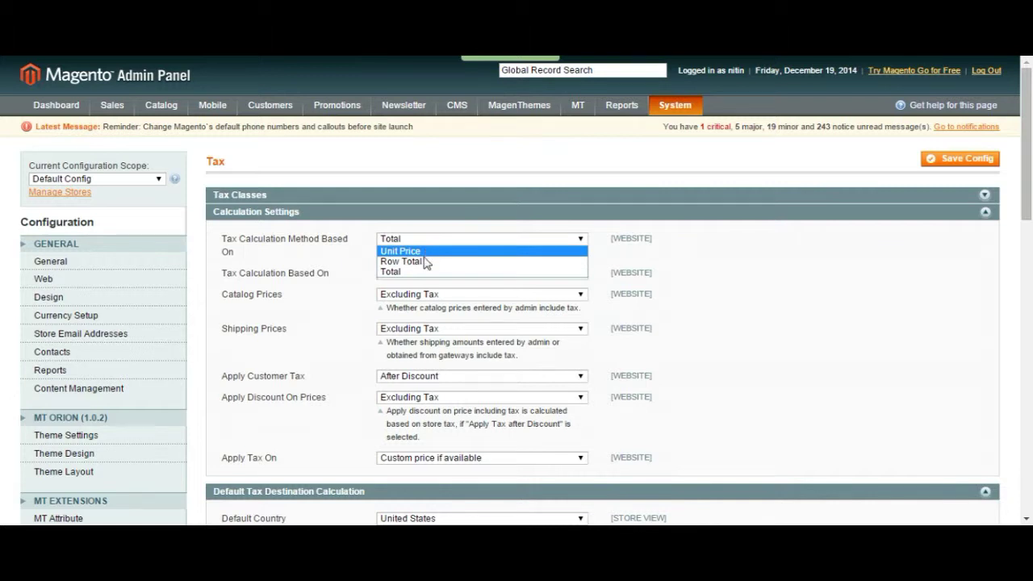
pyautogui.click(427, 238)
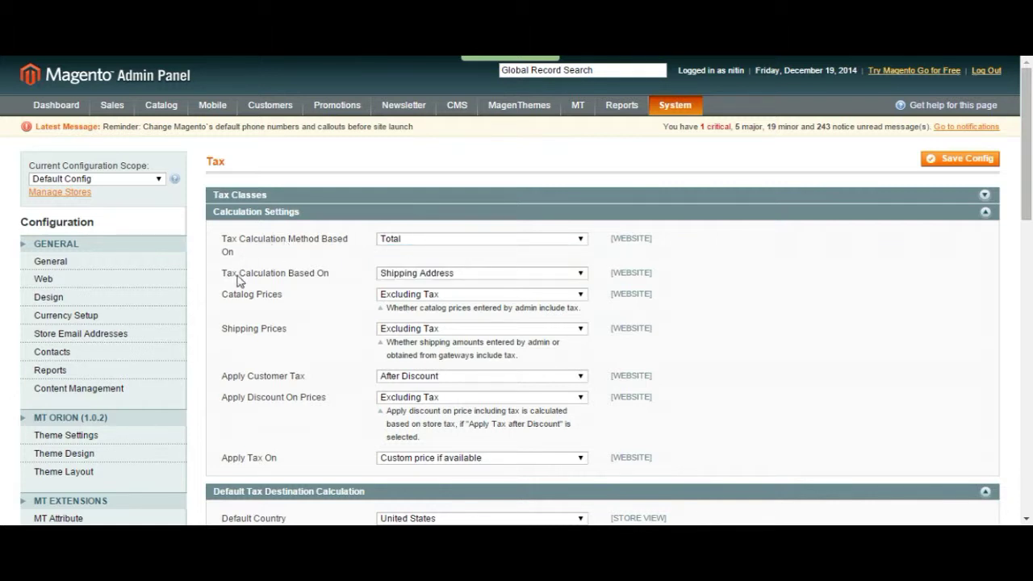
pyautogui.click(469, 276)
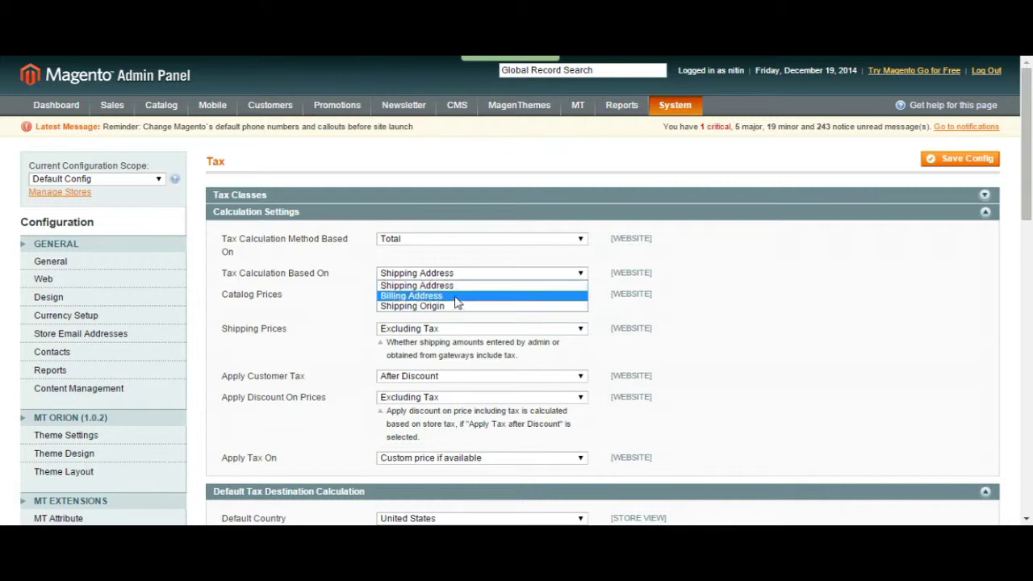
pyautogui.click(455, 284)
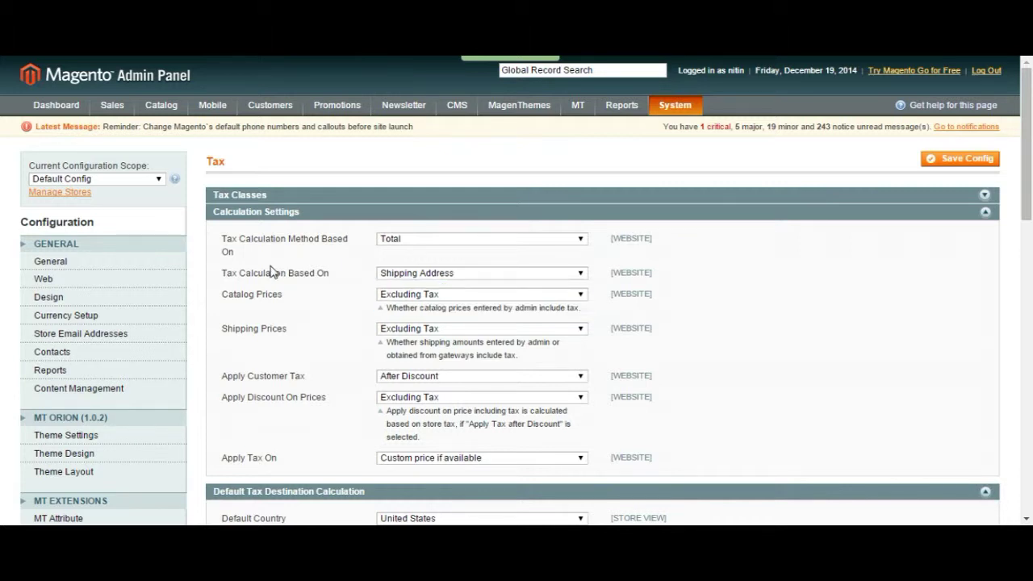
pyautogui.click(436, 297)
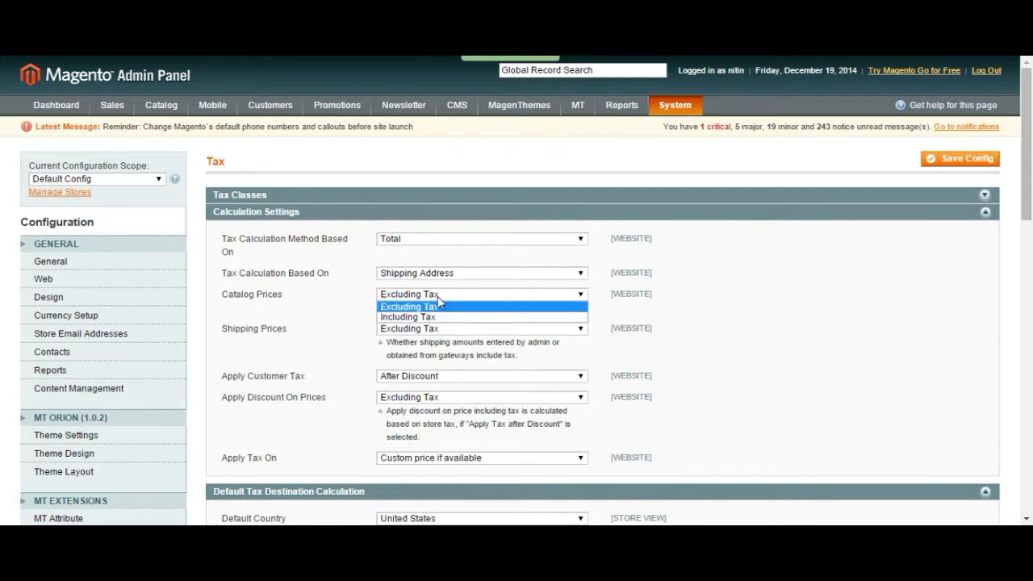
pyautogui.click(438, 305)
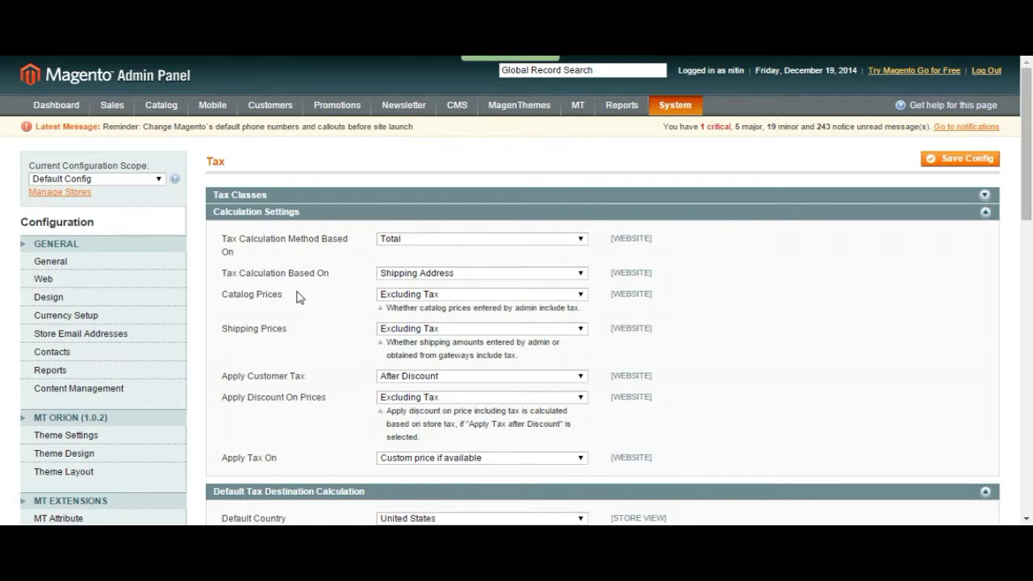
pyautogui.click(413, 297)
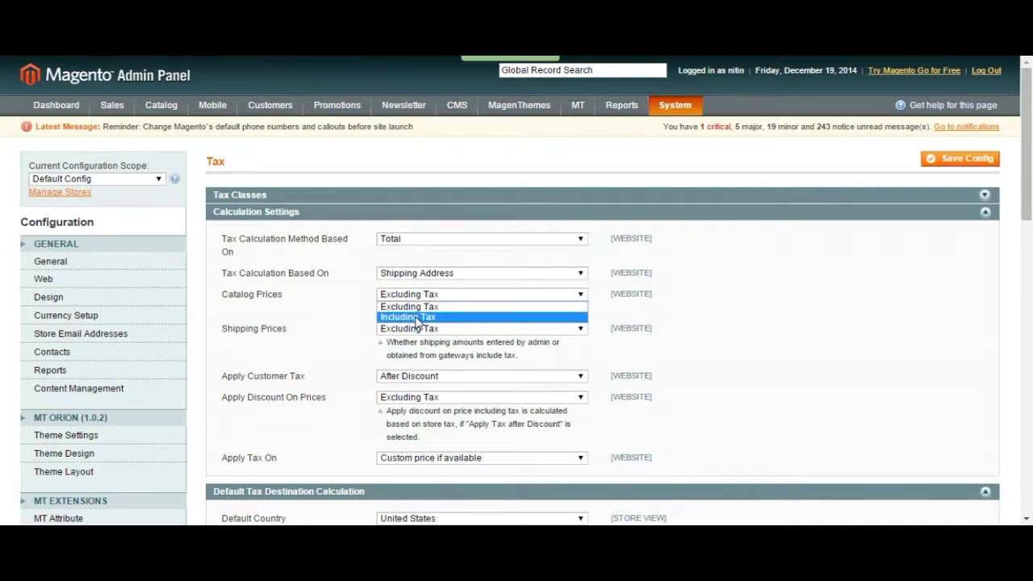
pyautogui.click(316, 295)
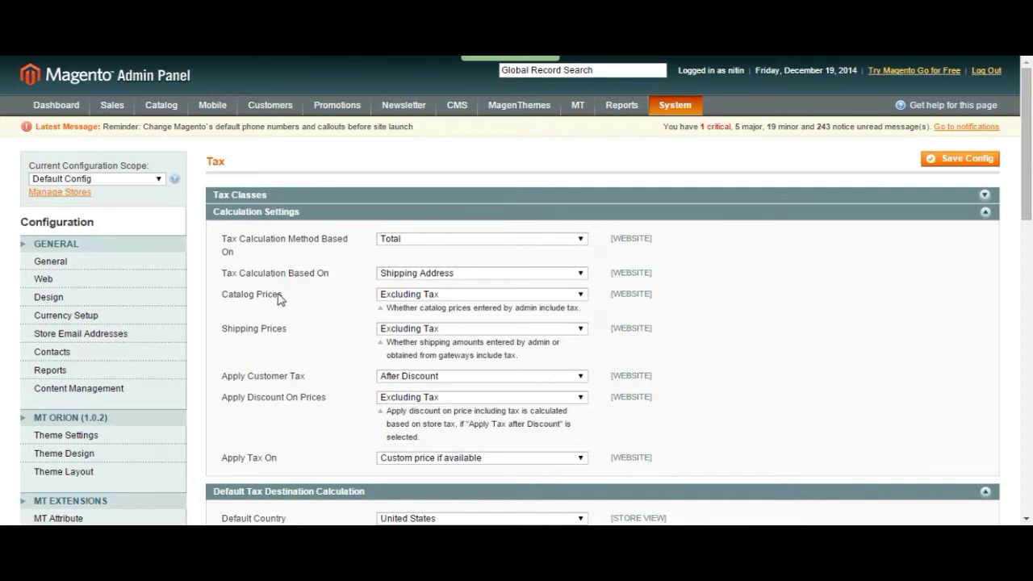
pyautogui.click(414, 295)
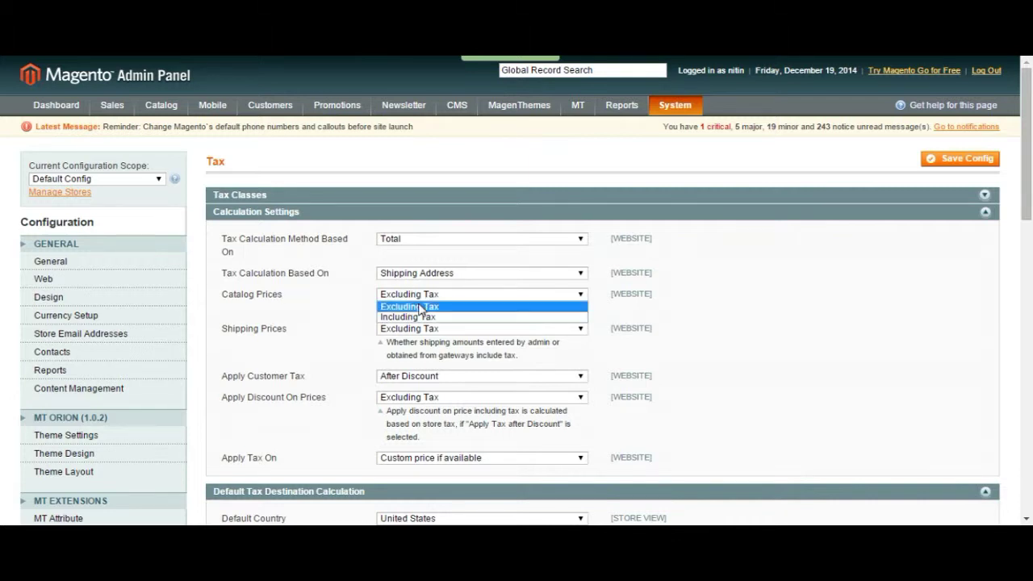
pyautogui.click(416, 315)
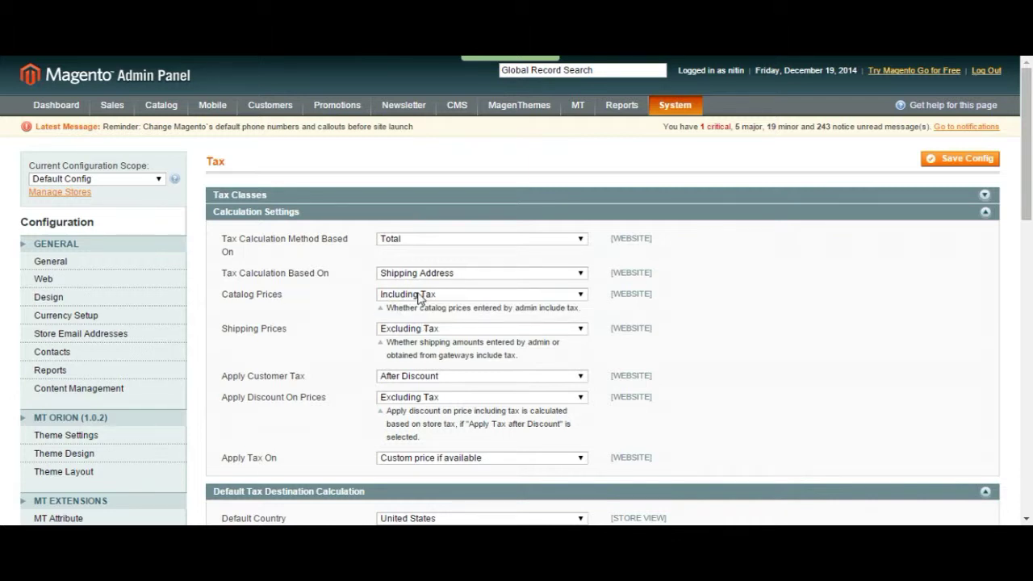
pyautogui.click(420, 296)
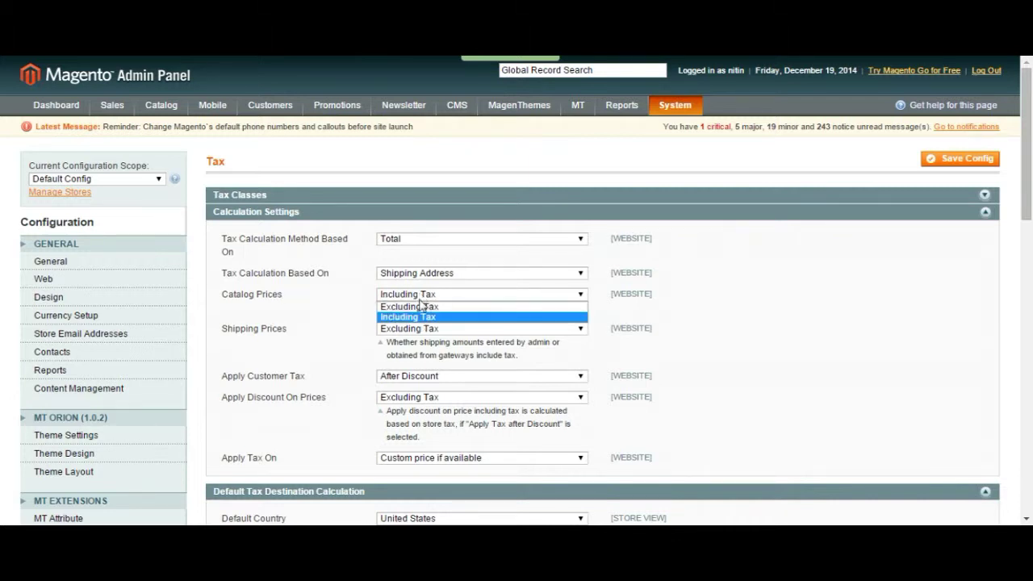
pyautogui.click(419, 306)
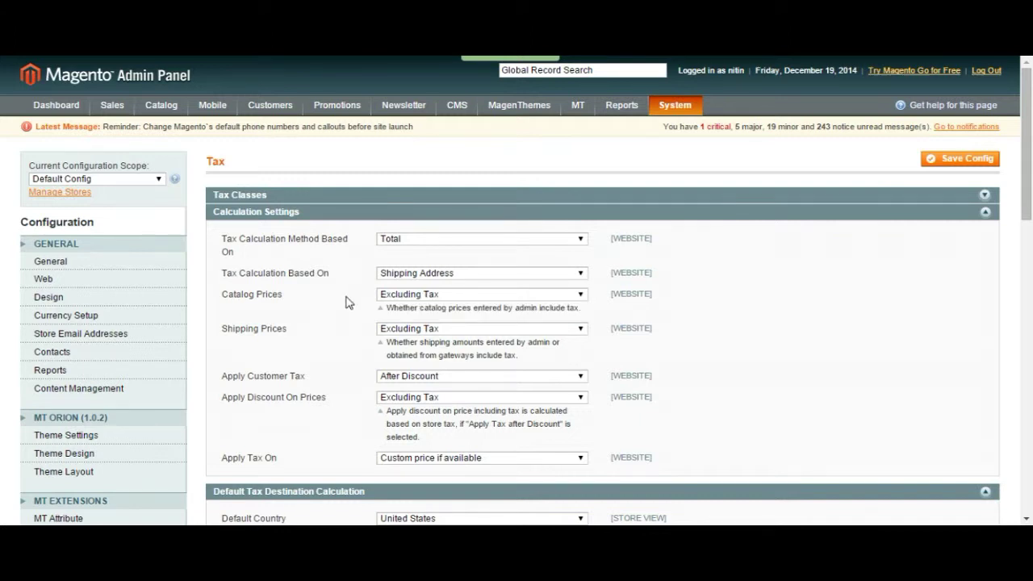
pyautogui.click(447, 295)
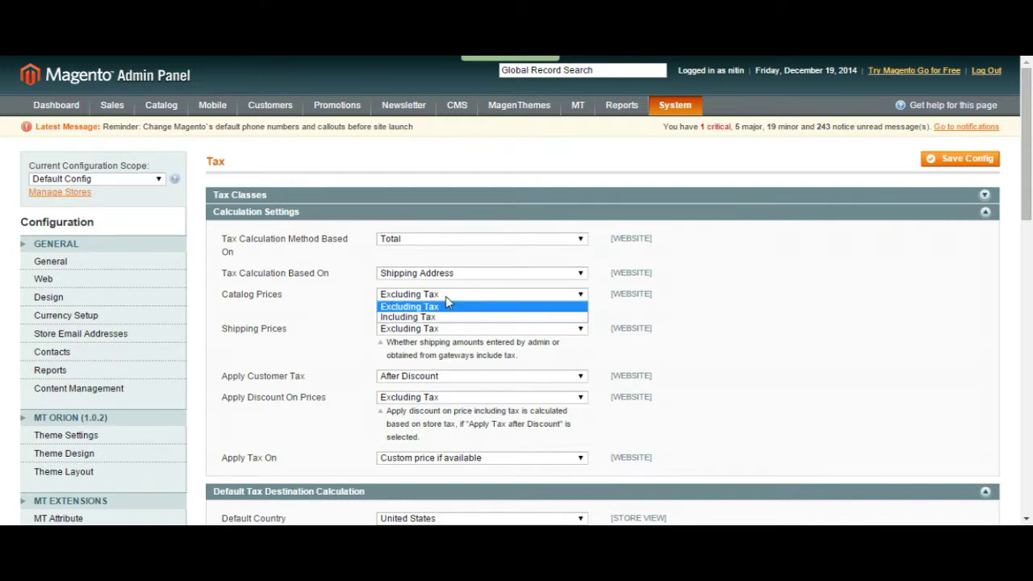
pyautogui.click(440, 308)
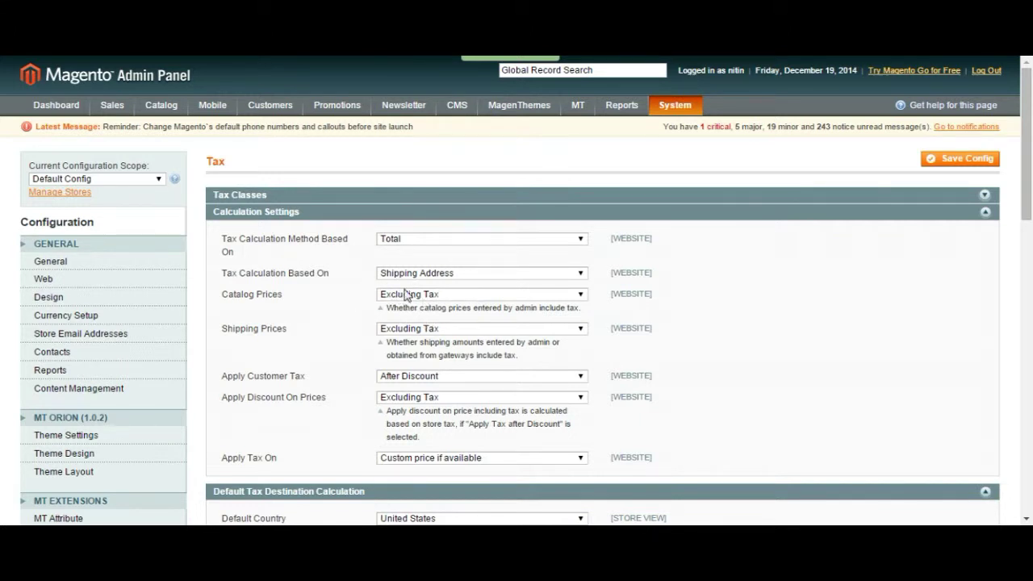
# Set Apply Customer Tax to Before Discount
pyautogui.scroll(-1, 348, 300)
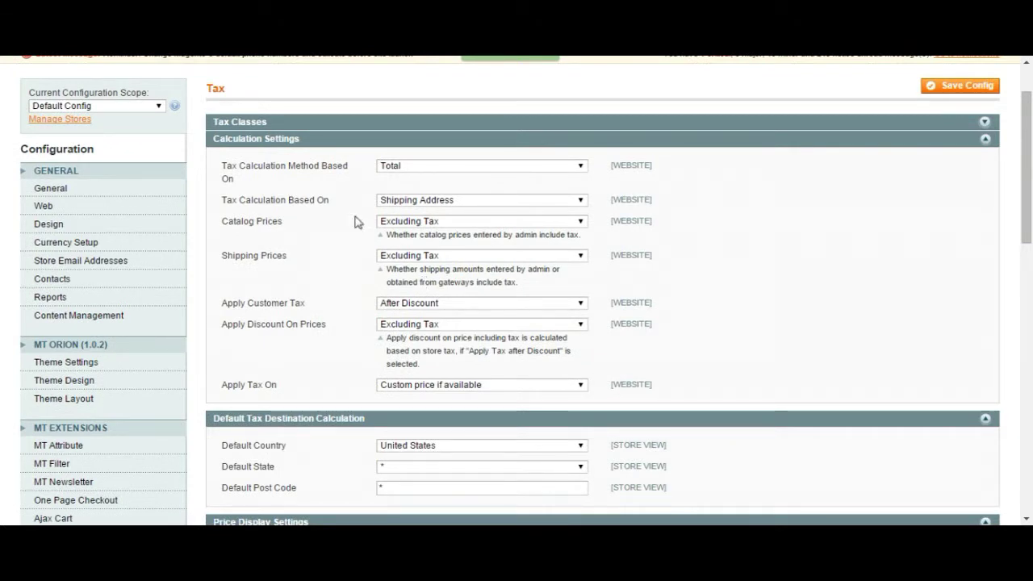
pyautogui.scroll(-1, 389, 254)
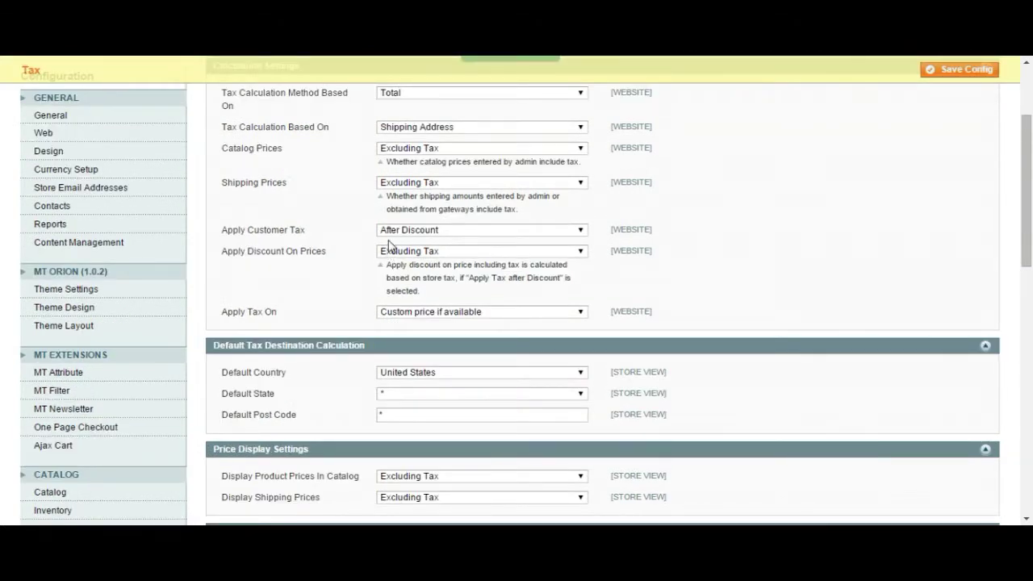
pyautogui.scroll(1, 373, 234)
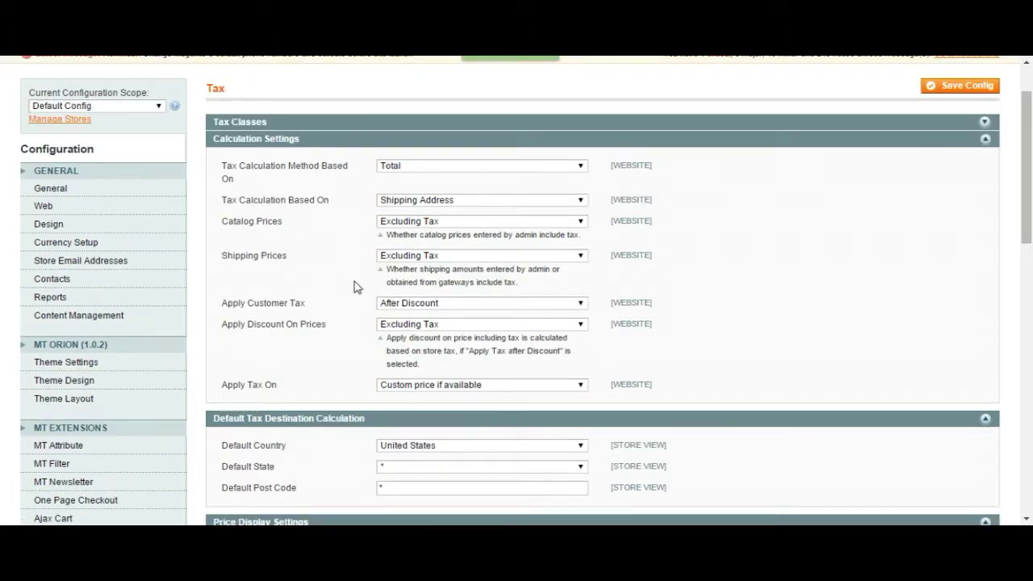
pyautogui.click(434, 305)
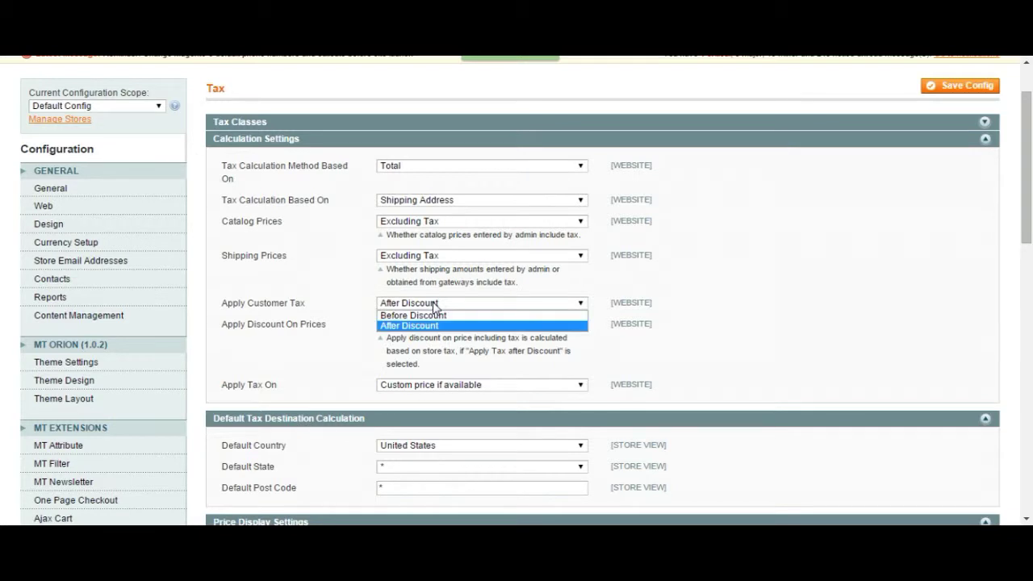
pyautogui.click(434, 305)
pyautogui.click(423, 307)
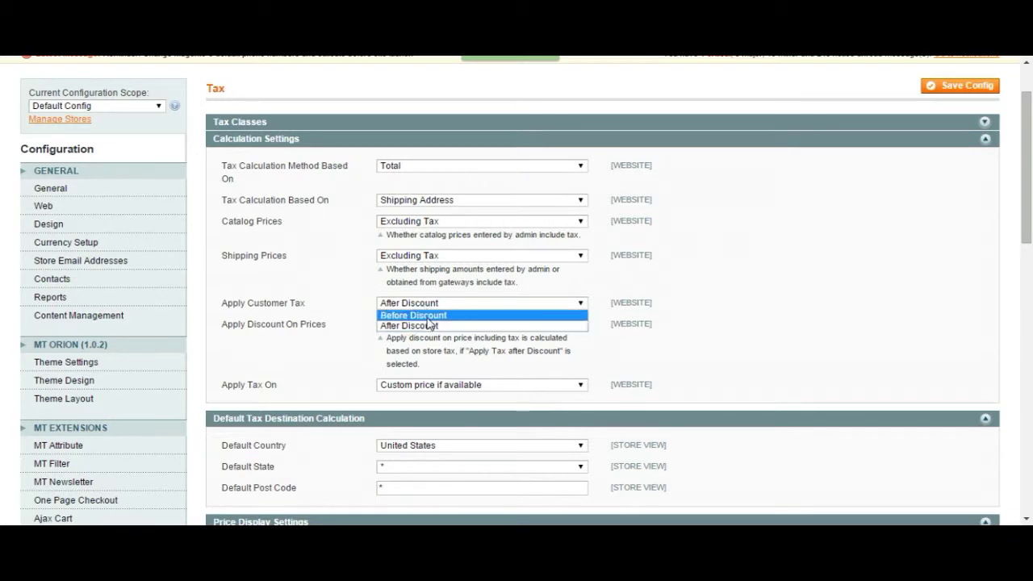
pyautogui.click(428, 326)
pyautogui.click(390, 306)
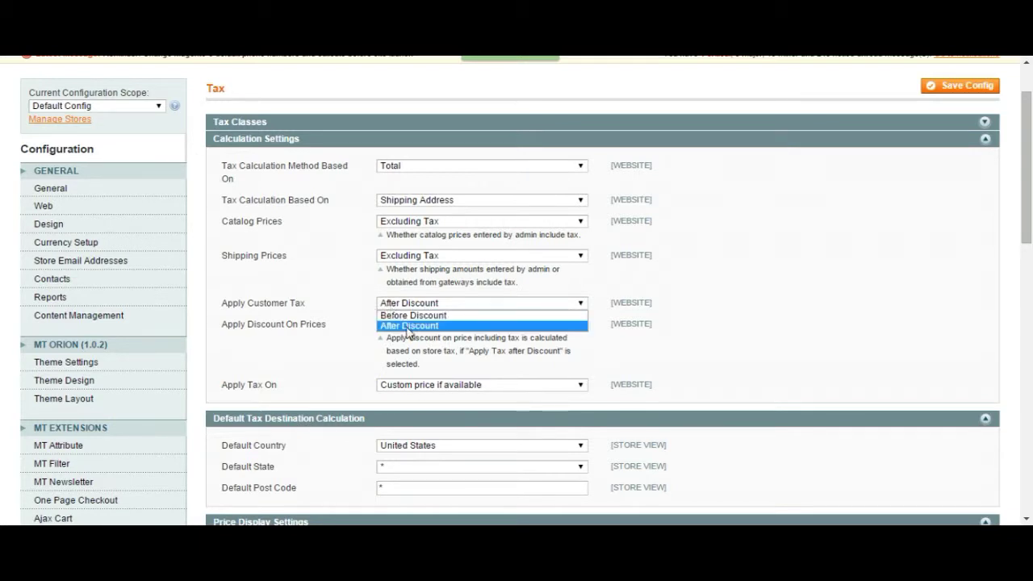
pyautogui.click(411, 317)
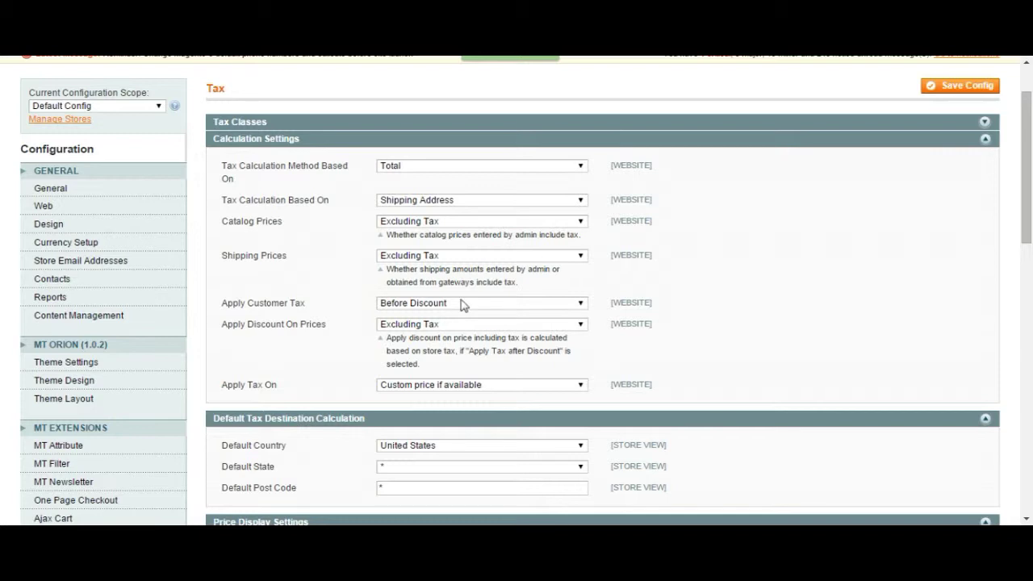
# Keep Apply Discount On Prices excluding tax and restore Apply Tax On to Custom price if available
pyautogui.scroll(-1, 348, 291)
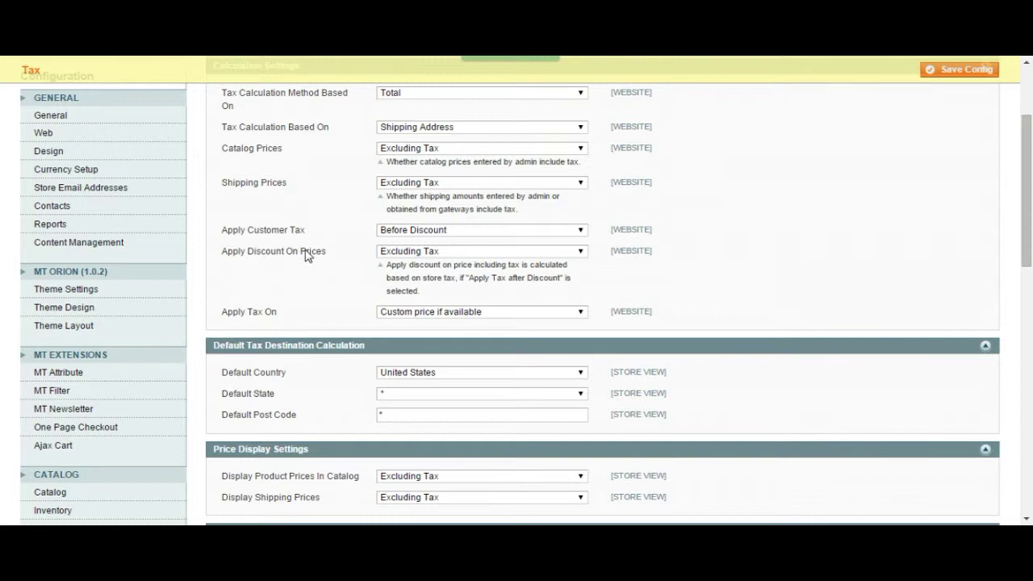
pyautogui.click(422, 253)
pyautogui.click(422, 255)
pyautogui.scroll(-1, 258, 272)
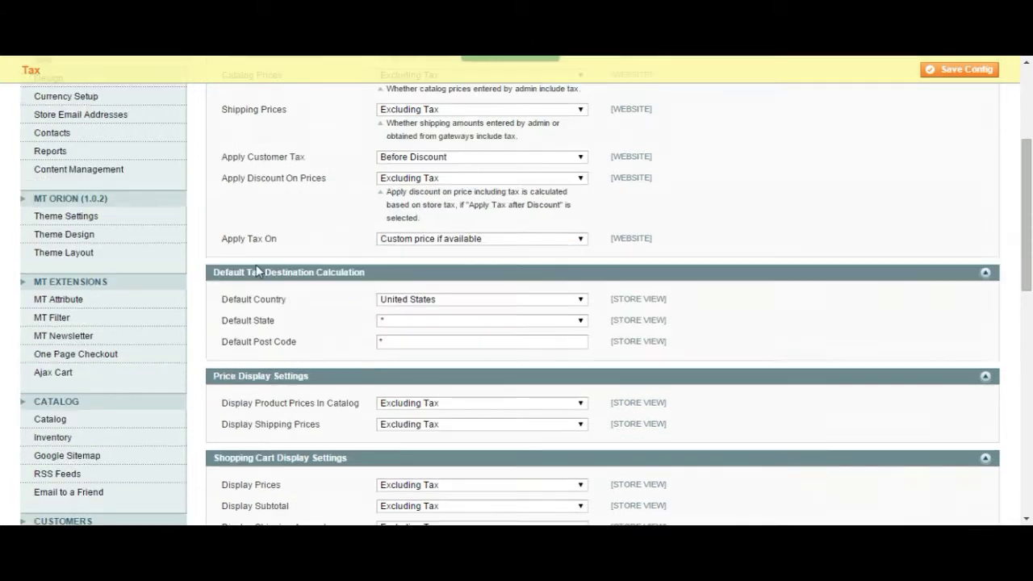
pyautogui.click(418, 242)
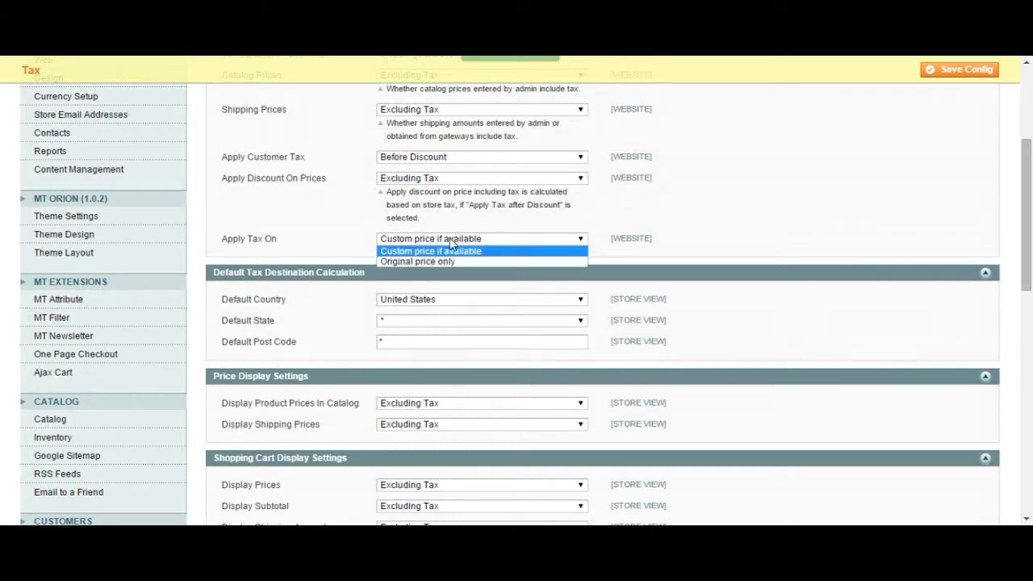
pyautogui.click(446, 261)
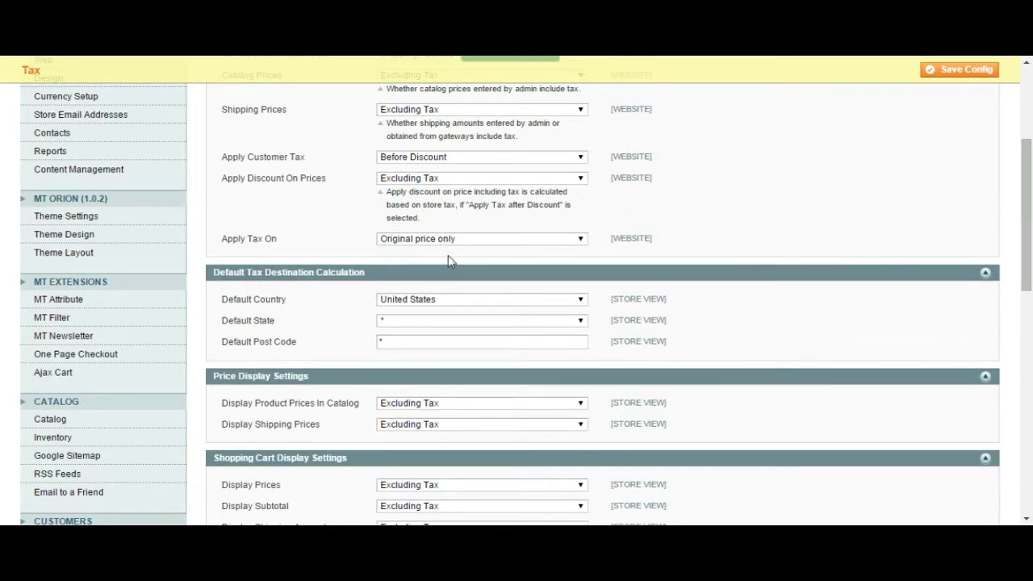
pyautogui.click(441, 241)
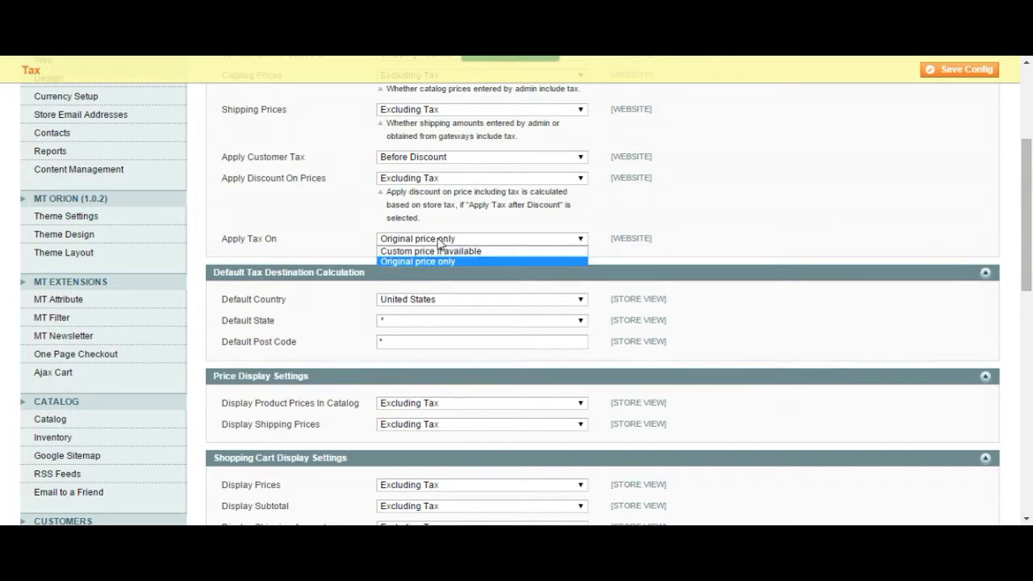
pyautogui.click(454, 251)
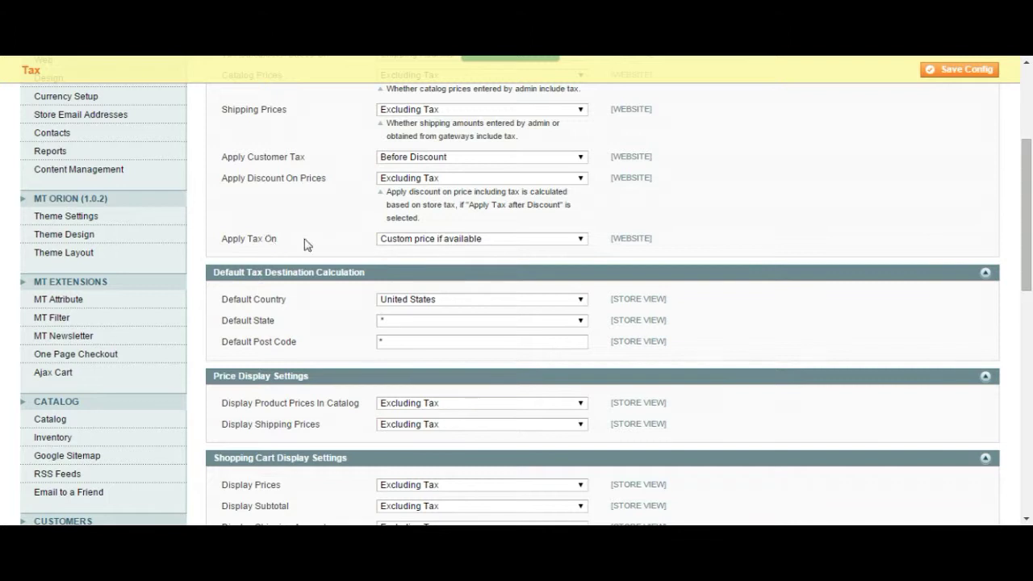
pyautogui.scroll(-1, 318, 245)
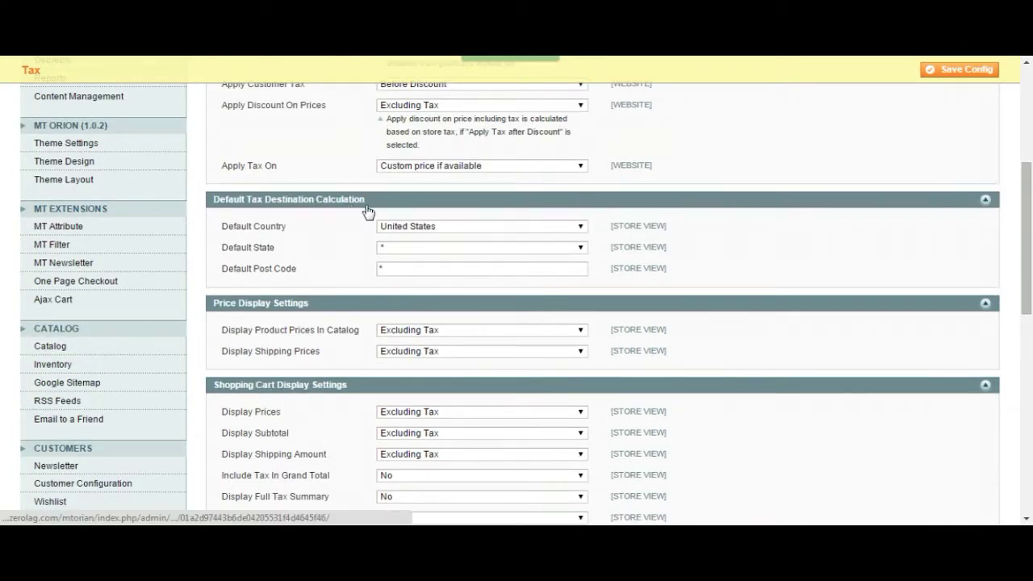
pyautogui.click(518, 229)
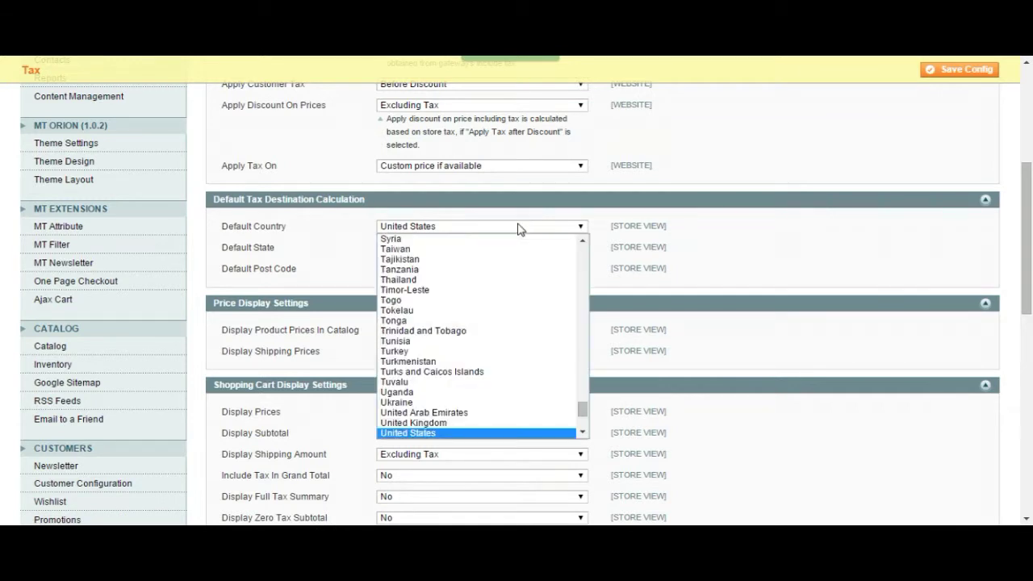
pyautogui.click(518, 228)
pyautogui.click(402, 250)
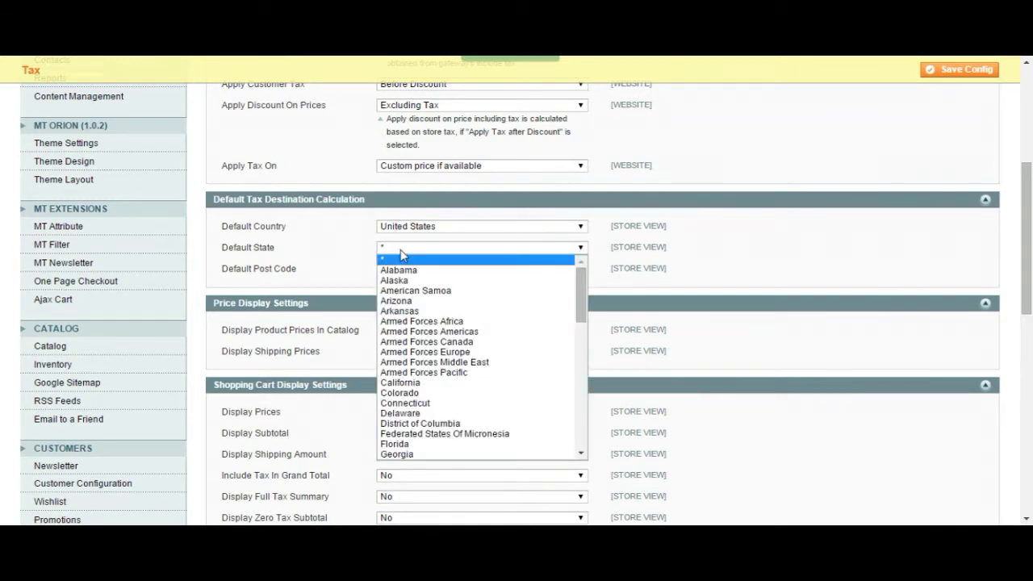
pyautogui.click(402, 255)
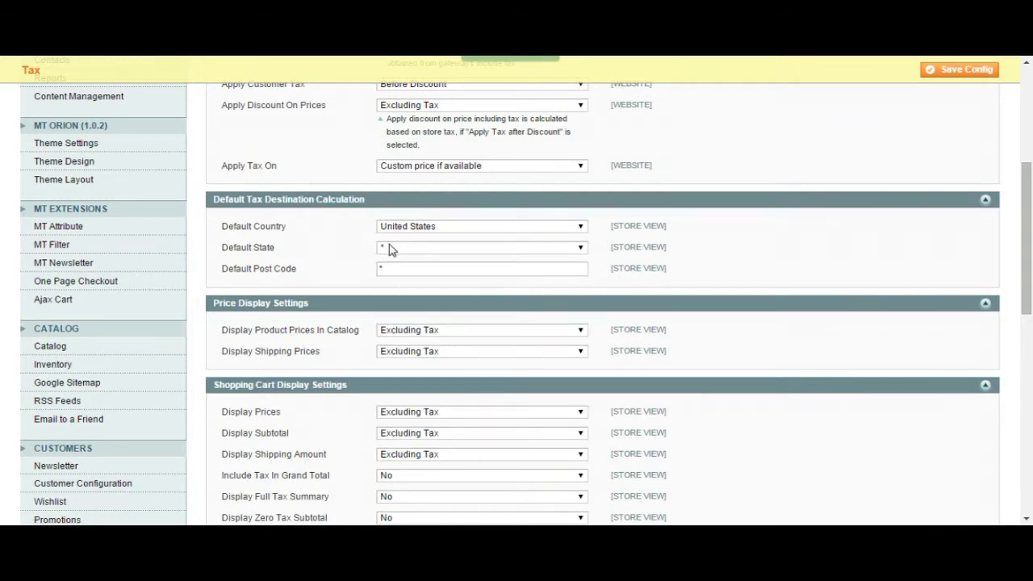
pyautogui.click(421, 267)
pyautogui.scroll(-1, 327, 272)
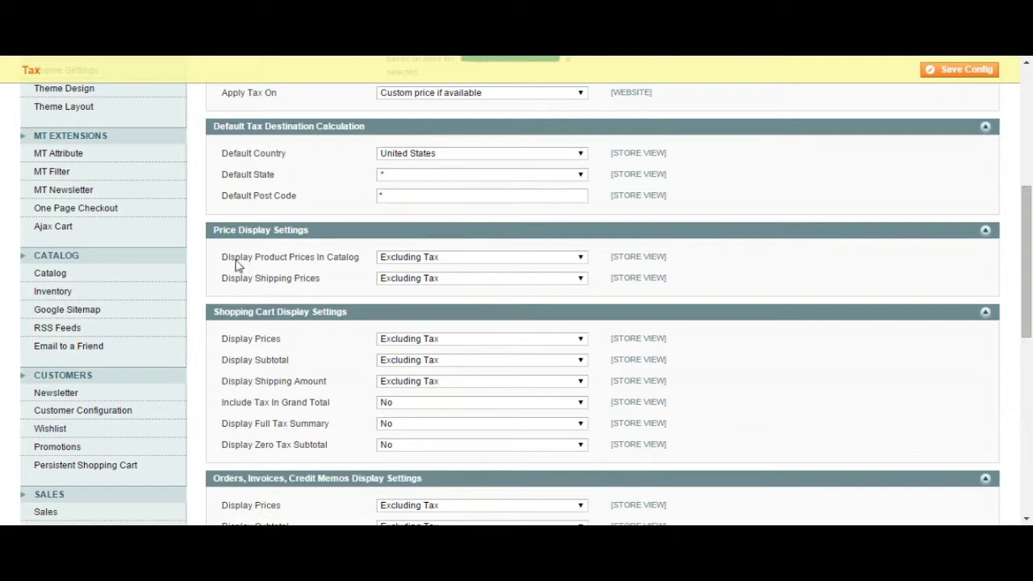
pyautogui.moveTo(298, 259); pyautogui.dragTo(350, 261)
pyautogui.click(350, 261)
pyautogui.scroll(3, 350, 261)
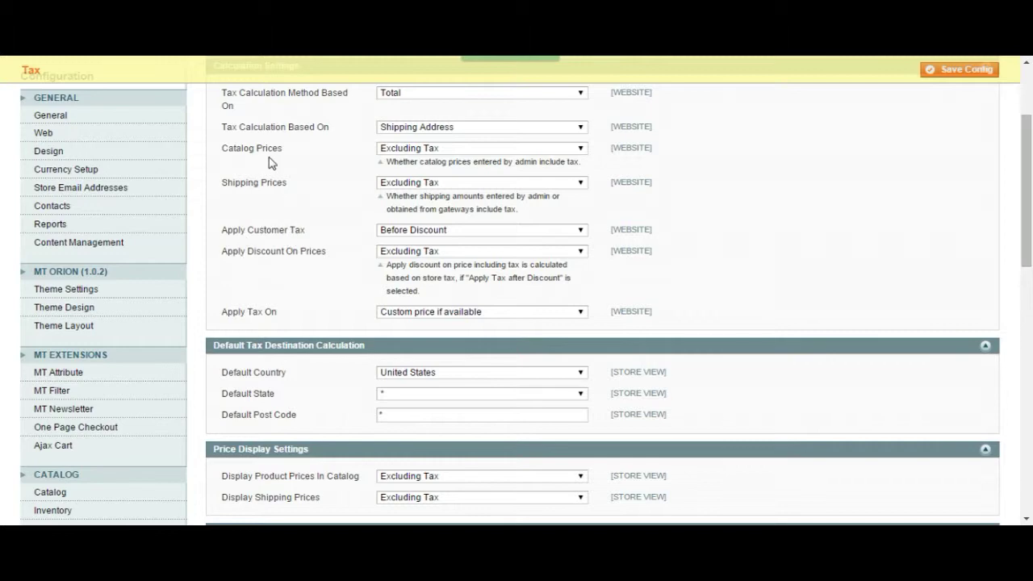
pyautogui.scroll(-2, 252, 296)
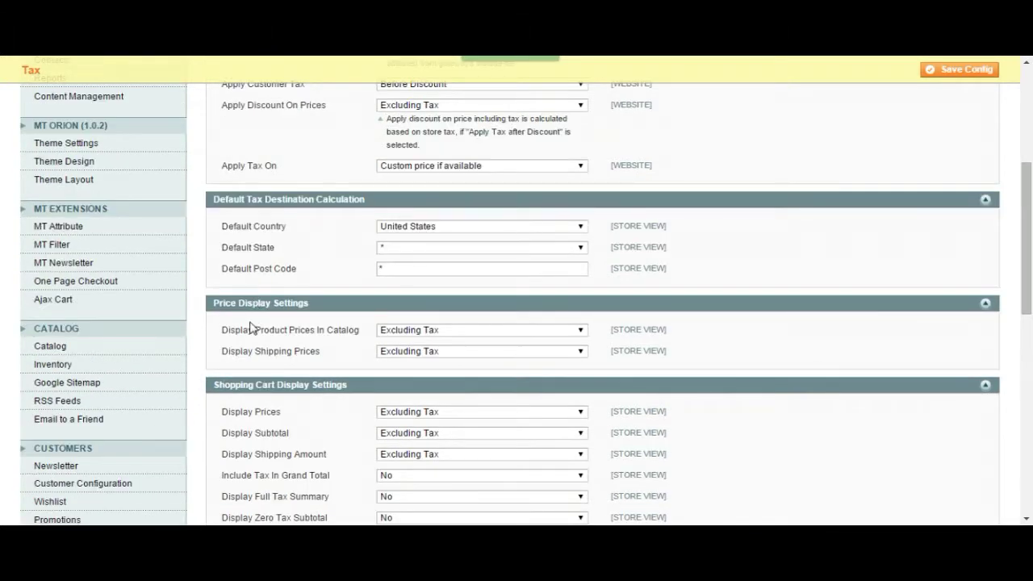
pyautogui.moveTo(227, 332); pyautogui.dragTo(320, 339)
pyautogui.click(271, 339)
# Set Display Product Prices In Catalog to Excluding Tax after trying the other options
pyautogui.scroll(-1, 358, 352)
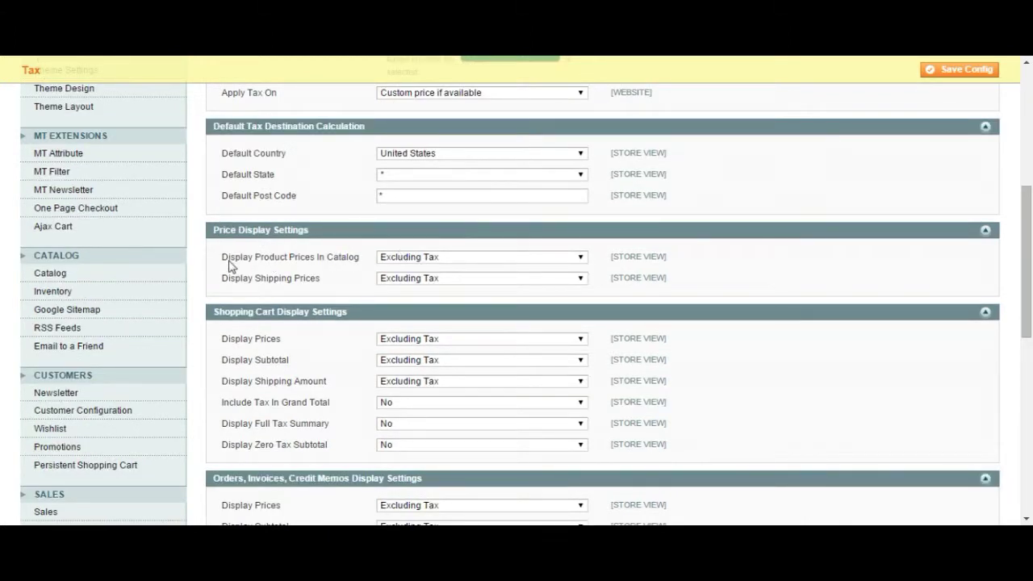
pyautogui.moveTo(231, 258); pyautogui.dragTo(301, 262)
pyautogui.click(325, 263)
pyautogui.click(451, 258)
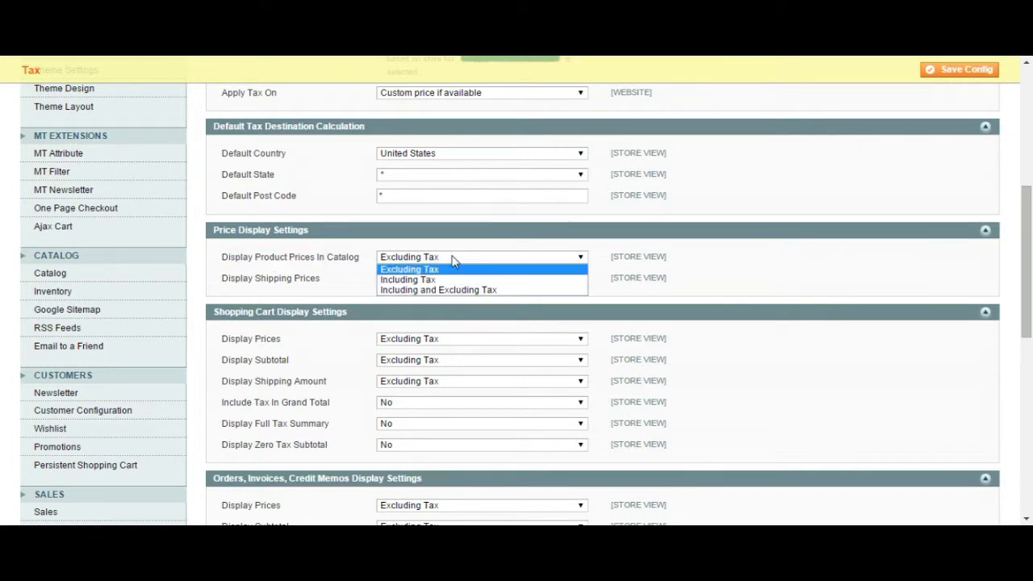
pyautogui.click(438, 290)
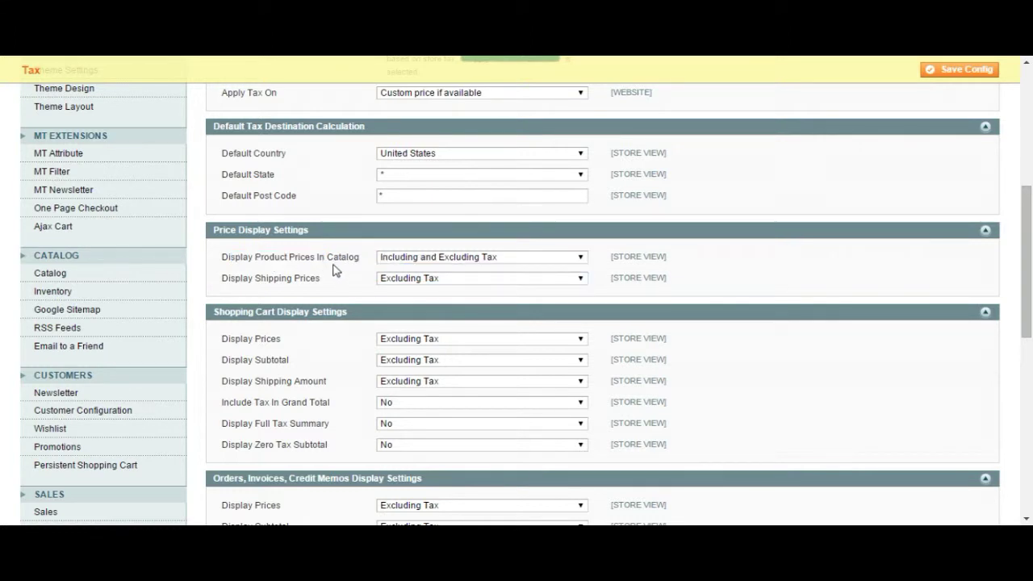
pyautogui.click(440, 260)
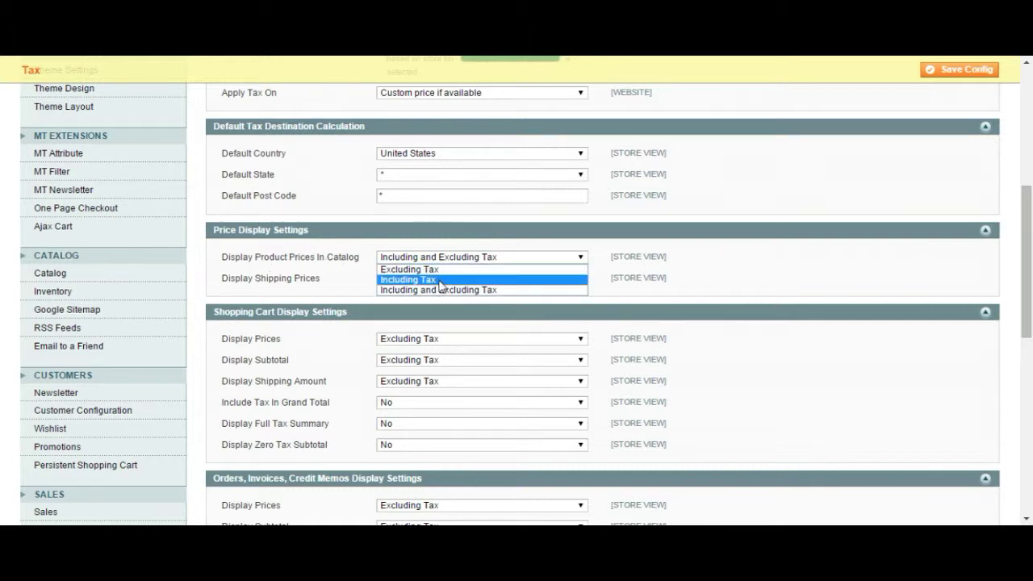
pyautogui.click(441, 280)
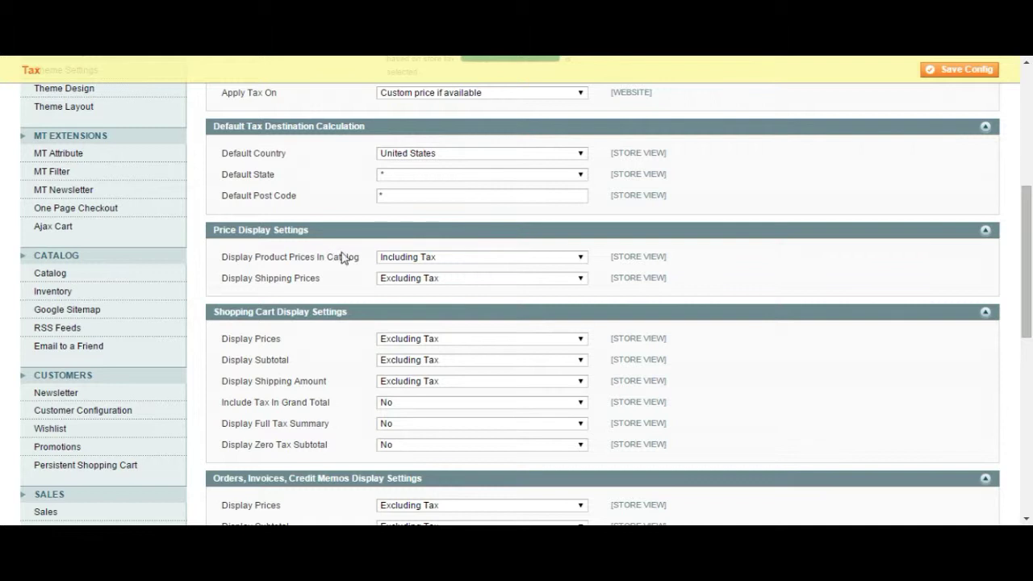
pyautogui.click(423, 260)
pyautogui.click(426, 267)
# Confirm Catalog Prices stays Excluding Tax and catalog display remains Excluding Tax
pyautogui.scroll(3, 323, 268)
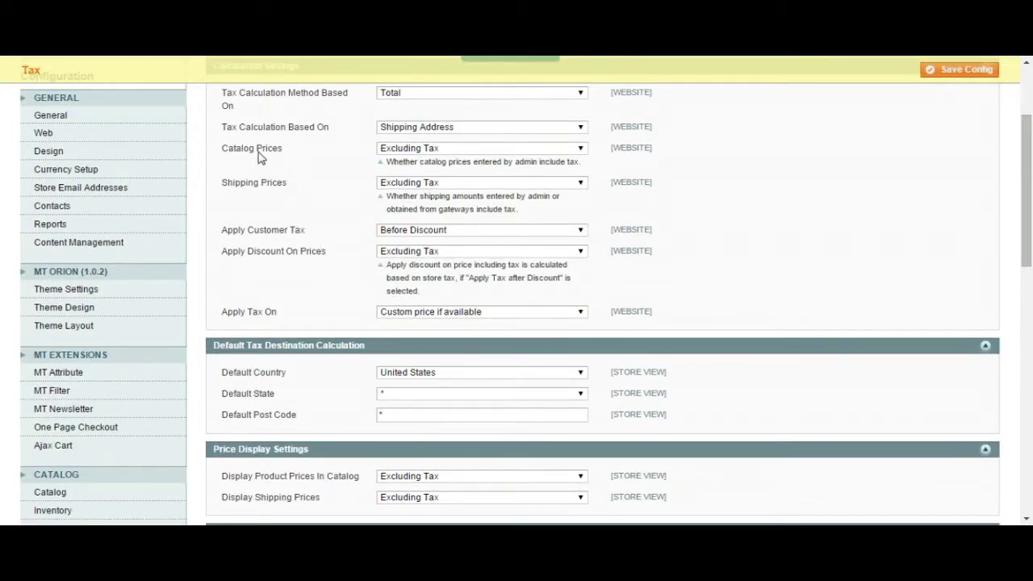
pyautogui.click(419, 149)
pyautogui.click(428, 160)
pyautogui.scroll(-2, 305, 162)
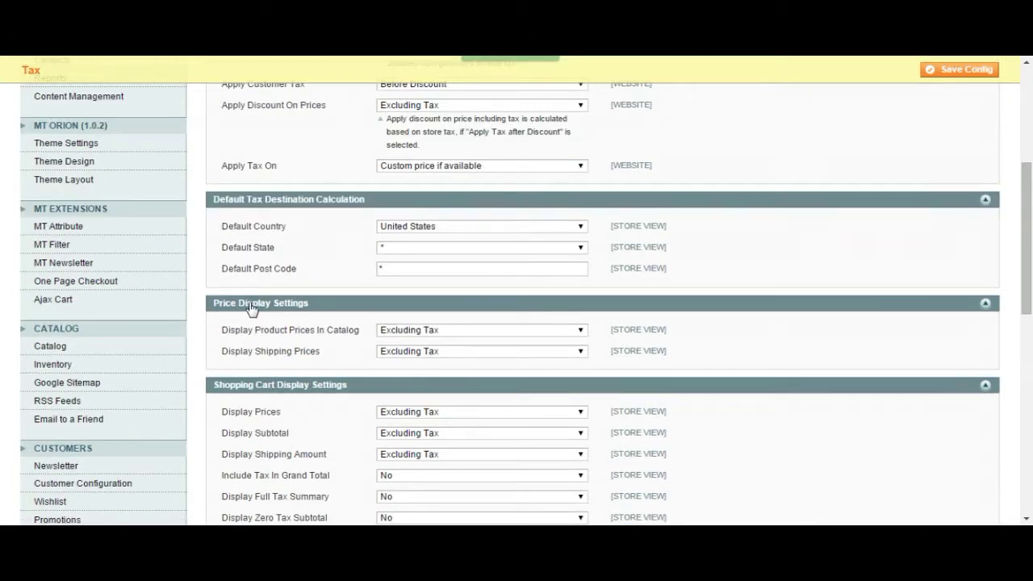
pyautogui.scroll(-1, 351, 353)
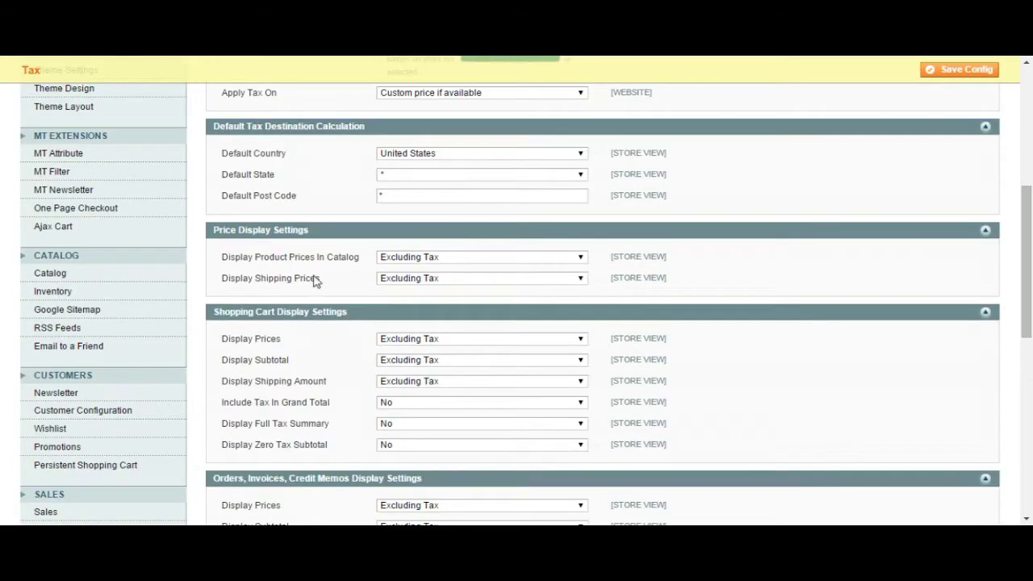
pyautogui.click(440, 258)
pyautogui.click(526, 271)
pyautogui.scroll(-1, 526, 270)
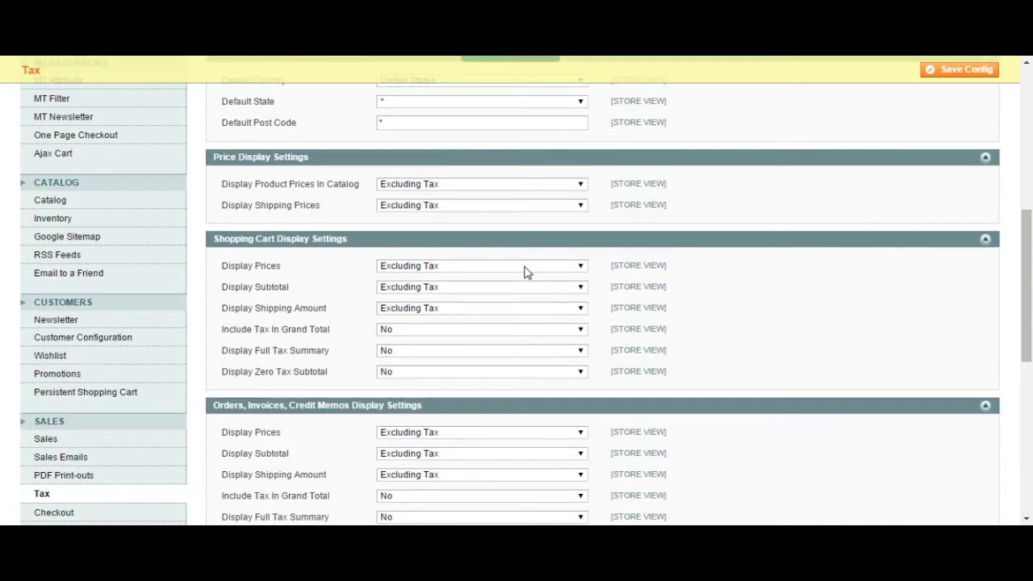
pyautogui.click(432, 266)
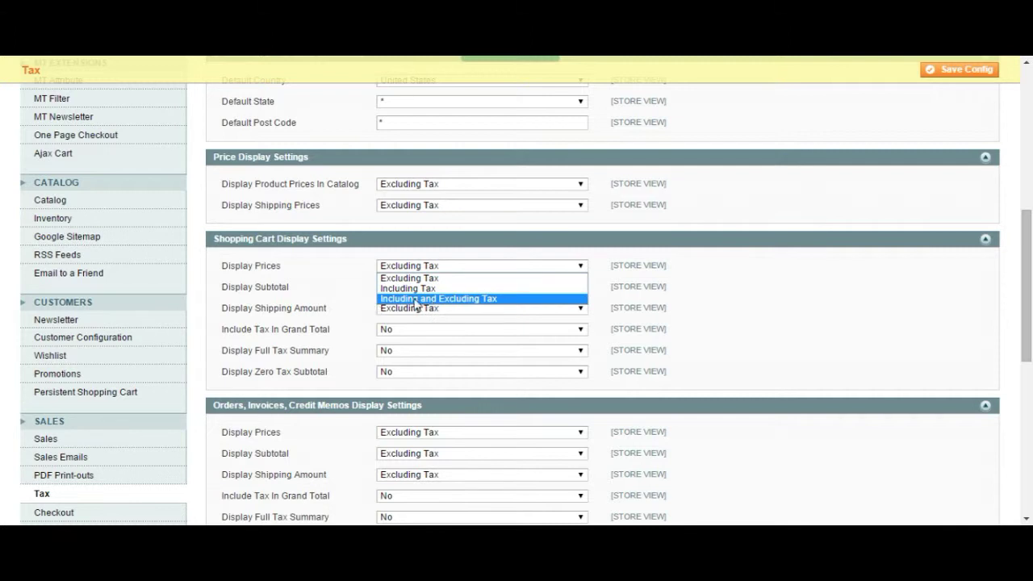
pyautogui.click(435, 279)
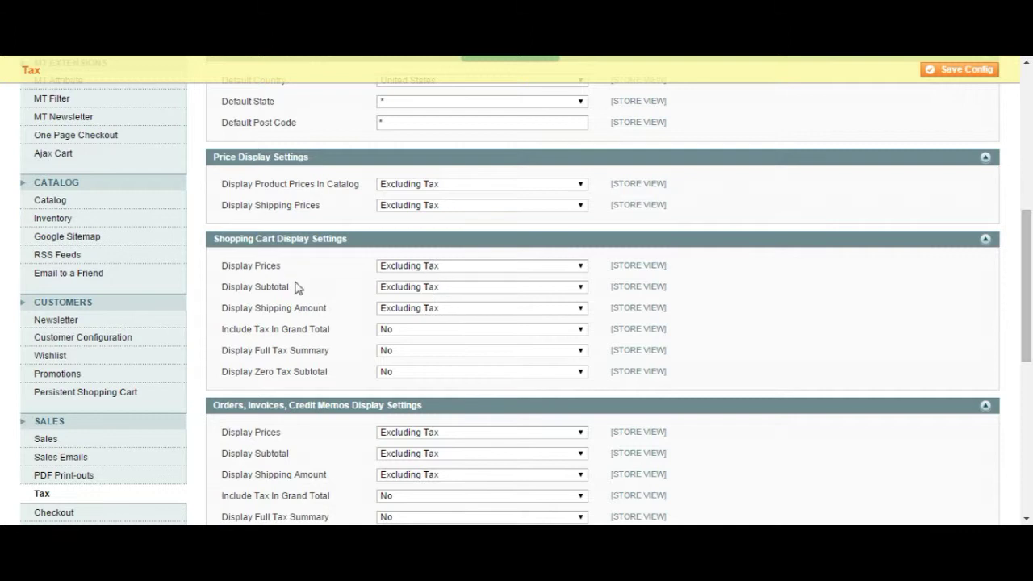
pyautogui.click(418, 290)
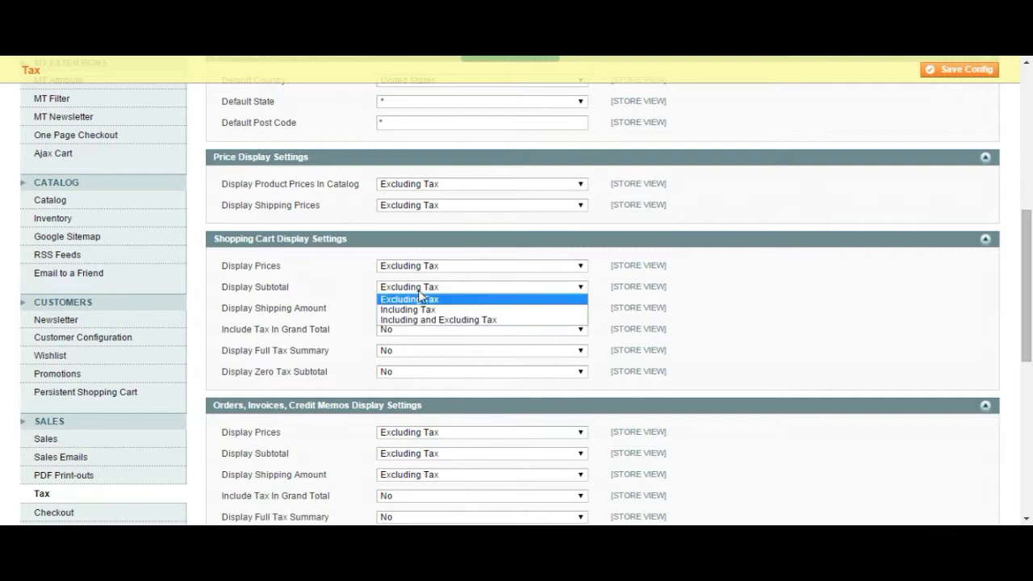
pyautogui.click(430, 298)
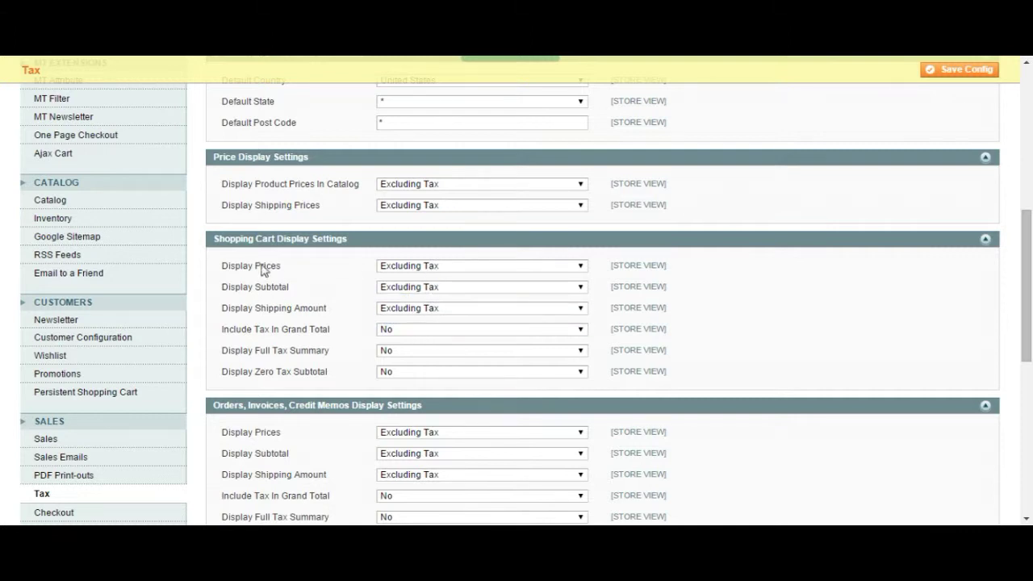
pyautogui.moveTo(255, 266); pyautogui.dragTo(339, 315)
pyautogui.click(250, 311)
pyautogui.click(414, 308)
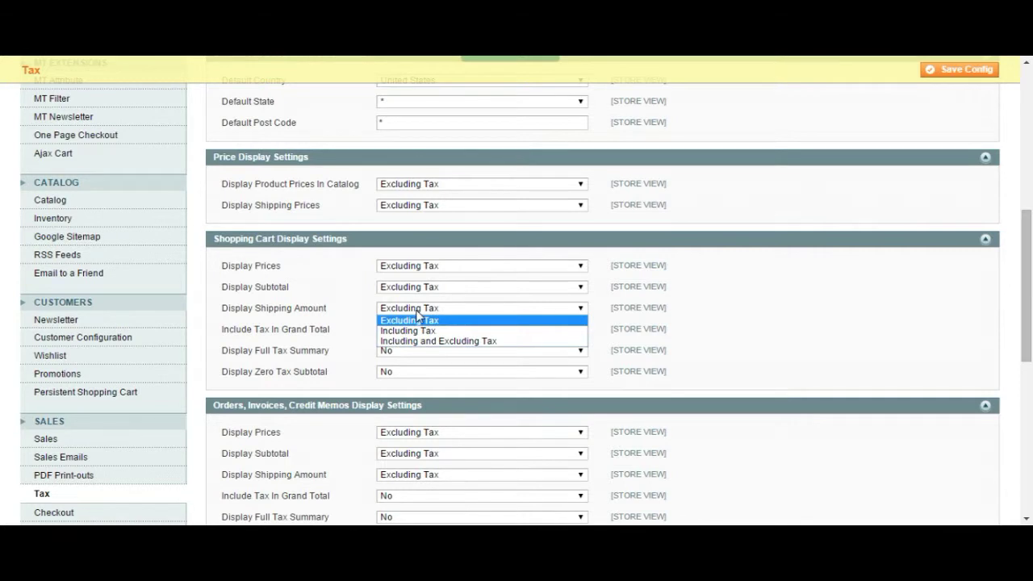
pyautogui.click(429, 313)
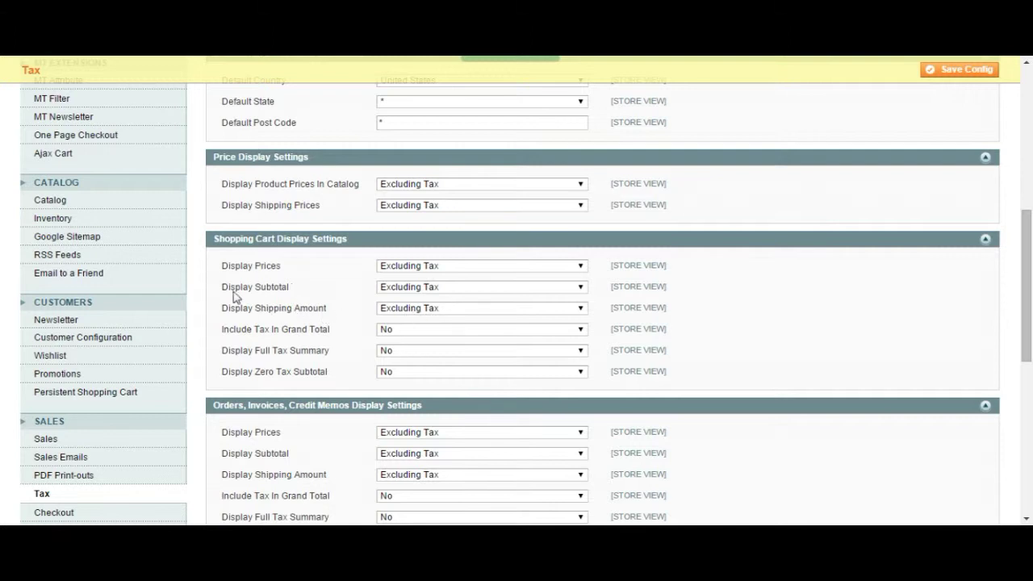
pyautogui.click(413, 290)
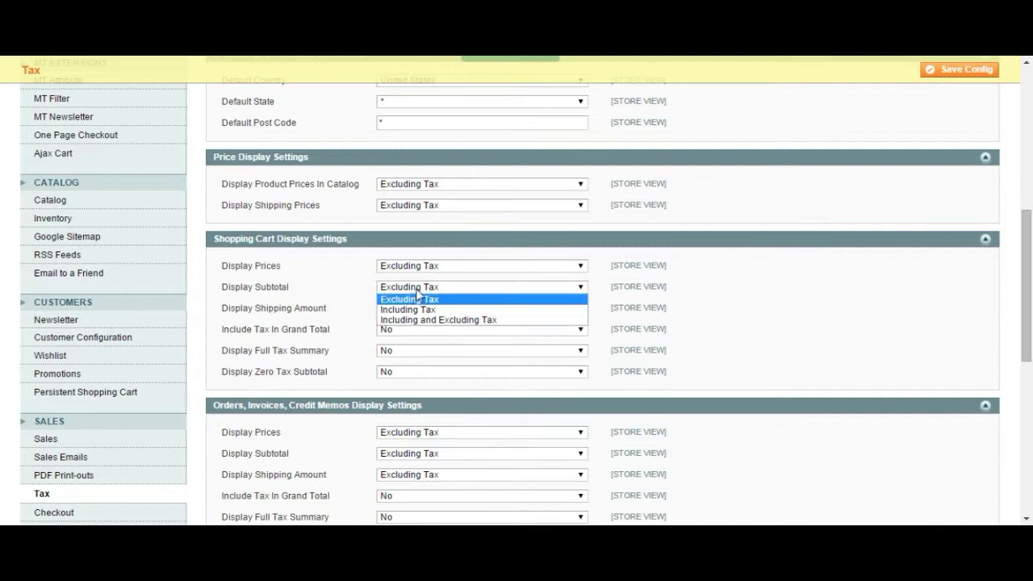
pyautogui.click(416, 296)
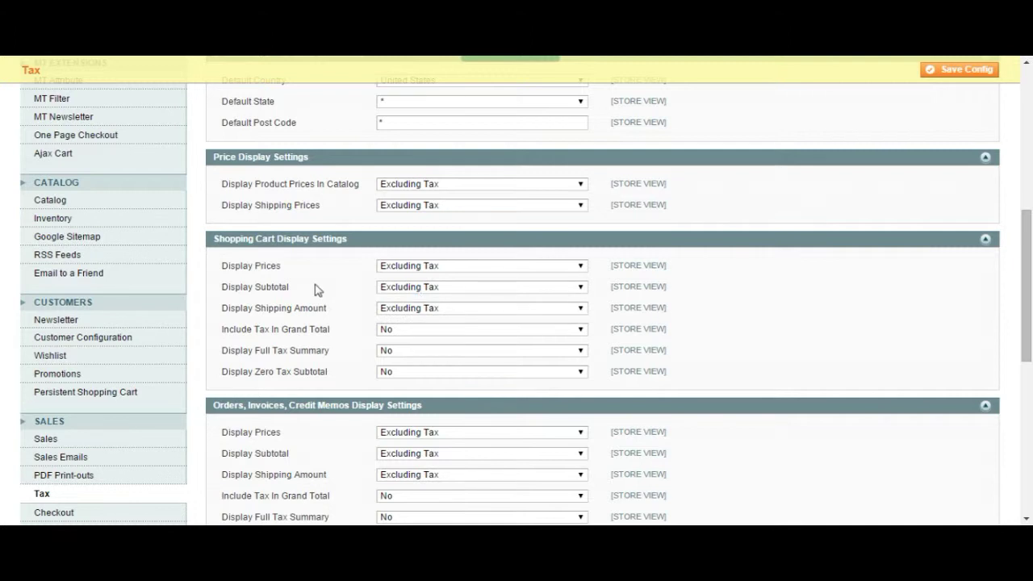
pyautogui.click(417, 267)
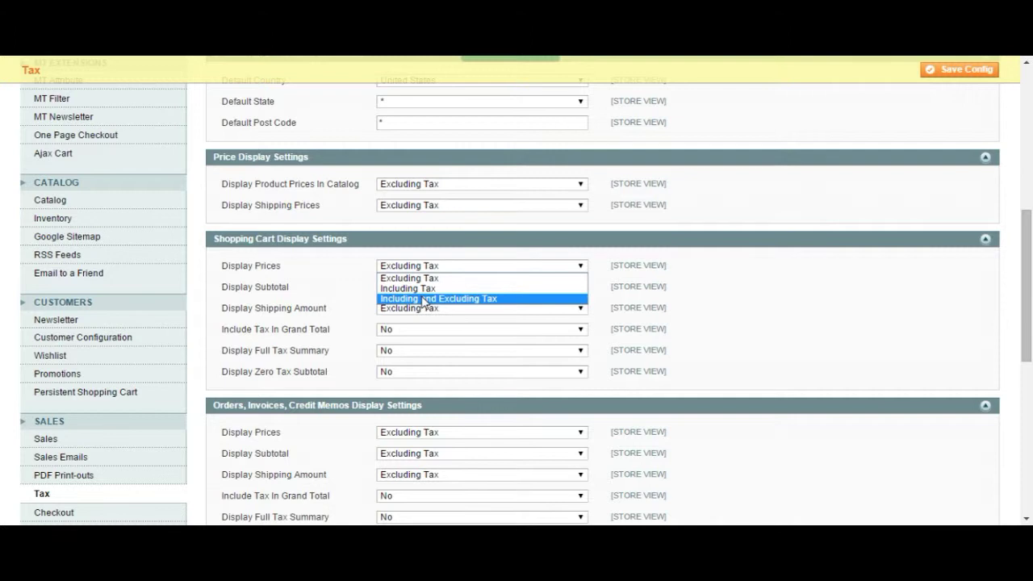
pyautogui.click(423, 298)
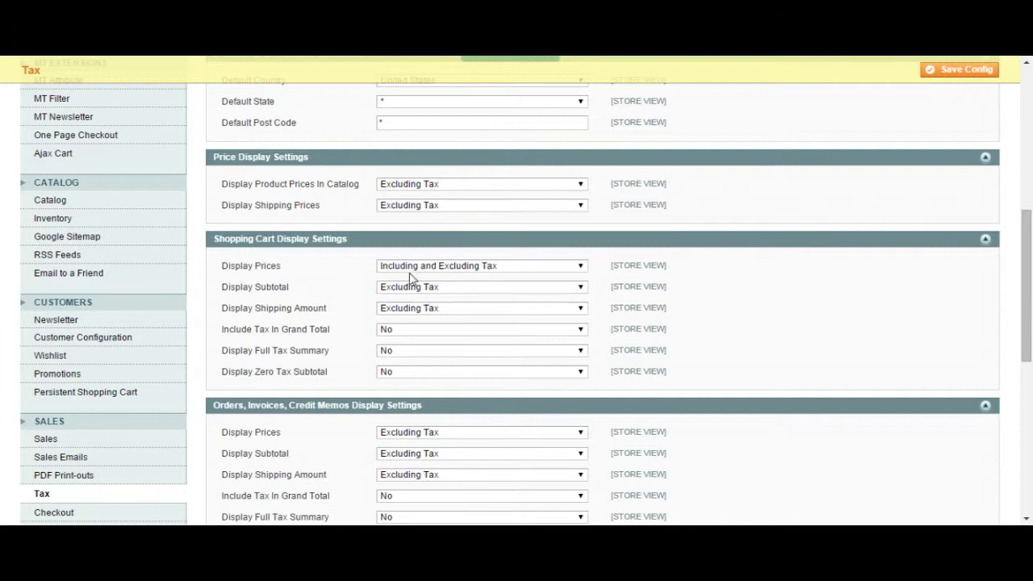
pyautogui.click(465, 273)
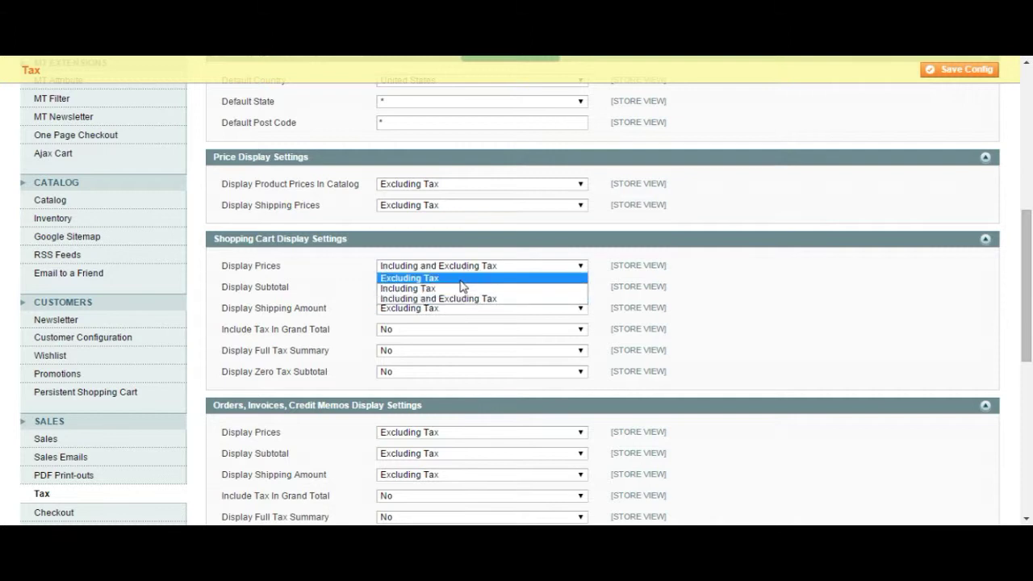
pyautogui.click(462, 278)
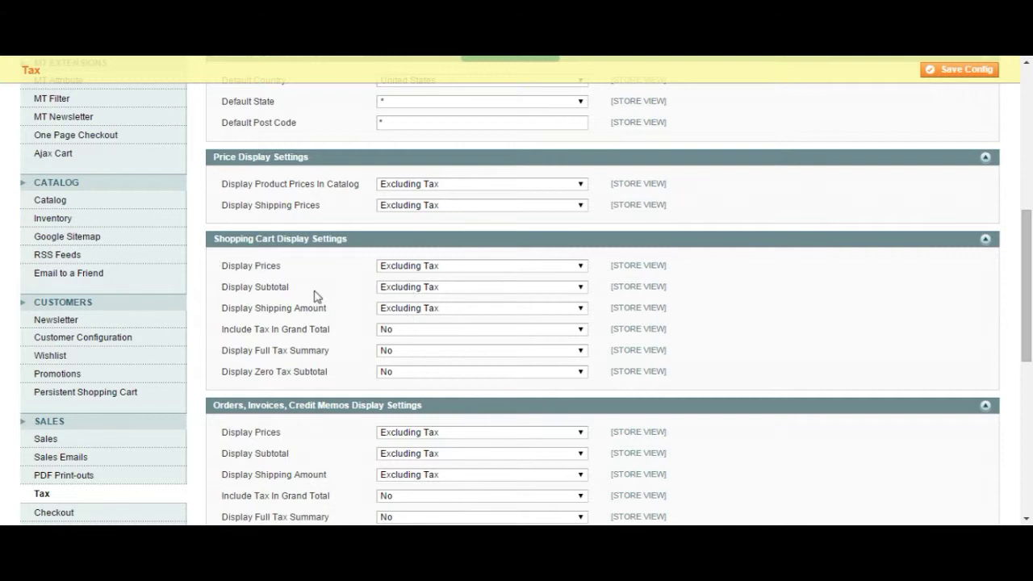
pyautogui.scroll(-1, 315, 296)
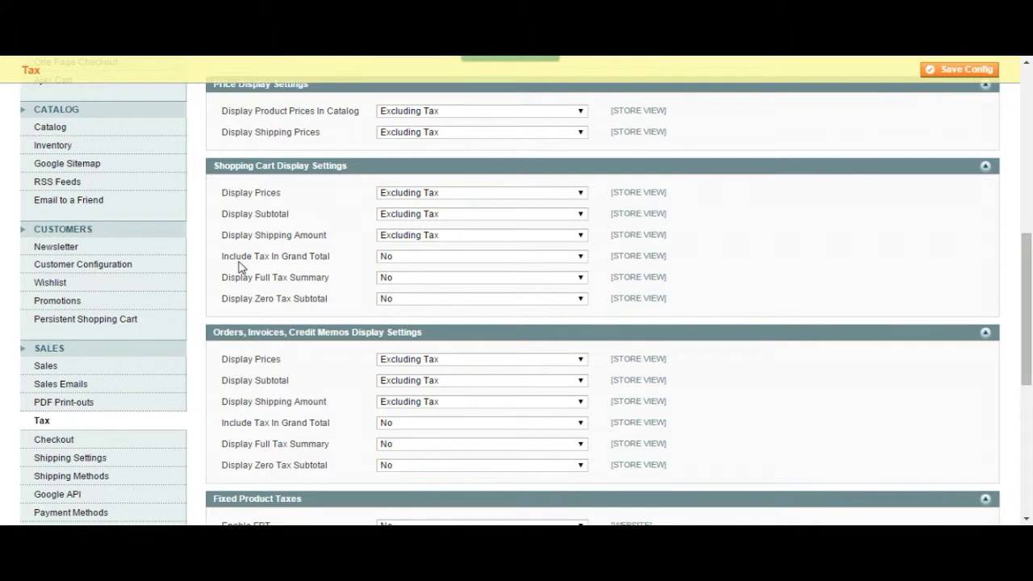
# Set cart Display Full Tax Summary to Yes; keep Include Tax In Grand Total and Zero Tax Subtotal at No
pyautogui.click(387, 256)
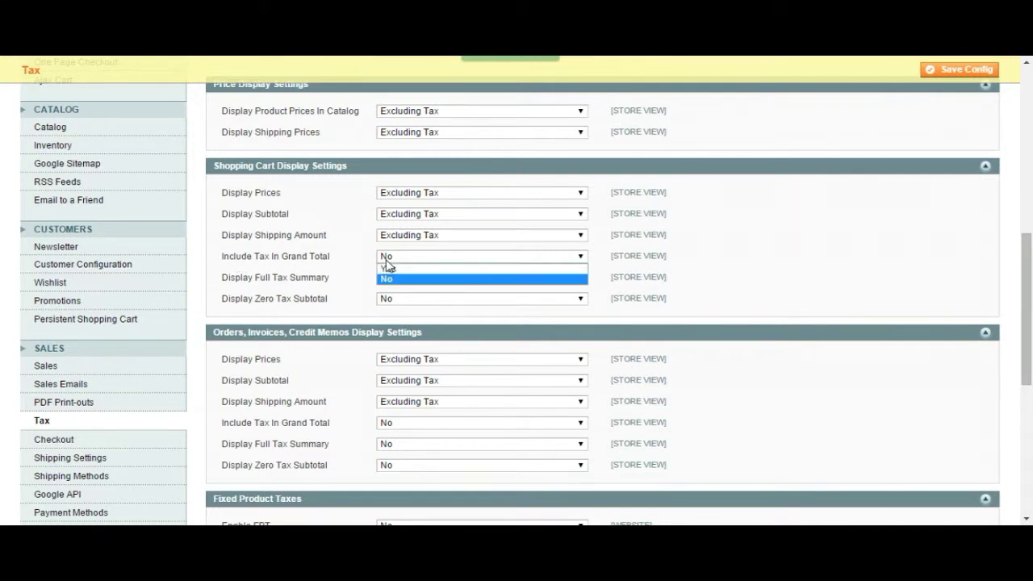
pyautogui.click(432, 258)
pyautogui.scroll(-1, 311, 260)
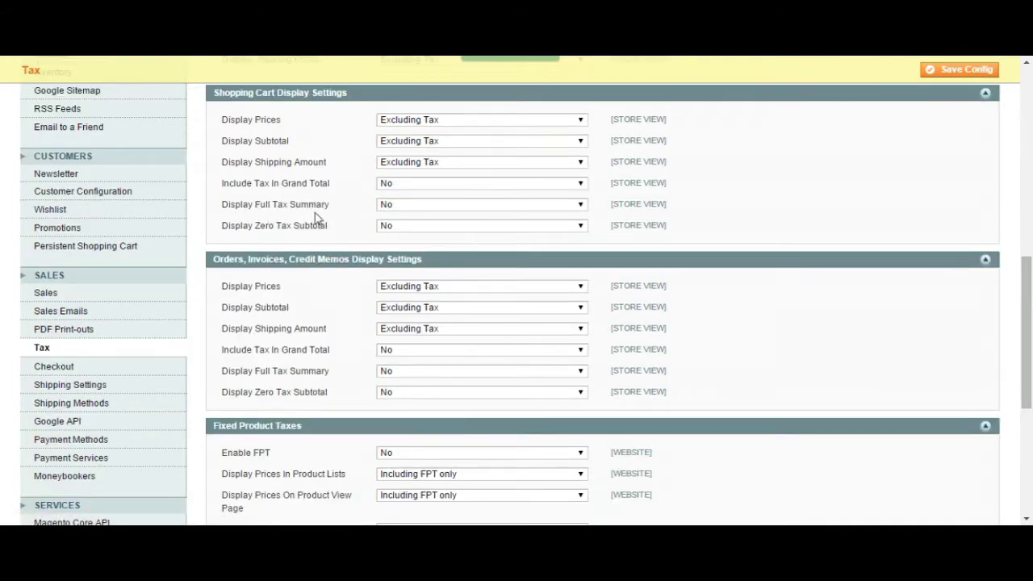
pyautogui.click(413, 206)
pyautogui.click(401, 215)
pyautogui.click(419, 230)
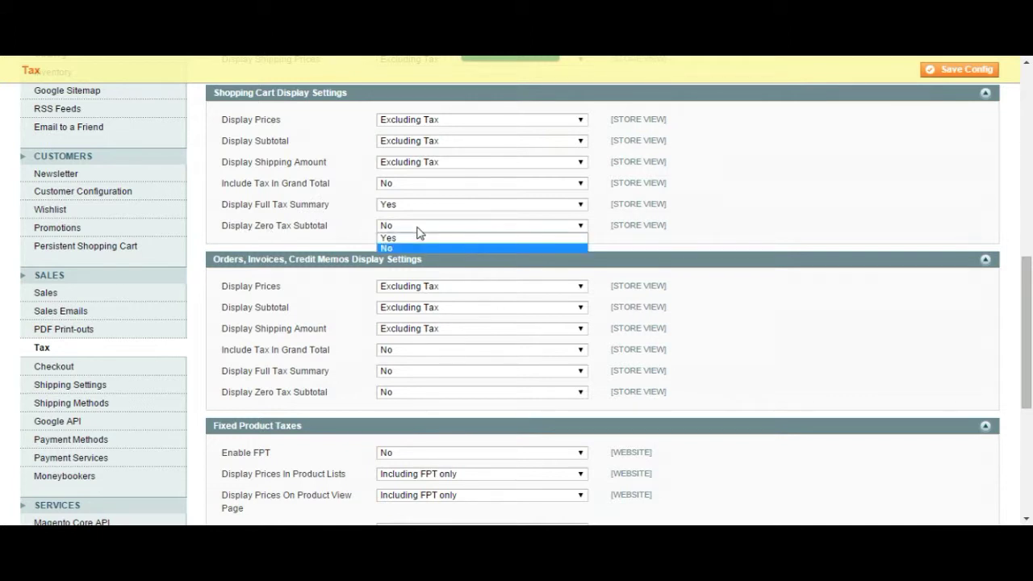
pyautogui.click(417, 226)
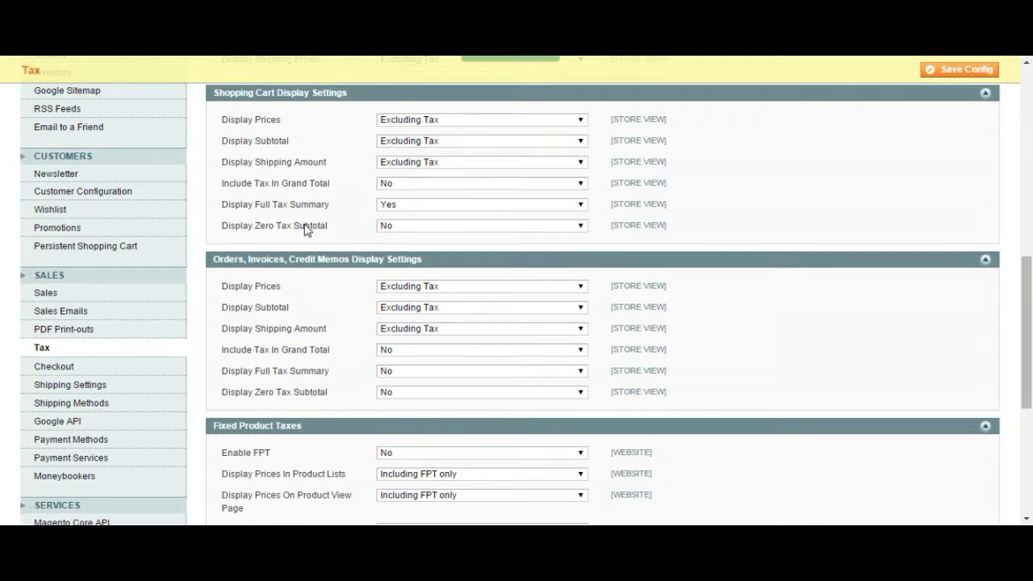
pyautogui.scroll(-1, 305, 230)
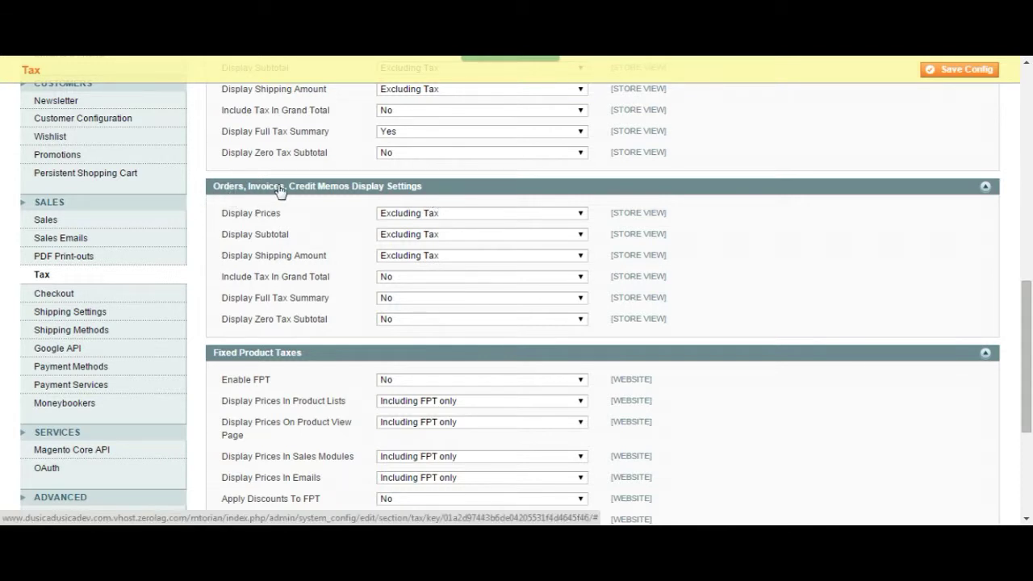
# Keep order prices, subtotal and shipping amount displayed Excluding Tax
pyautogui.click(412, 221)
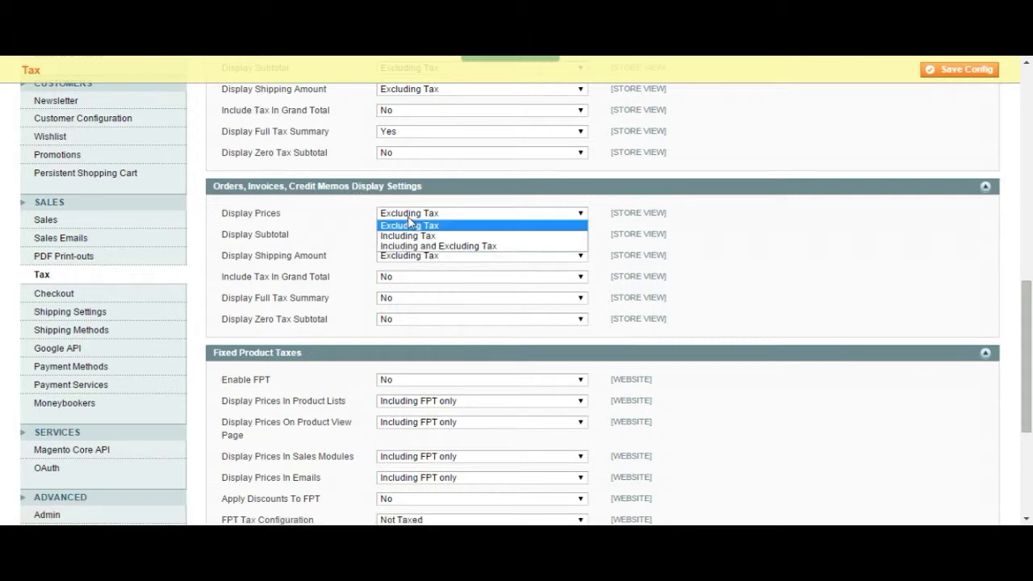
pyautogui.click(458, 214)
pyautogui.click(458, 234)
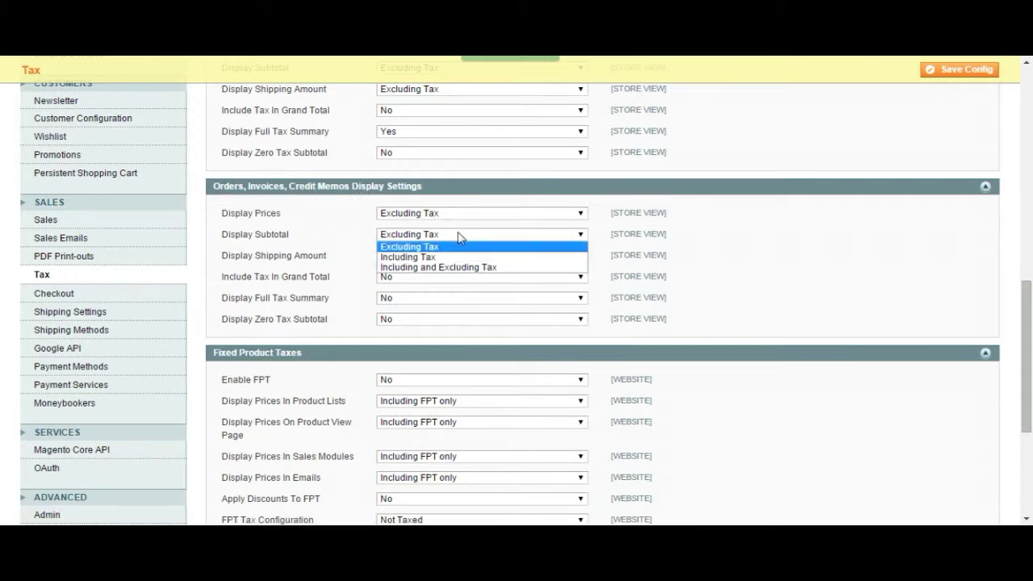
pyautogui.click(458, 236)
pyautogui.click(457, 256)
pyautogui.click(456, 256)
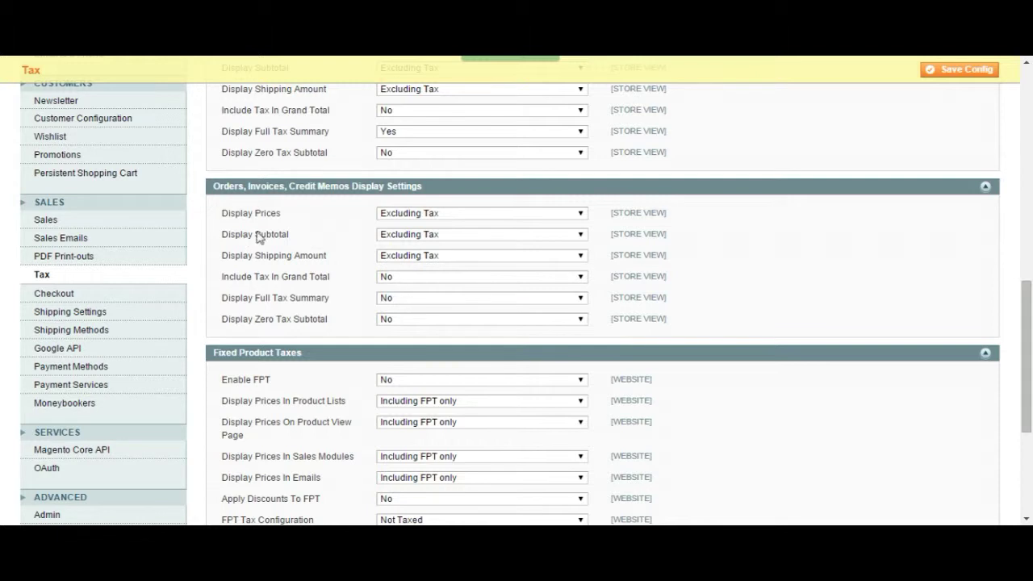
pyautogui.click(392, 259)
pyautogui.click(391, 263)
pyautogui.scroll(-1, 309, 274)
# Keep order Include Tax In Grand Total at No, set Full Tax Summary Yes, Zero Tax Subtotal No
pyautogui.click(405, 210)
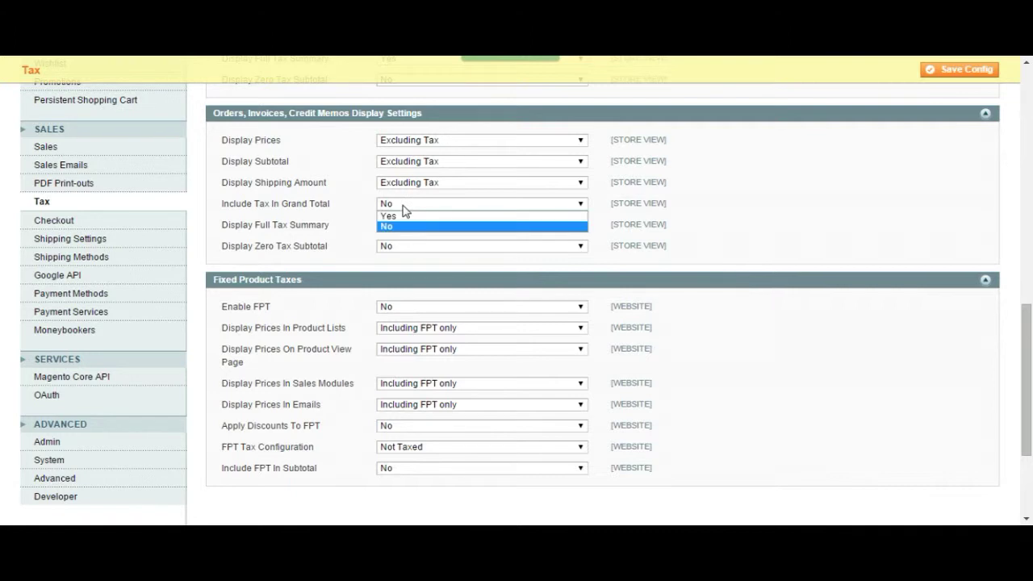
pyautogui.click(404, 209)
pyautogui.click(406, 228)
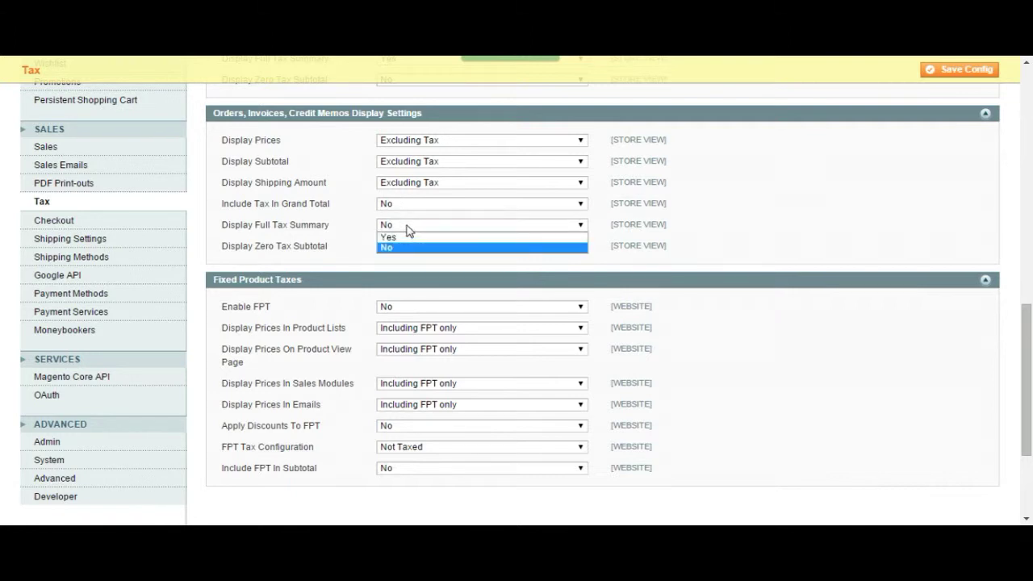
pyautogui.click(407, 237)
pyautogui.click(401, 251)
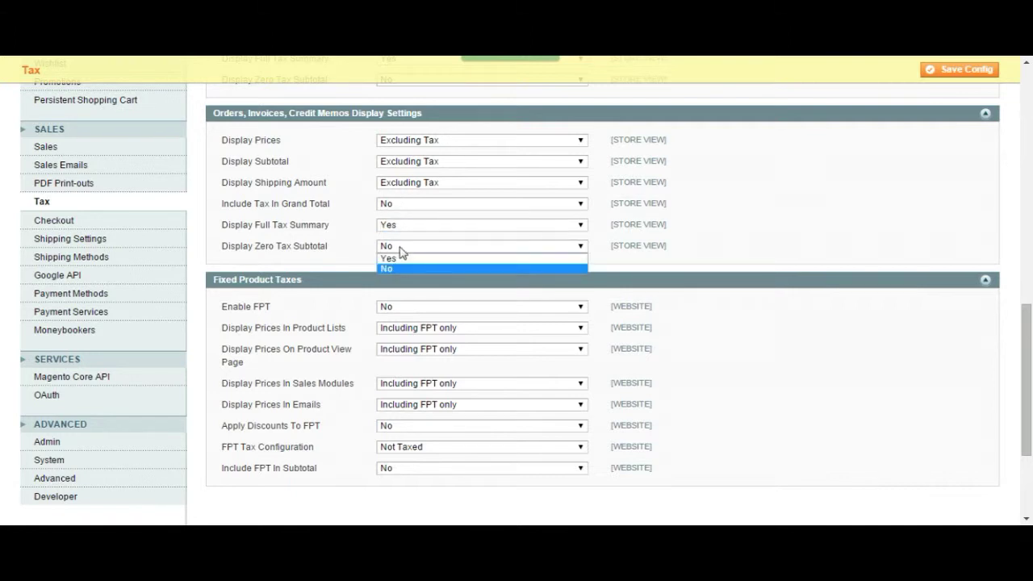
pyautogui.click(401, 248)
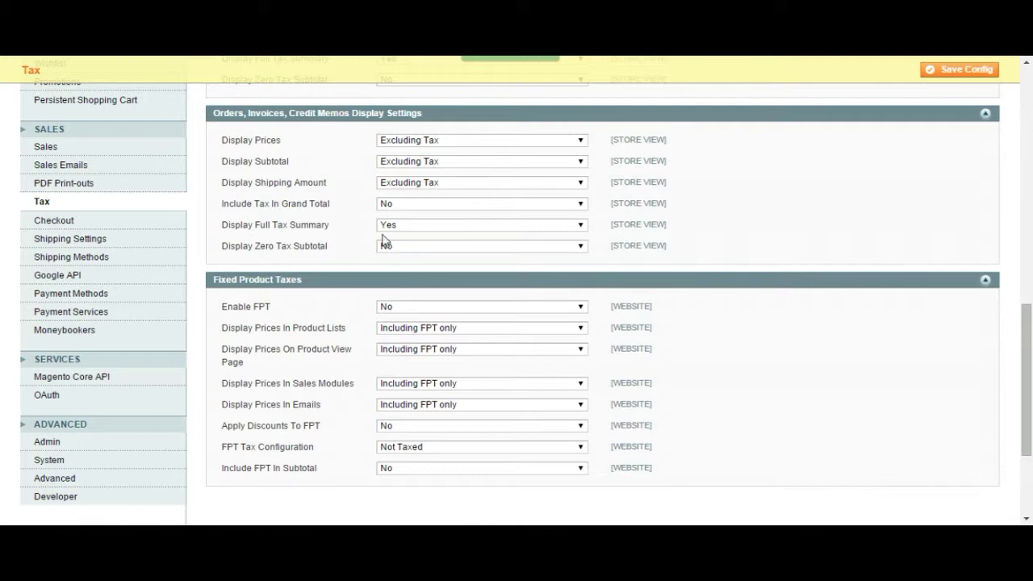
pyautogui.scroll(-2, 324, 215)
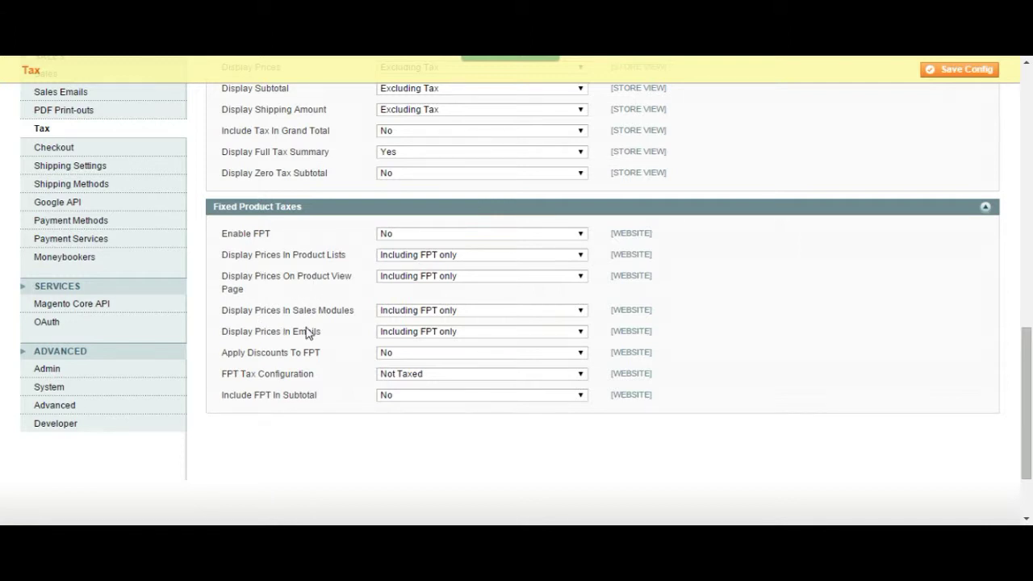
pyautogui.click(416, 233)
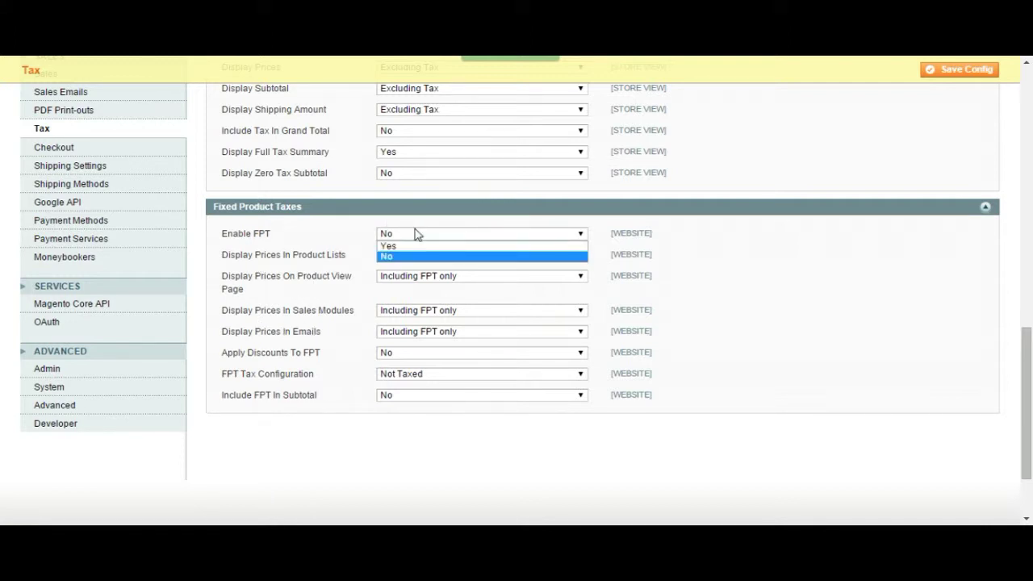
pyautogui.click(416, 233)
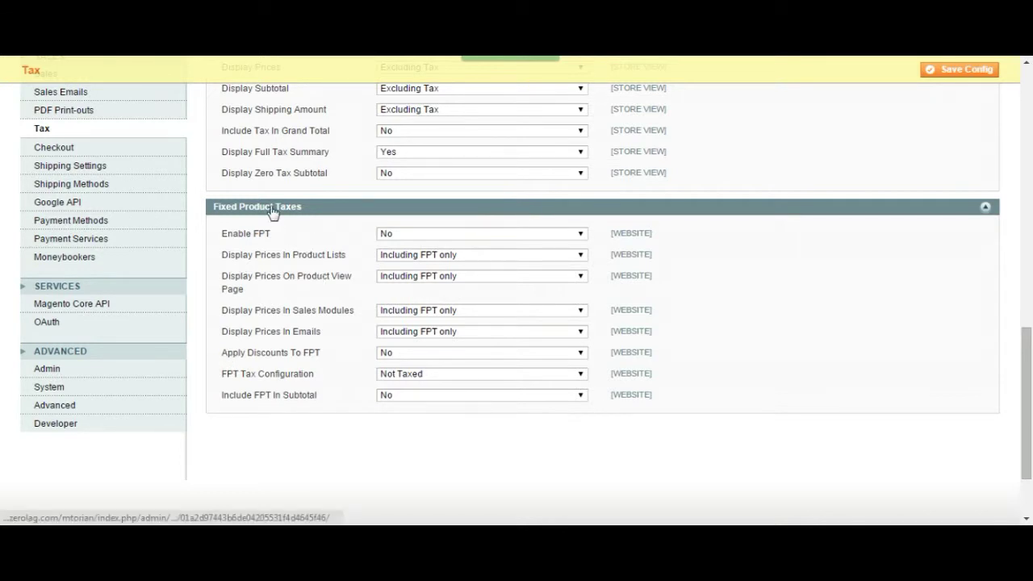
pyautogui.scroll(1, 404, 269)
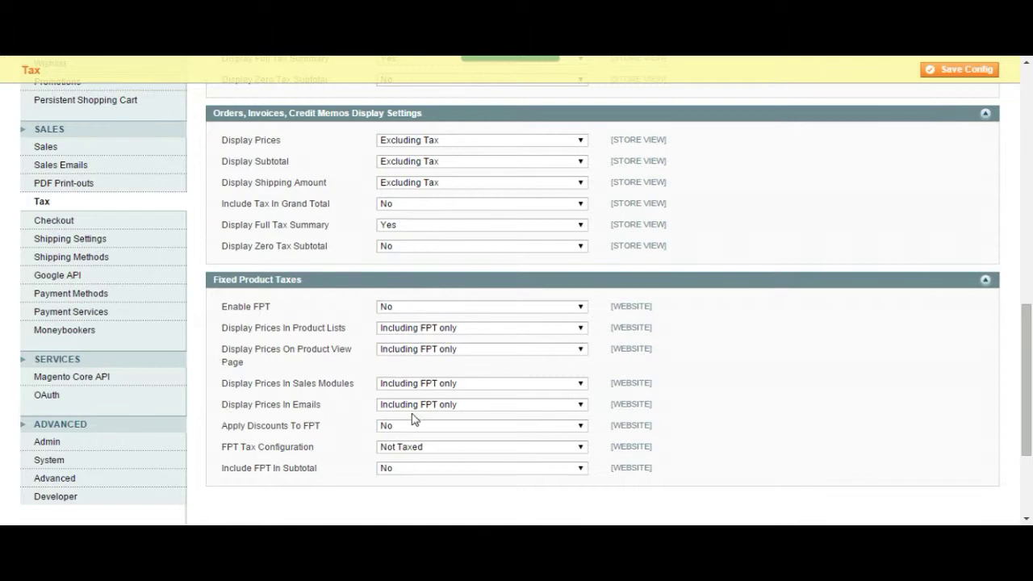
pyautogui.scroll(12, 422, 392)
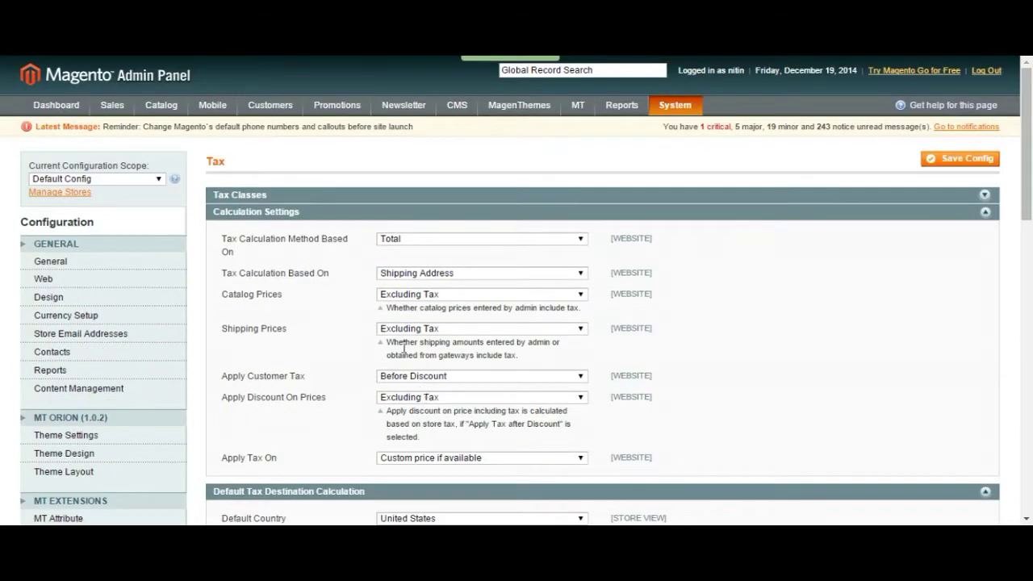
pyautogui.click(352, 212)
# Collapse Default Tax Destination, Price Display, Shopping Cart, Orders/Invoices/Credit Memos and Fixed Product Taxes sections
pyautogui.click(321, 231)
pyautogui.click(318, 244)
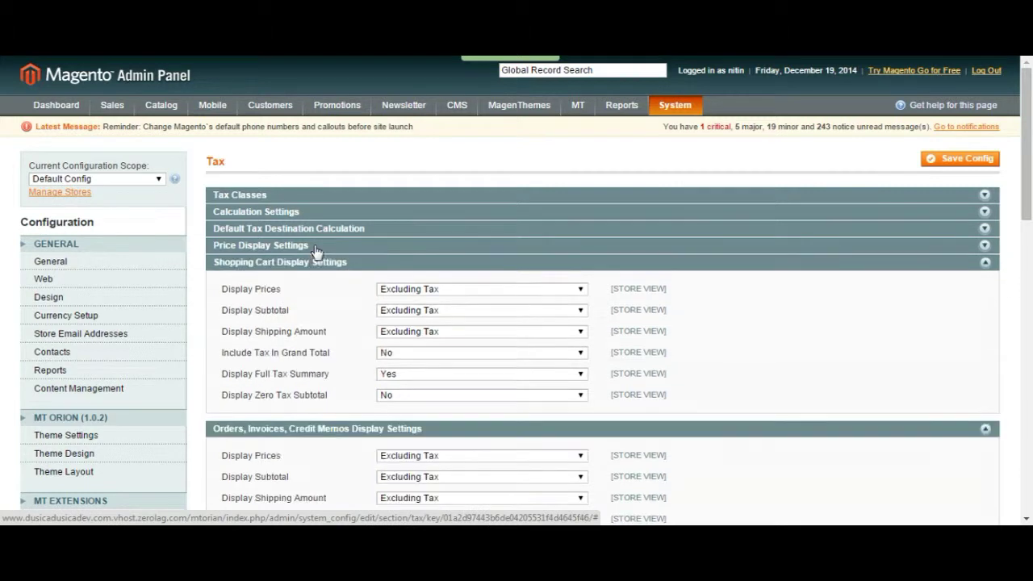
pyautogui.click(317, 262)
pyautogui.click(321, 280)
pyautogui.click(320, 298)
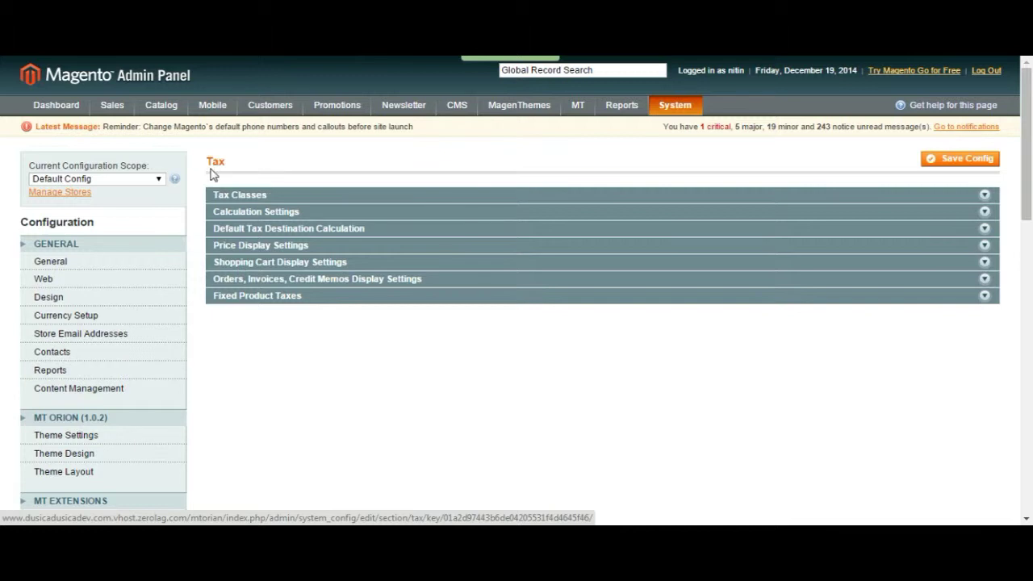
pyautogui.moveTo(679, 115)
pyautogui.moveTo(113, 113)
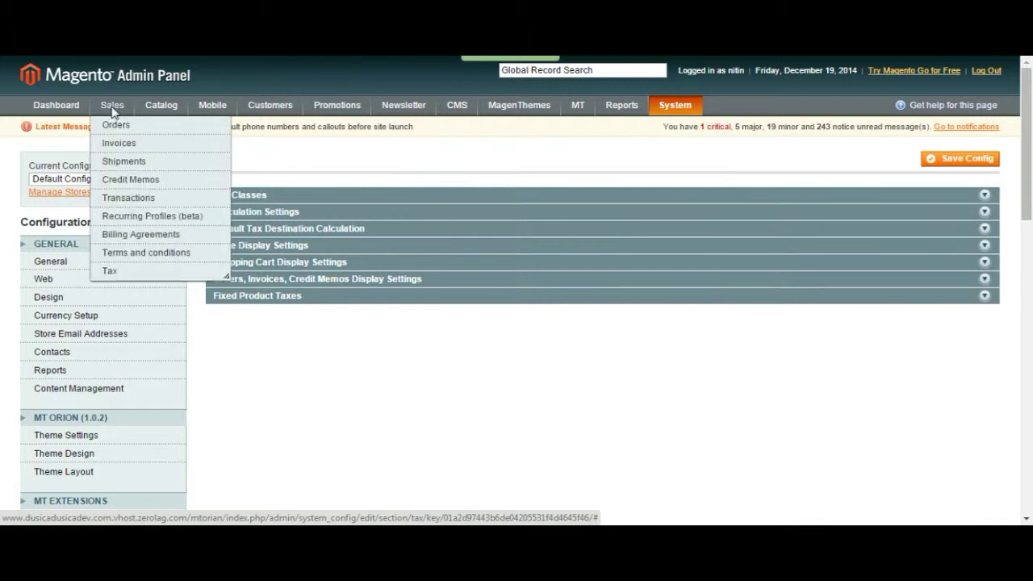
# Open Sales > Tax > Manage Tax Rules to view the Retail Customer-Taxable Goods rule
pyautogui.moveTo(122, 271)
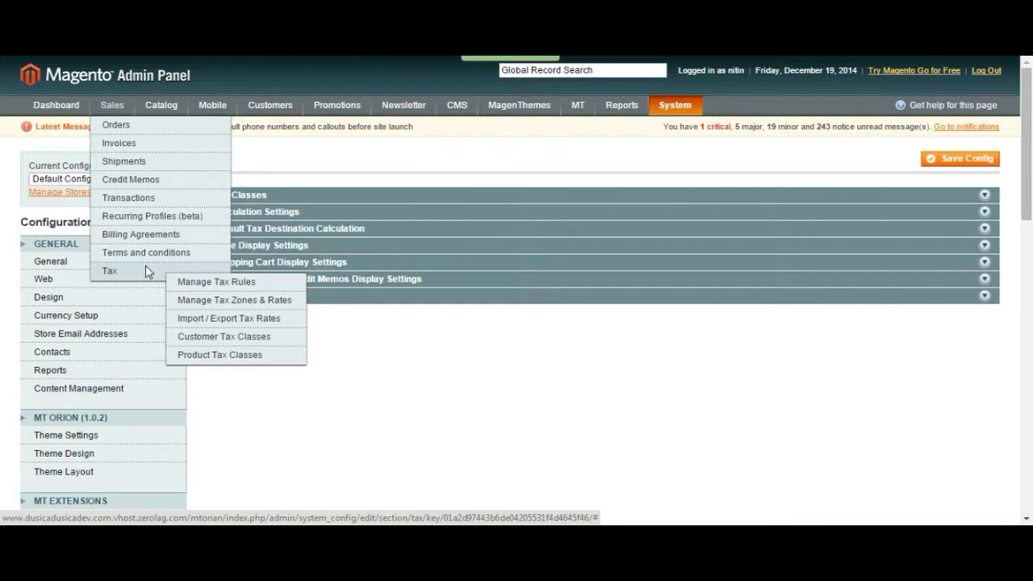
pyautogui.click(230, 289)
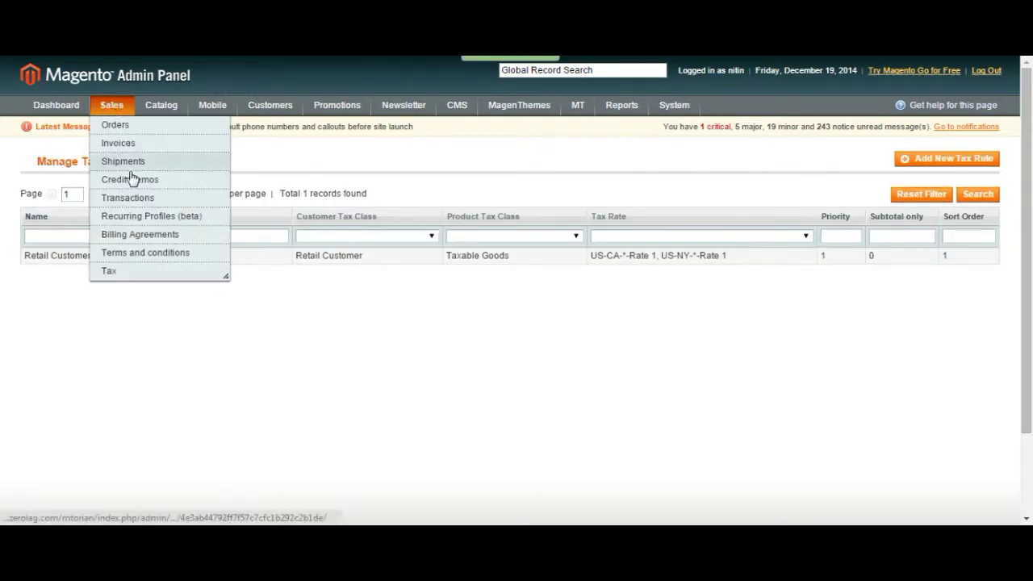
# Open the US-CA-*-Rate 1 tax rate, review its fields, and save it at 8.25%
pyautogui.click(238, 302)
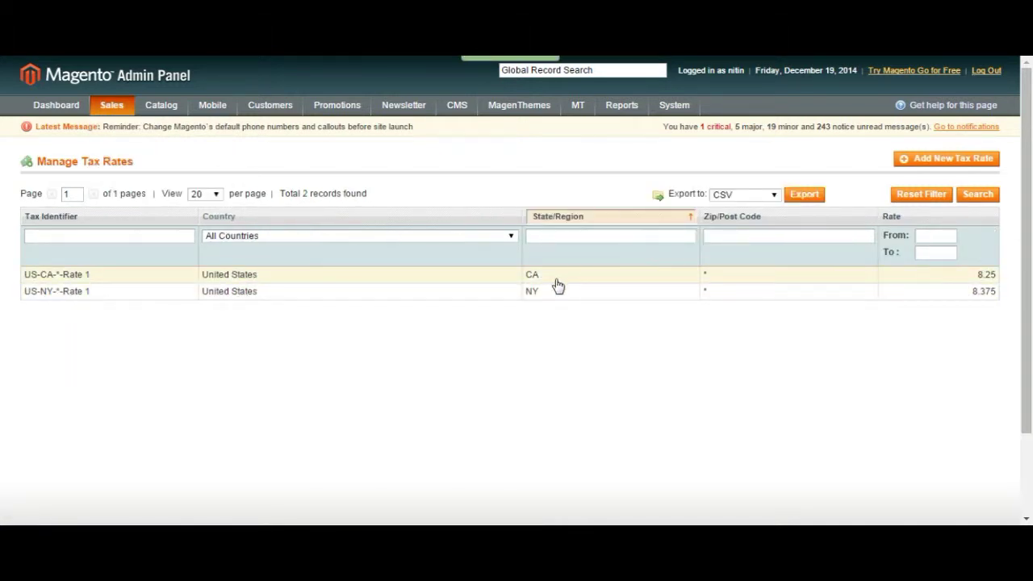
pyautogui.click(229, 280)
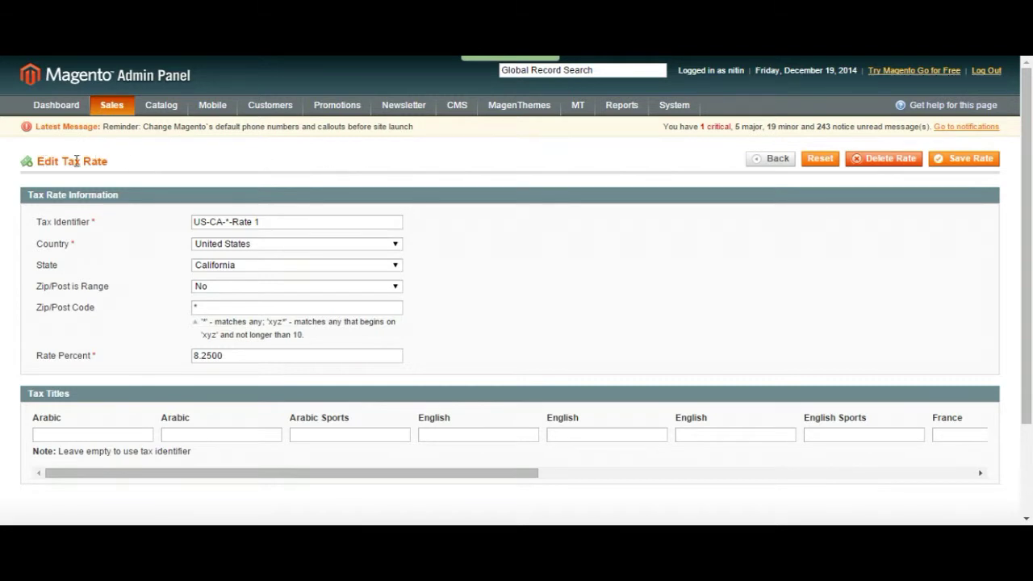
pyautogui.click(193, 222)
pyautogui.doubleClick(217, 308)
pyautogui.scroll(-1, 97, 335)
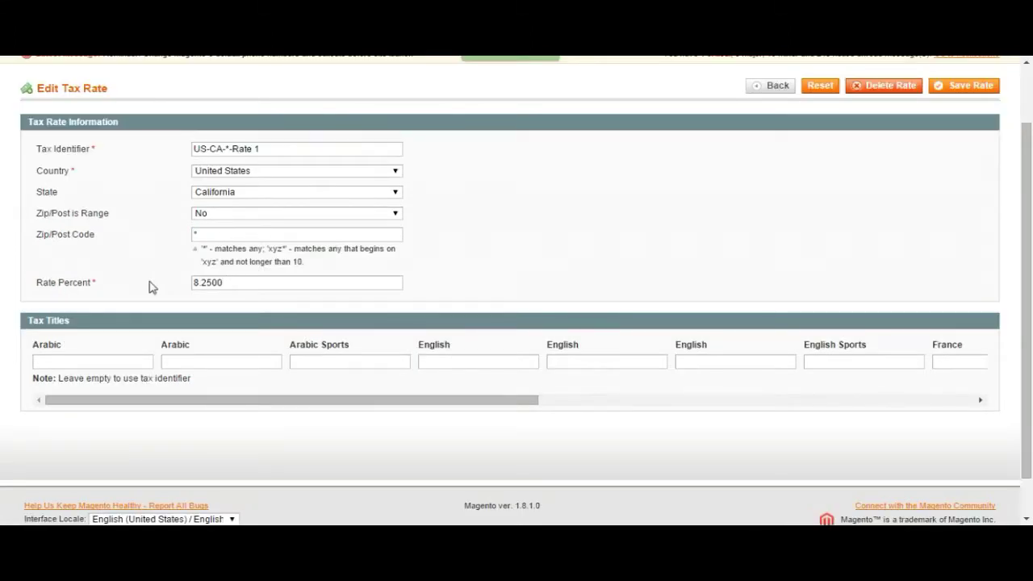
pyautogui.scroll(-1, 261, 288)
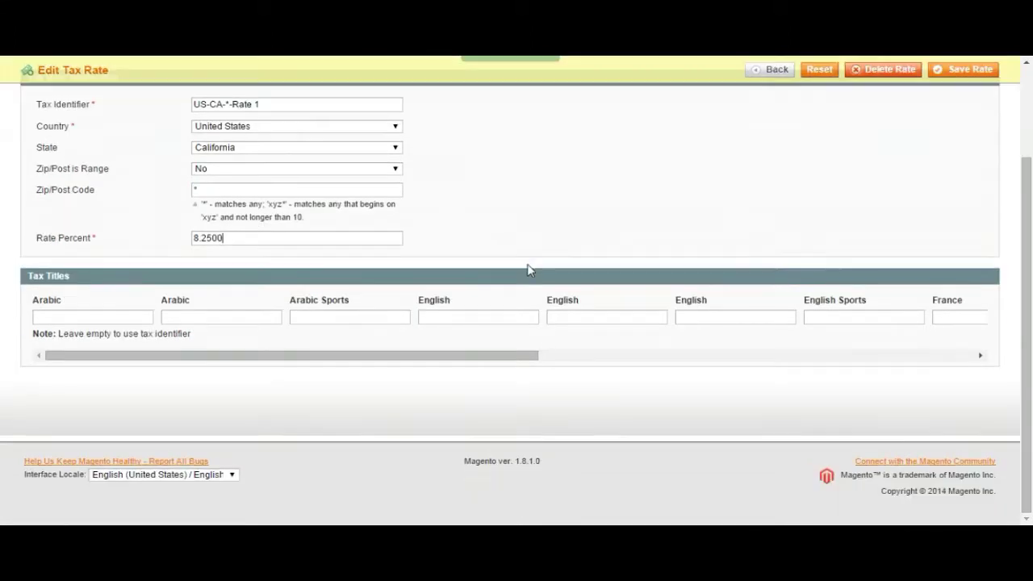
pyautogui.scroll(3, 528, 269)
pyautogui.click(941, 173)
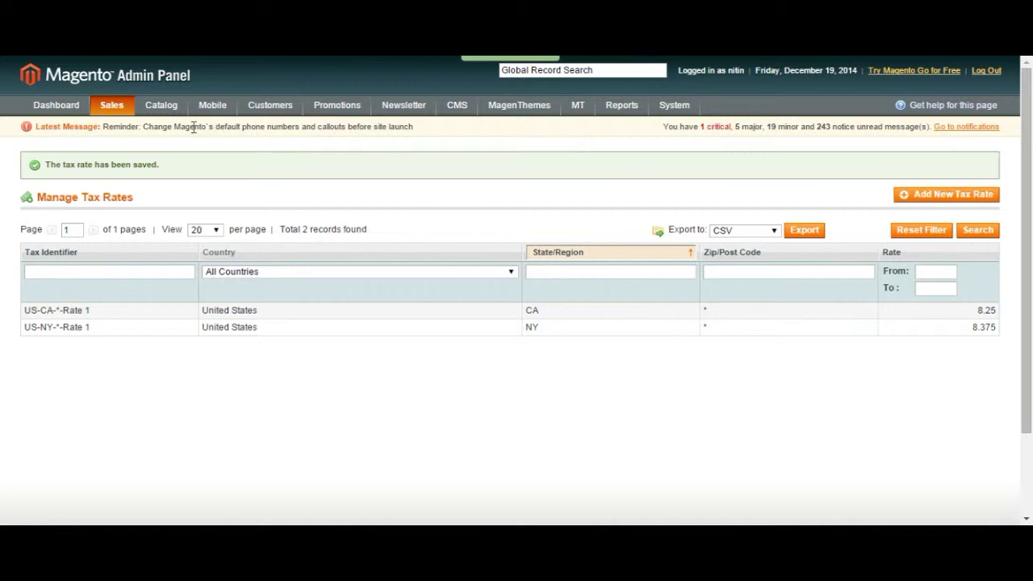
# Open Manage Tax Rules and select the Retail Customer-Taxable Goods-Rate 1 rule
pyautogui.moveTo(113, 109)
pyautogui.moveTo(185, 271)
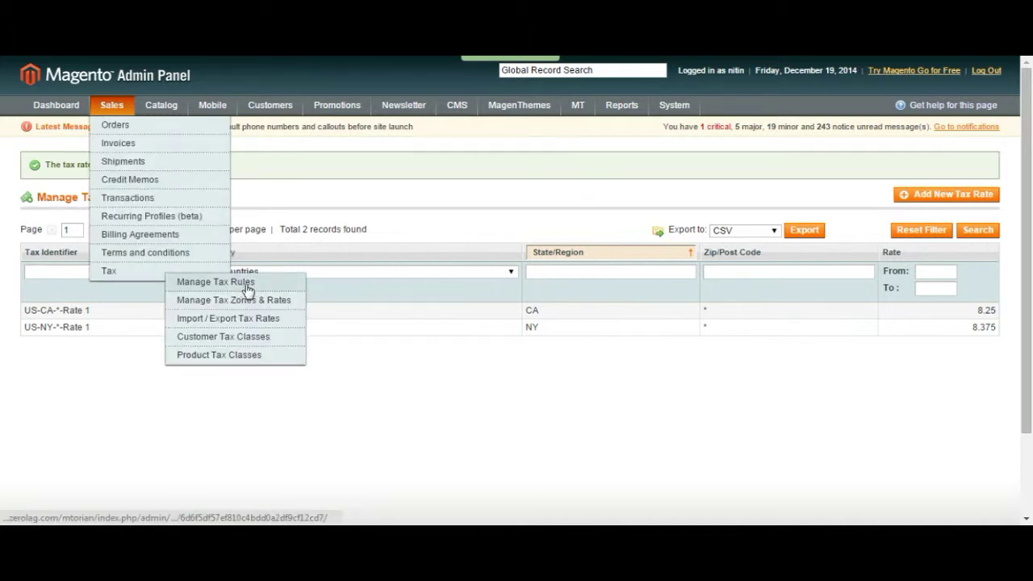
pyautogui.click(245, 287)
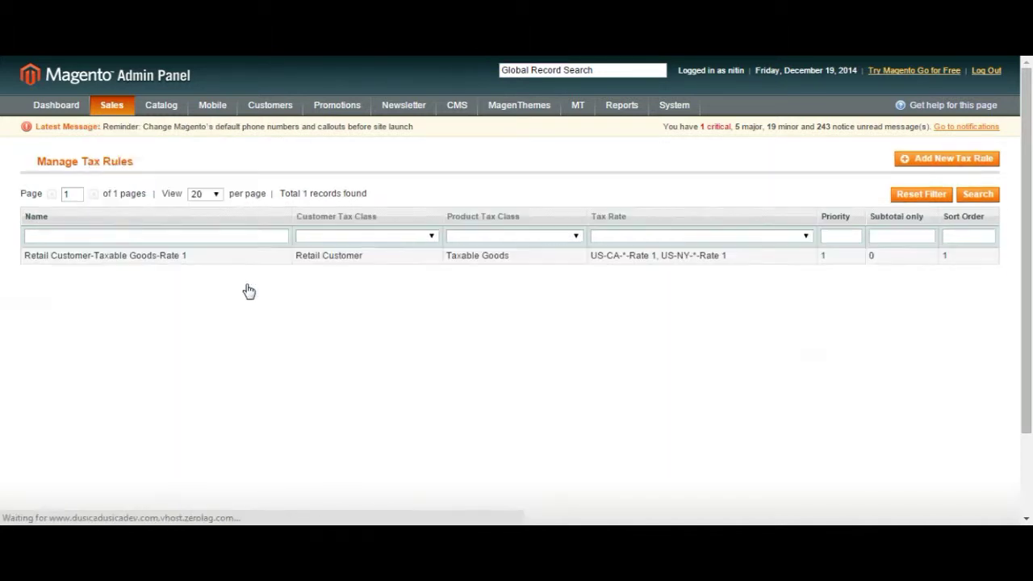
pyautogui.click(171, 262)
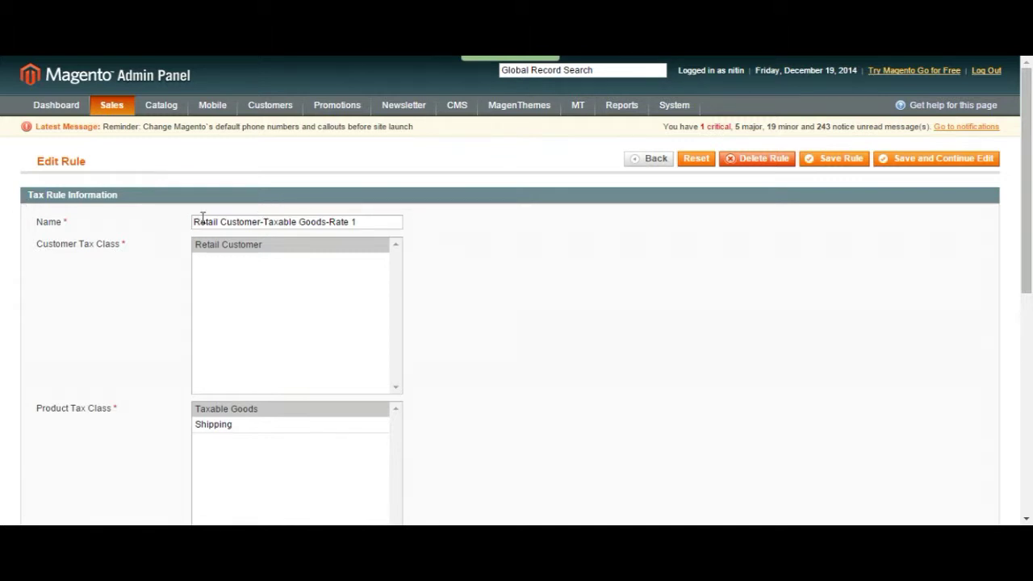
# Review the rule's name, Taxable Goods class and its US-CA and US-NY rates
pyautogui.moveTo(195, 221); pyautogui.dragTo(280, 221)
pyautogui.click(256, 221)
pyautogui.click(326, 221)
pyautogui.click(284, 223)
pyautogui.scroll(-1, 83, 248)
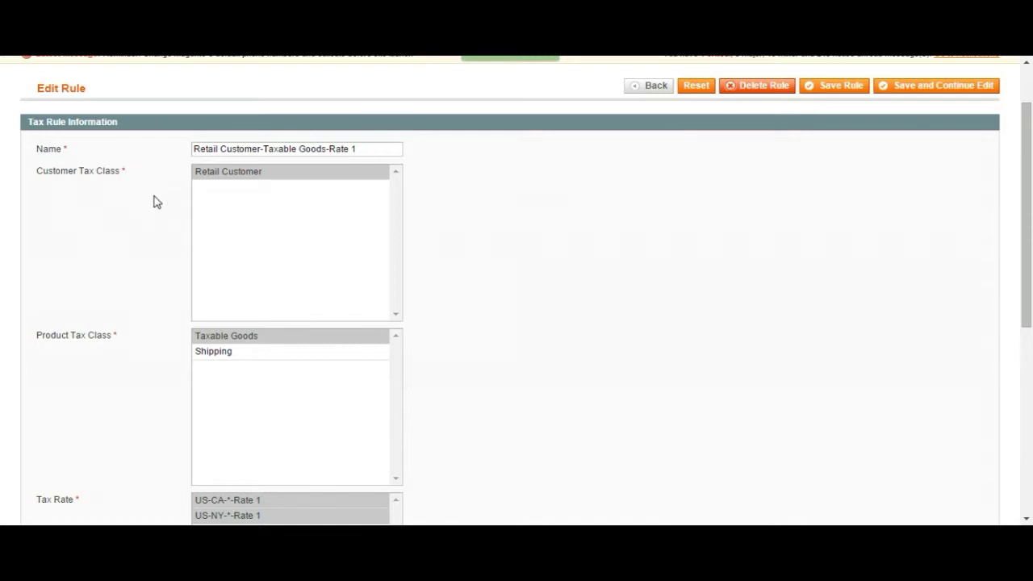
pyautogui.scroll(-1, 156, 201)
pyautogui.scroll(1, 223, 115)
pyautogui.scroll(1, 260, 216)
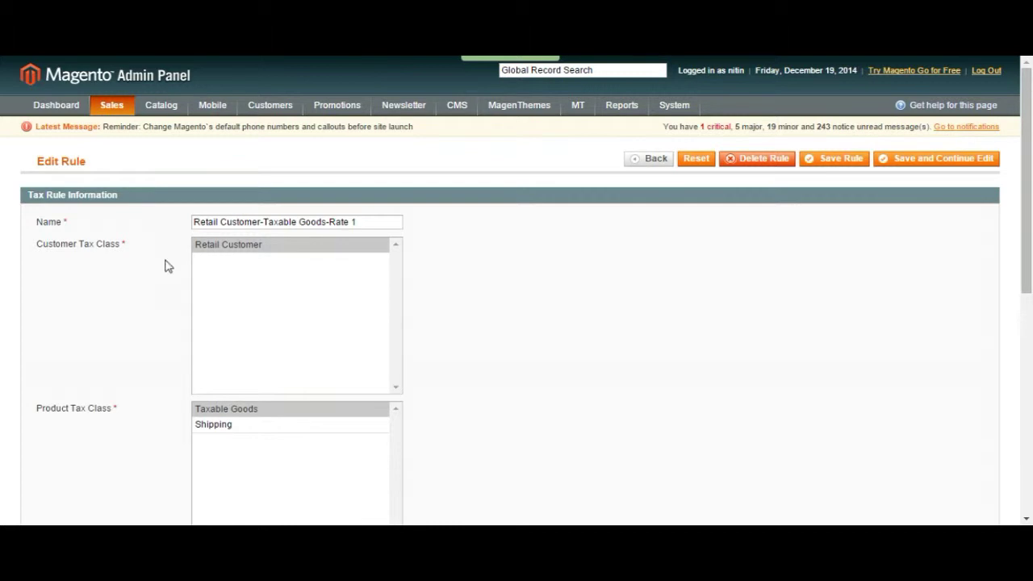
pyautogui.scroll(-1, 169, 266)
pyautogui.scroll(1, 212, 170)
# Check Customer Tax Classes in a new tab, confirming only Retail Customer, then return to the rule
pyautogui.moveTo(111, 105)
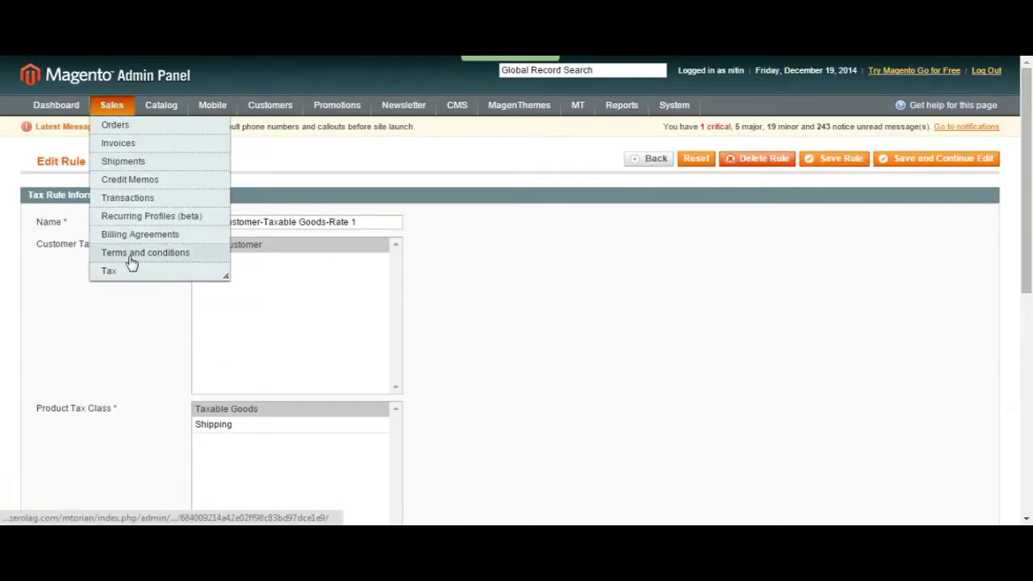
pyautogui.moveTo(129, 272)
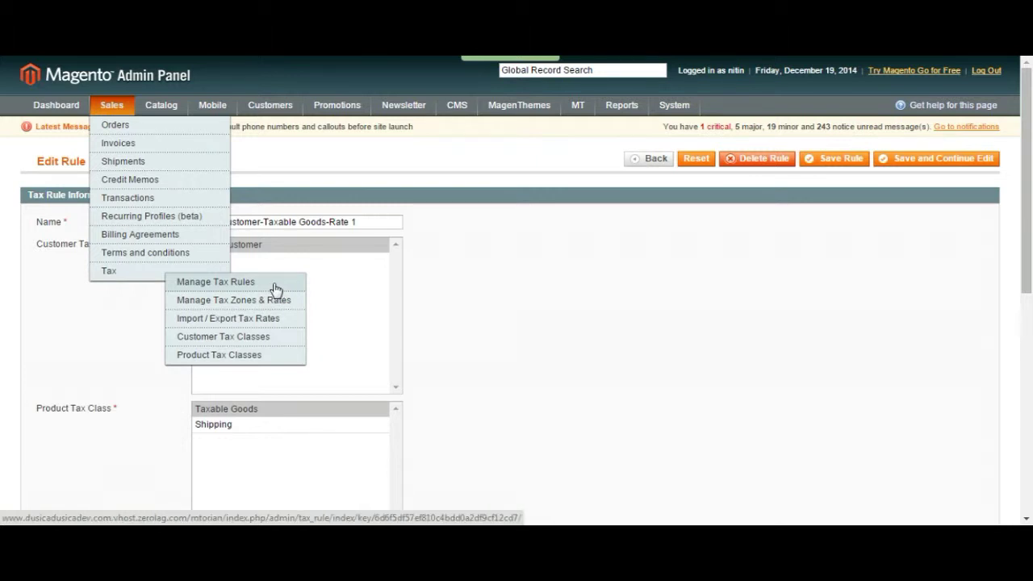
pyautogui.rightClick(251, 336)
pyautogui.click(314, 343)
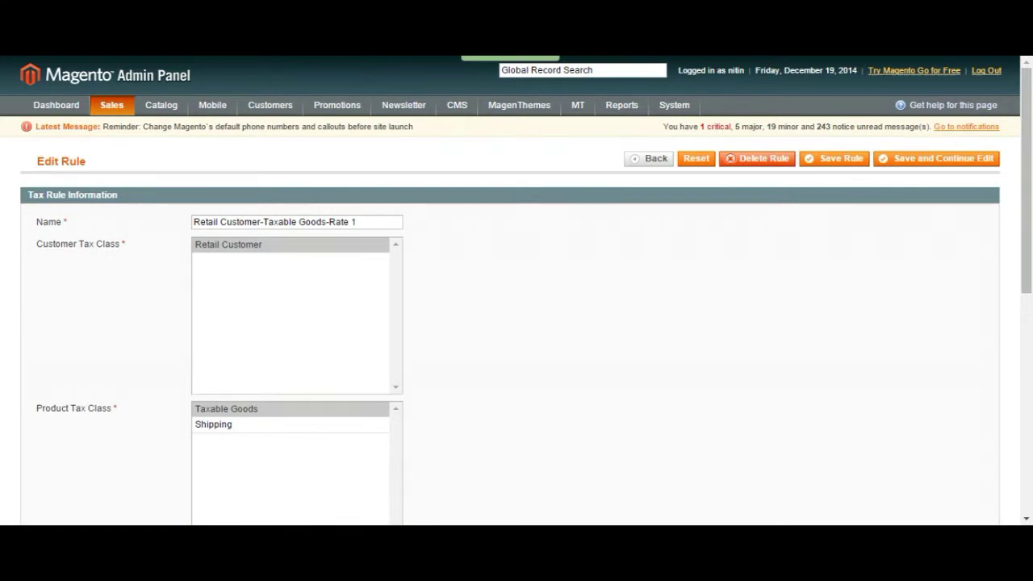
pyautogui.hotkey('ctrl', 'w')
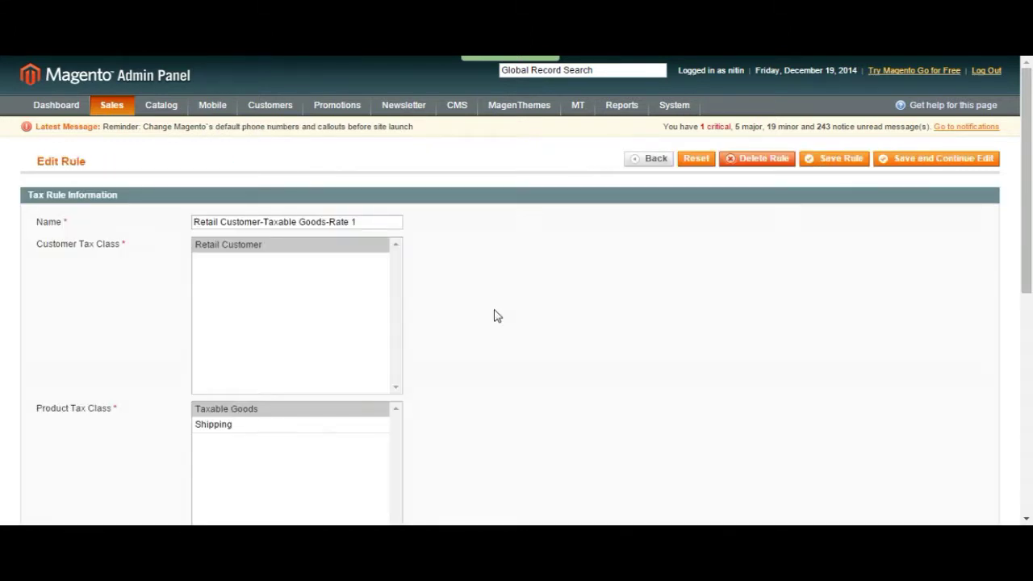
pyautogui.scroll(-1, 497, 316)
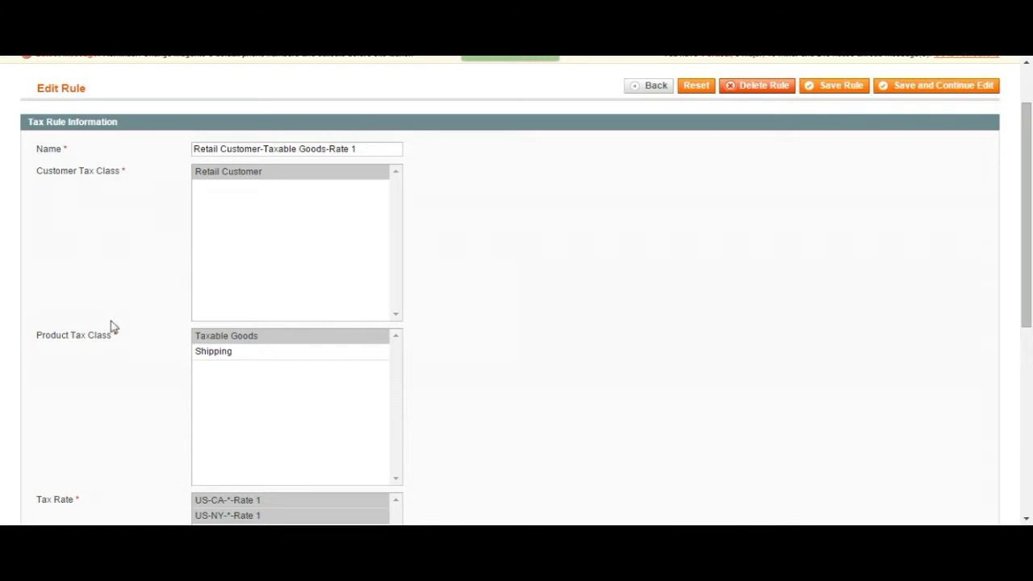
# Check the rule's tax rates, priority and sort order, then Save and Continue Edit
pyautogui.scroll(-2, 112, 322)
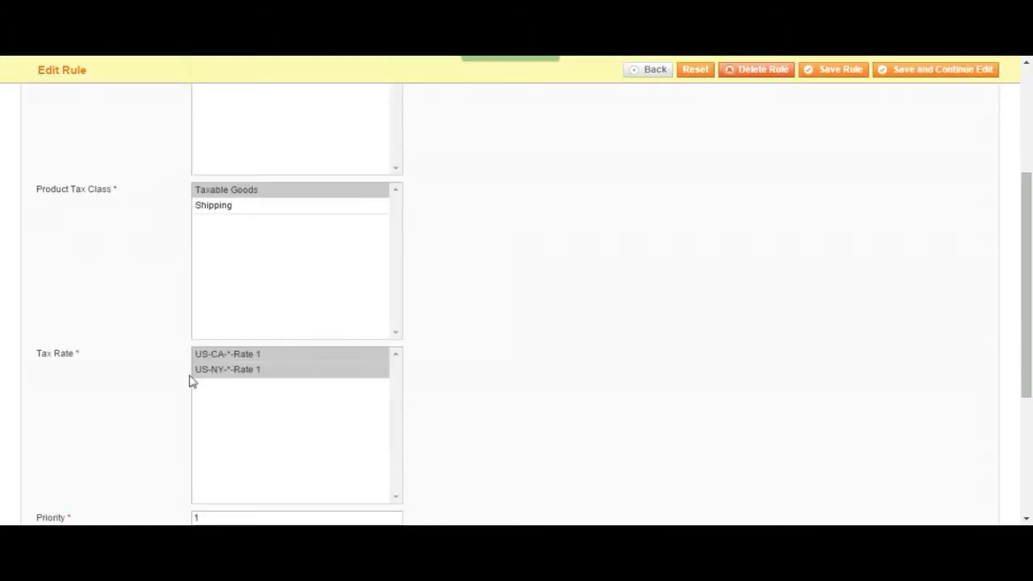
pyautogui.scroll(-1, 140, 381)
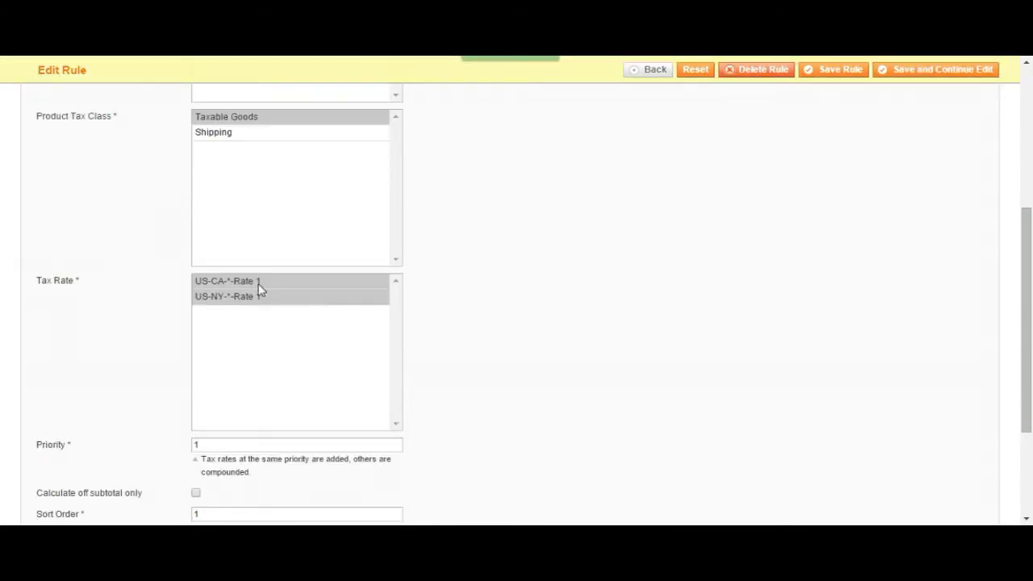
pyautogui.scroll(-1, 94, 299)
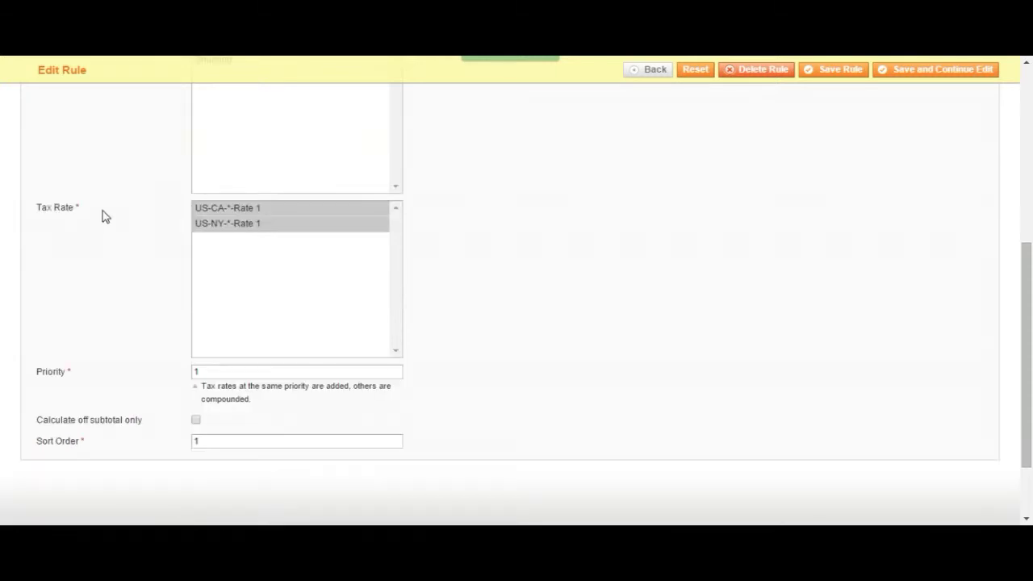
pyautogui.scroll(-1, 89, 242)
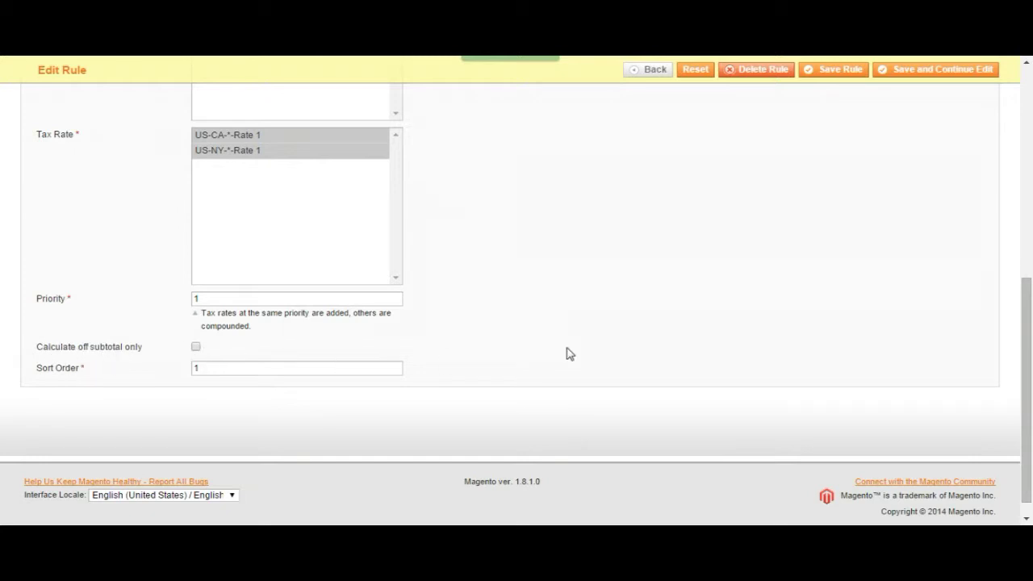
pyautogui.scroll(10, 567, 353)
pyautogui.click(910, 161)
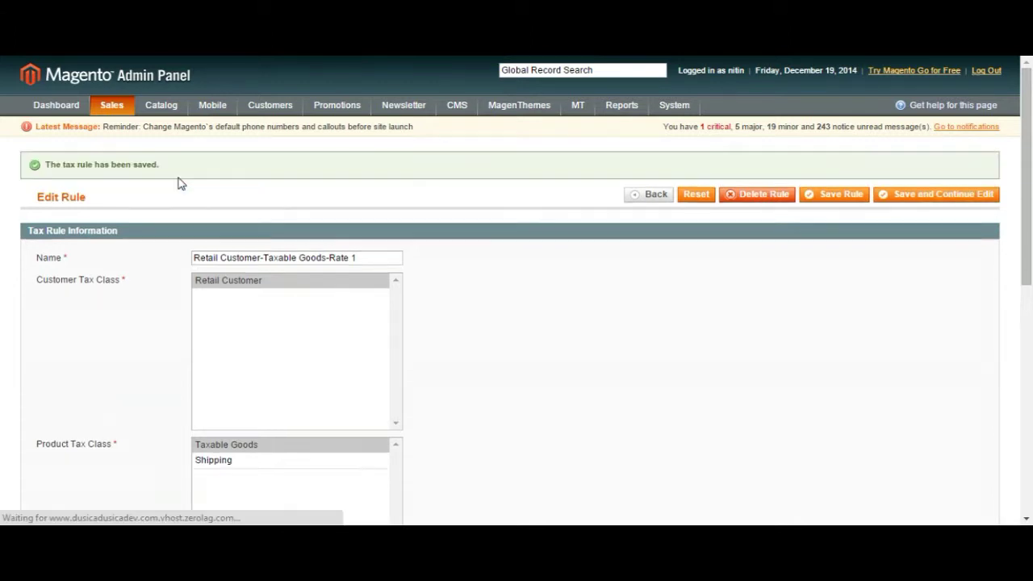
# Export the tax rates to tax_rates.csv from Import / Export Tax Rates and dismiss the download notice
pyautogui.moveTo(115, 111)
pyautogui.moveTo(120, 269)
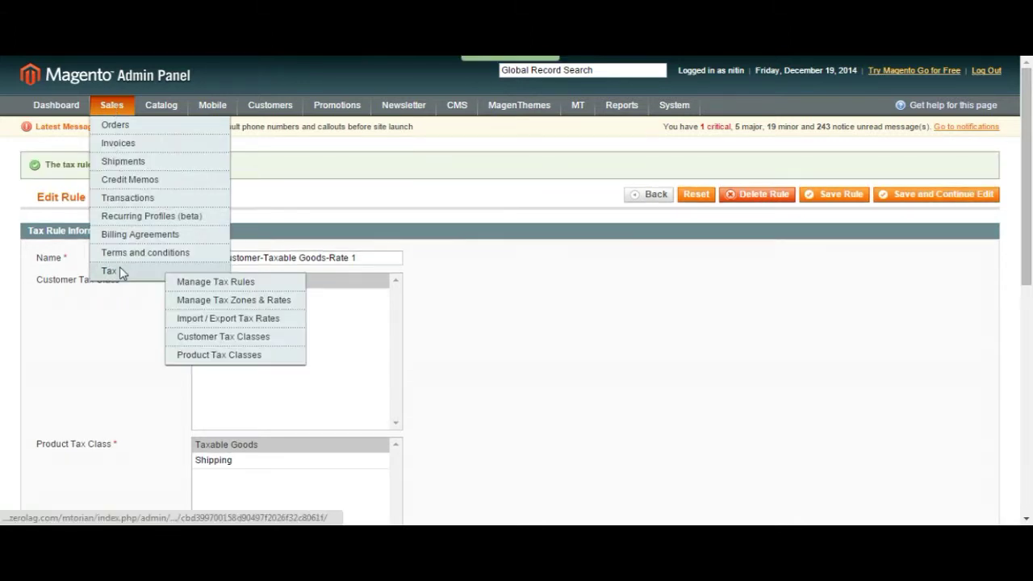
pyautogui.click(249, 319)
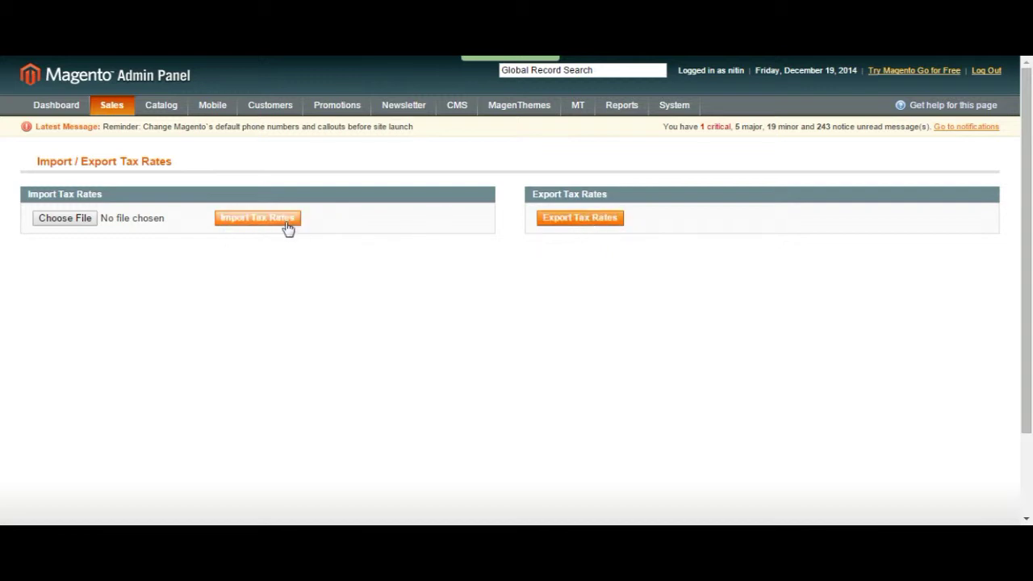
pyautogui.click(572, 219)
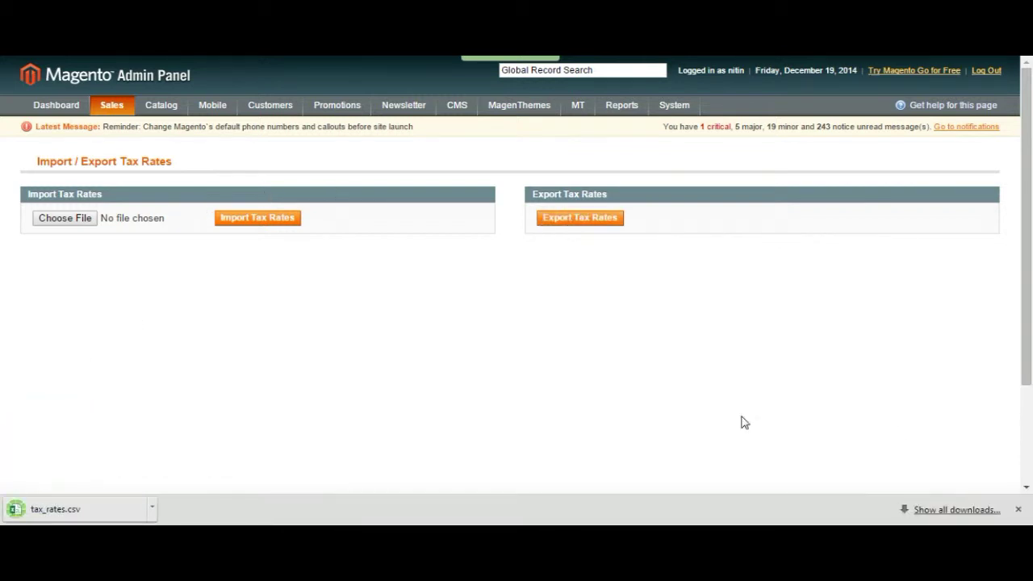
pyautogui.click(1017, 509)
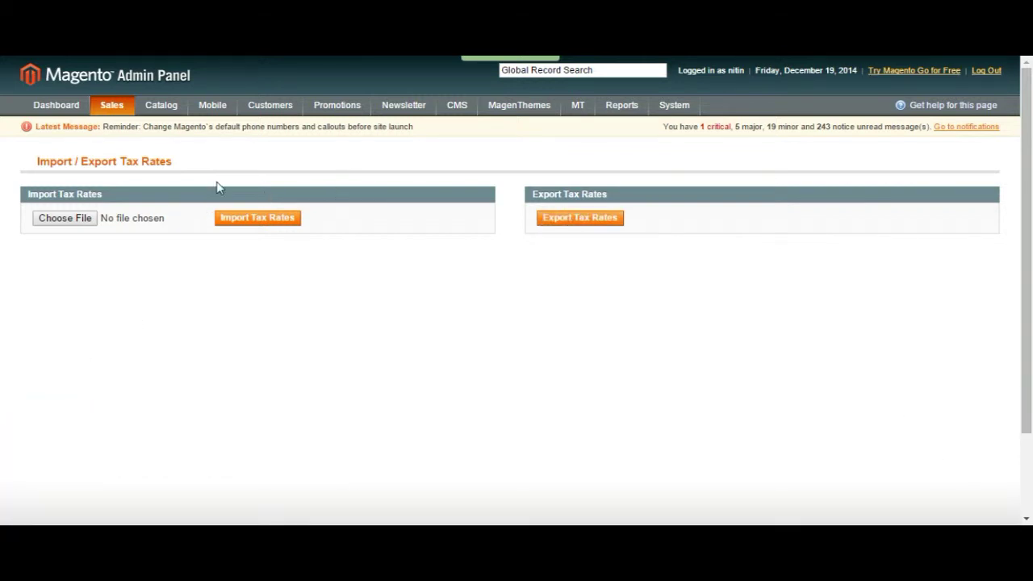
pyautogui.moveTo(117, 111)
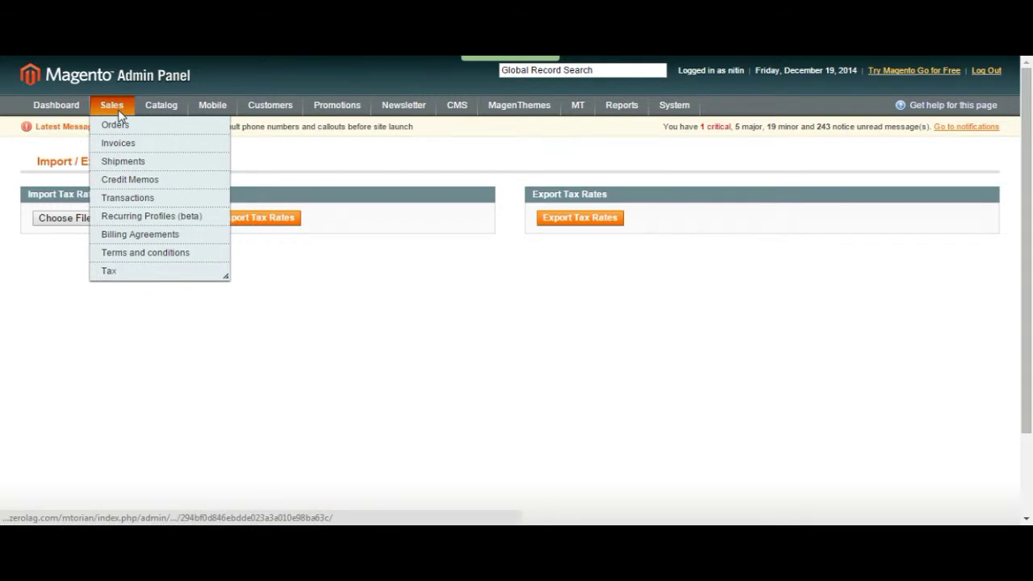
# View Customer Tax Classes (only Retail Customer), open a New Class form, then go back unsaved
pyautogui.moveTo(110, 272)
pyautogui.click(232, 339)
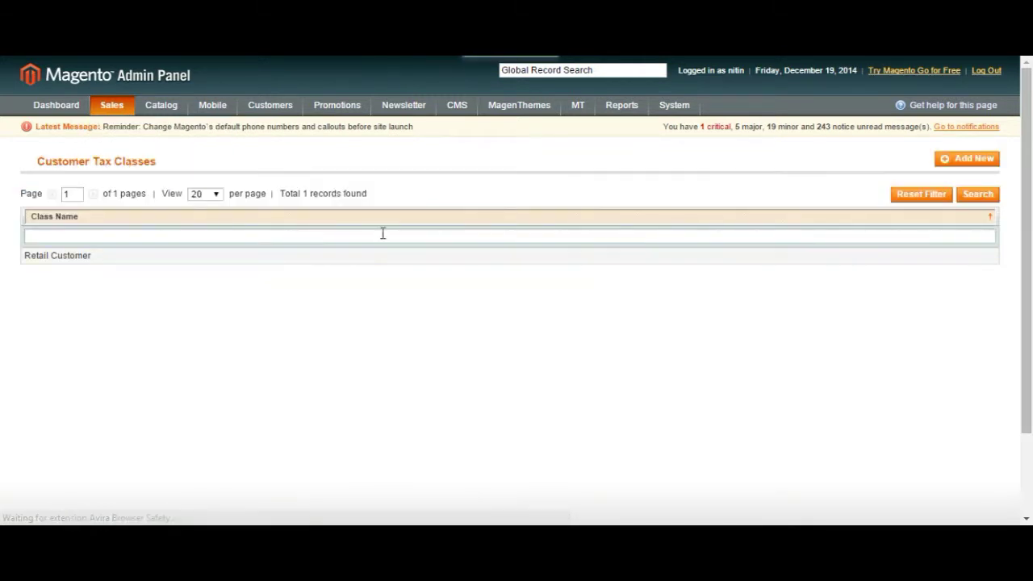
pyautogui.click(978, 161)
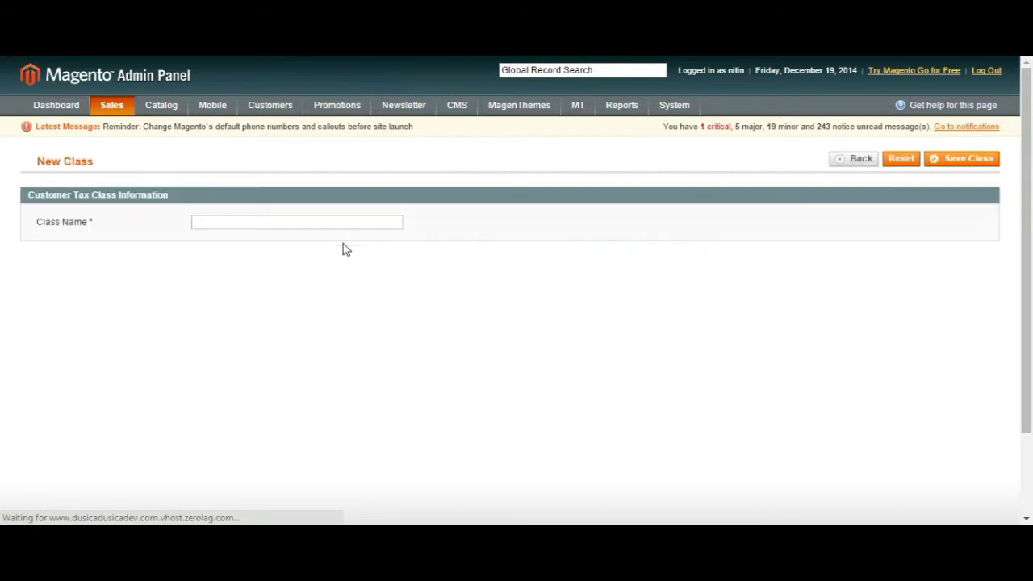
pyautogui.click(847, 160)
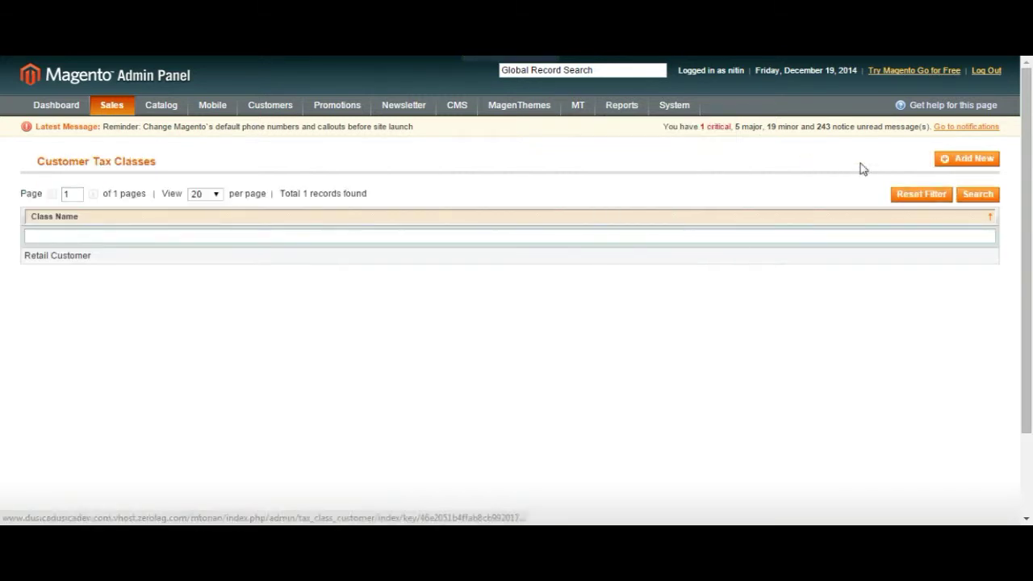
# Inspect the Taxable Goods product tax class alongside Shipping, then return to the class list
pyautogui.moveTo(113, 106)
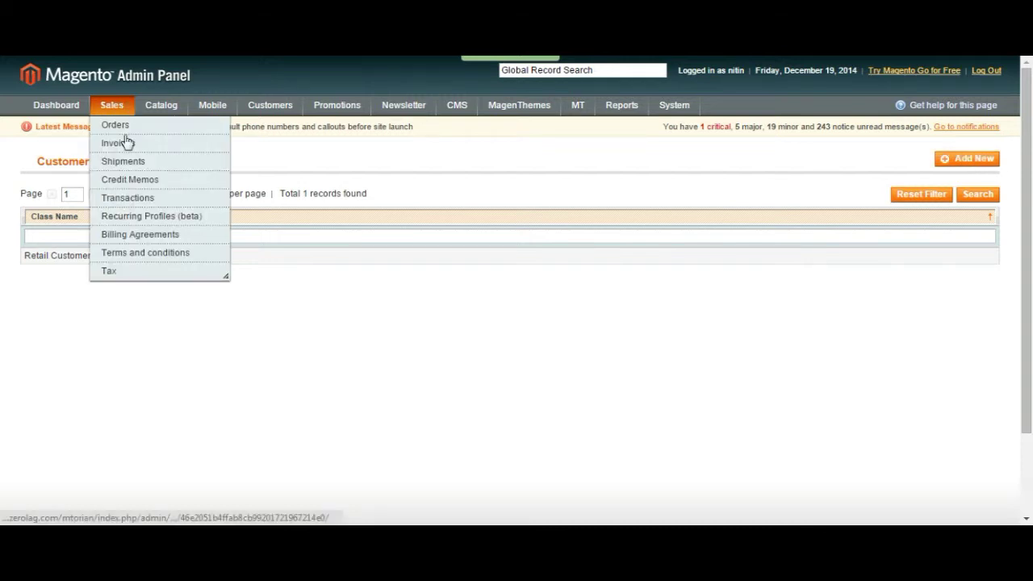
pyautogui.moveTo(129, 273)
pyautogui.click(248, 358)
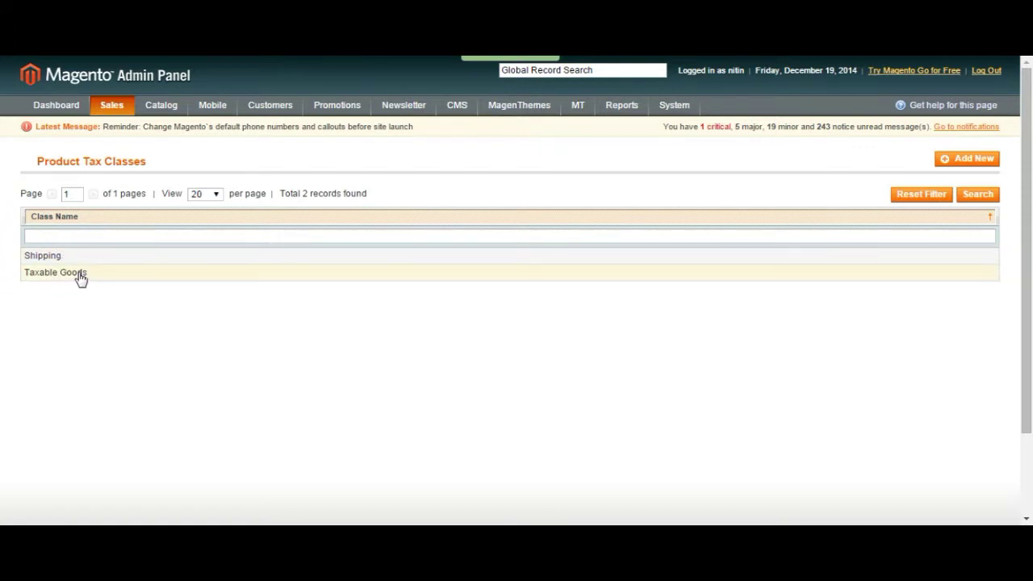
pyautogui.click(78, 279)
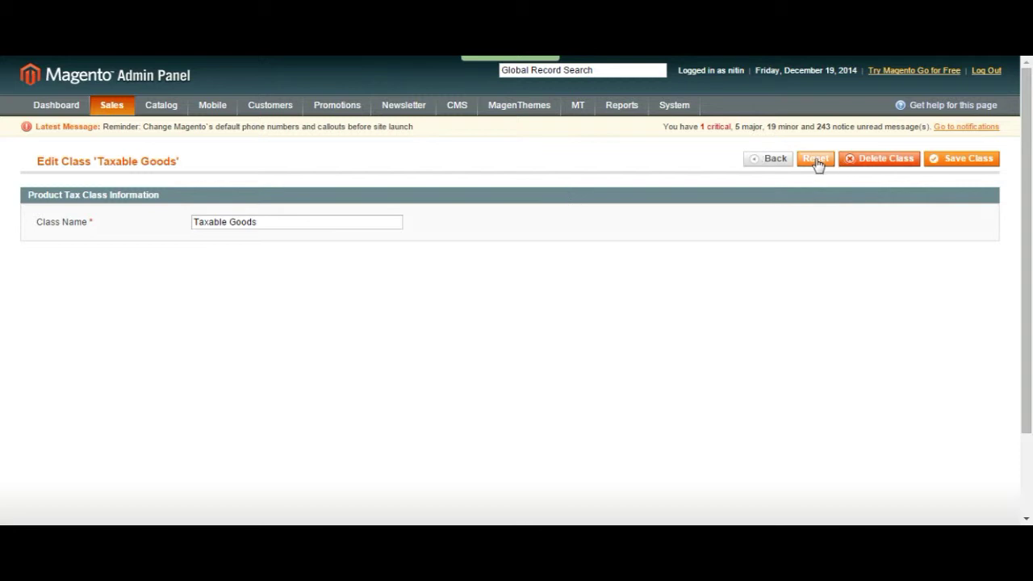
pyautogui.click(785, 160)
pyautogui.moveTo(167, 111)
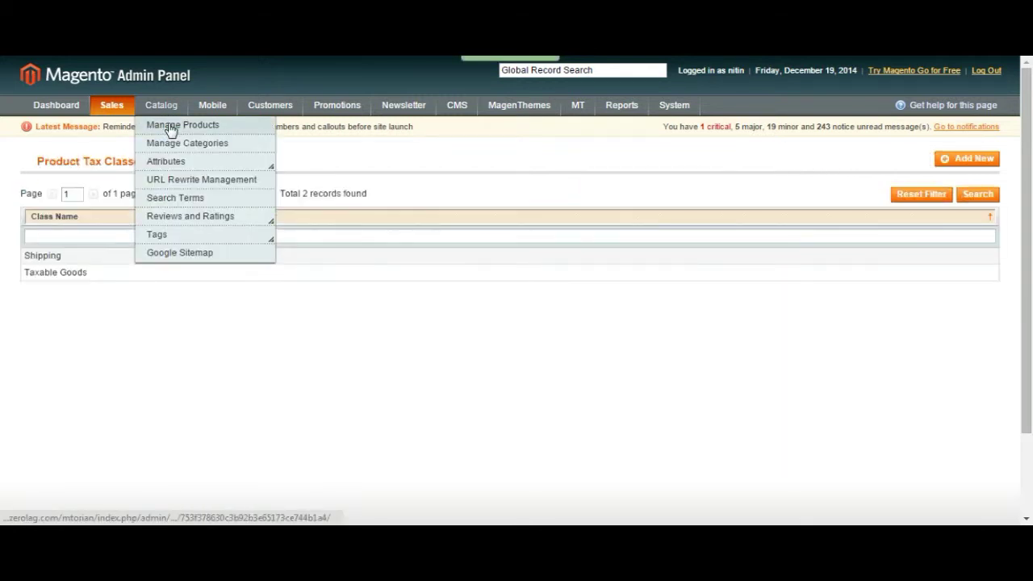
pyautogui.click(171, 129)
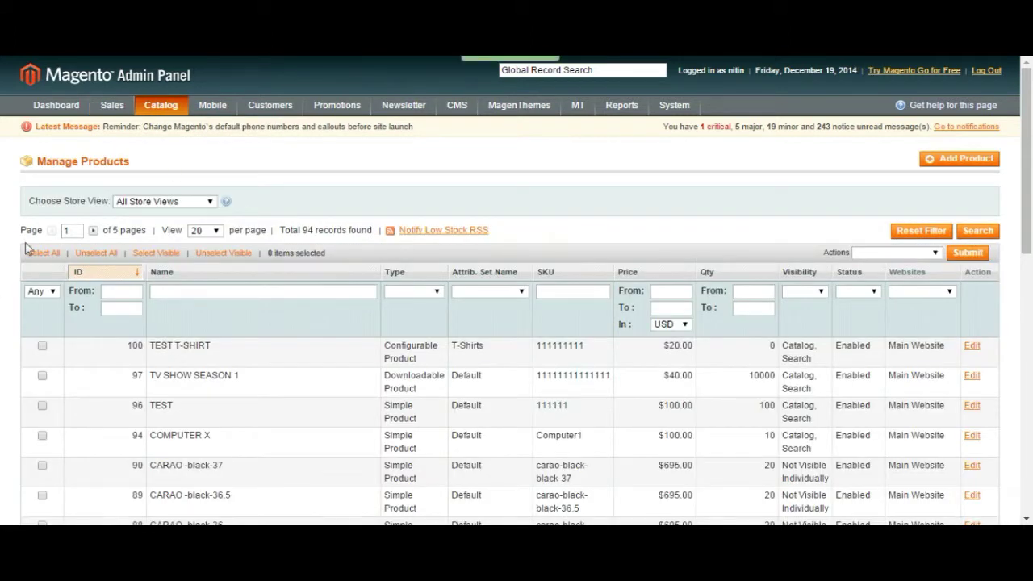
# Browse the 94-product Manage Products grid and open TV SHOW SEASON 1 for editing
pyautogui.scroll(-2, 443, 189)
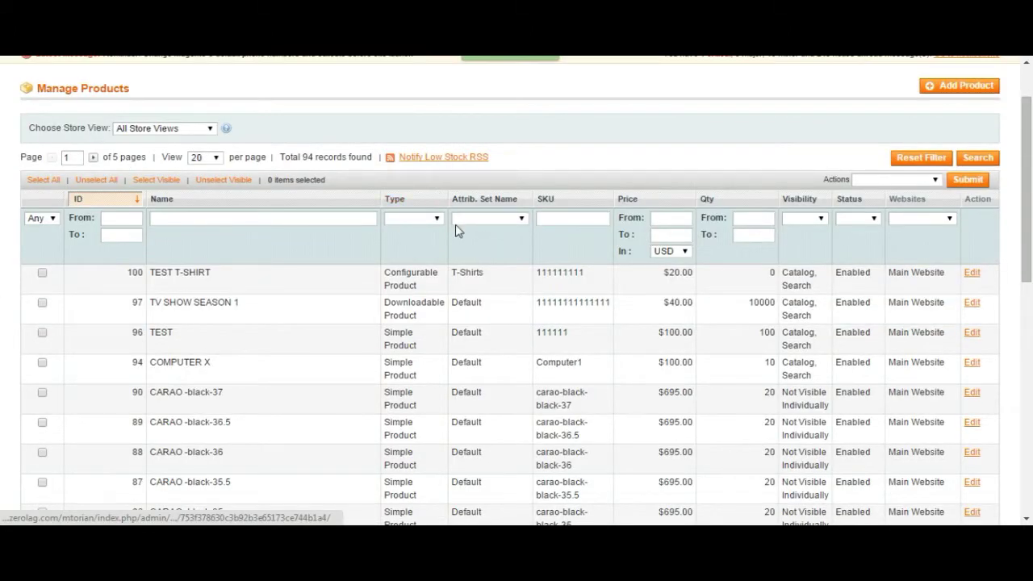
pyautogui.scroll(2, 456, 230)
pyautogui.moveTo(270, 128)
pyautogui.moveTo(669, 113)
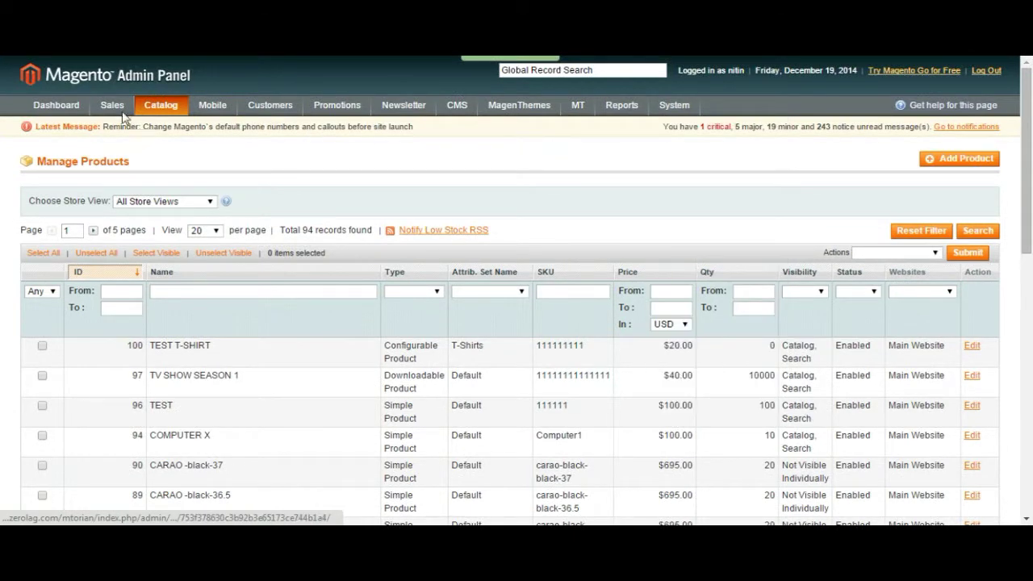
pyautogui.moveTo(122, 115)
pyautogui.moveTo(135, 278)
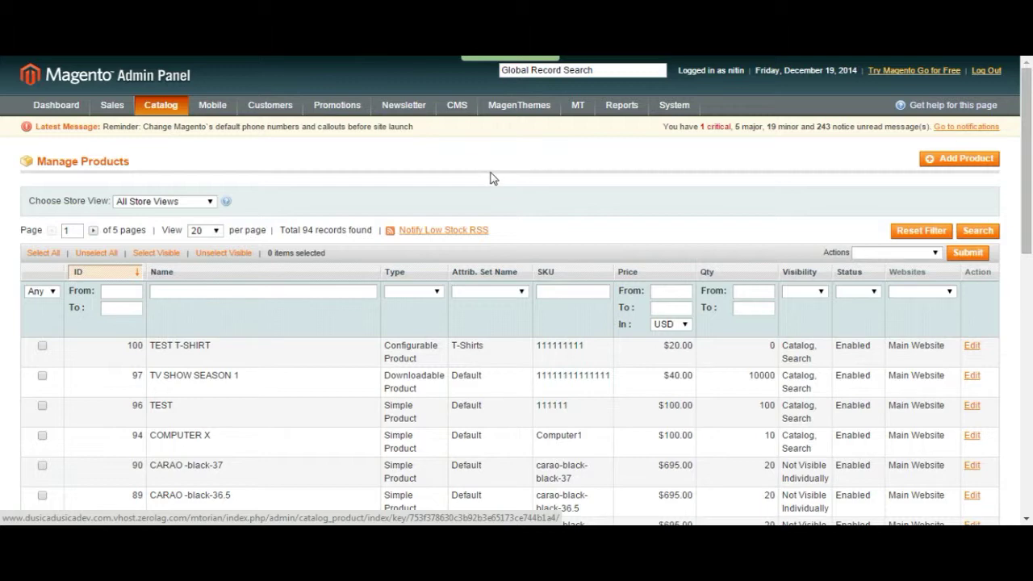
pyautogui.scroll(-1, 490, 177)
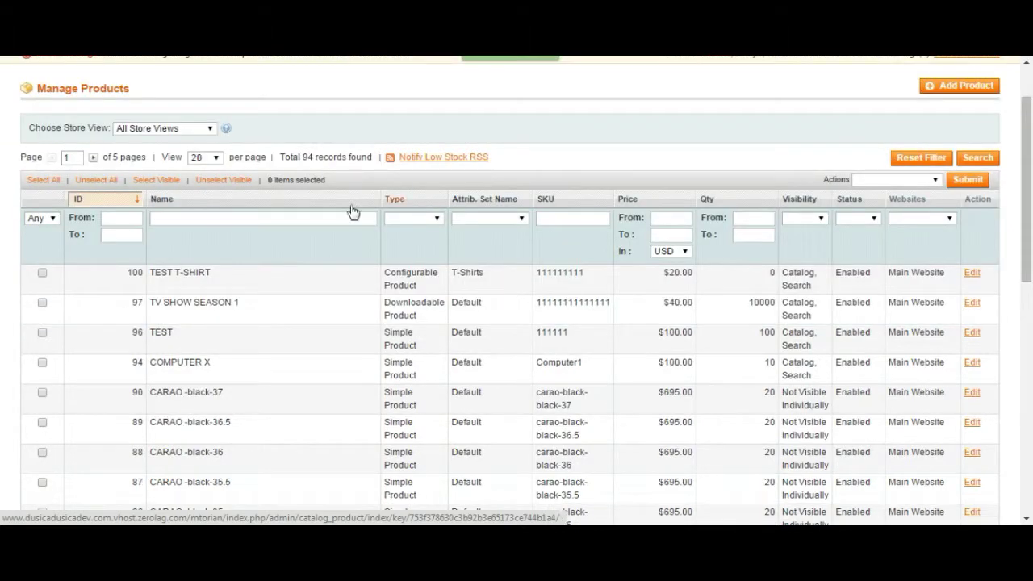
pyautogui.scroll(-3, 201, 346)
pyautogui.scroll(3, 222, 365)
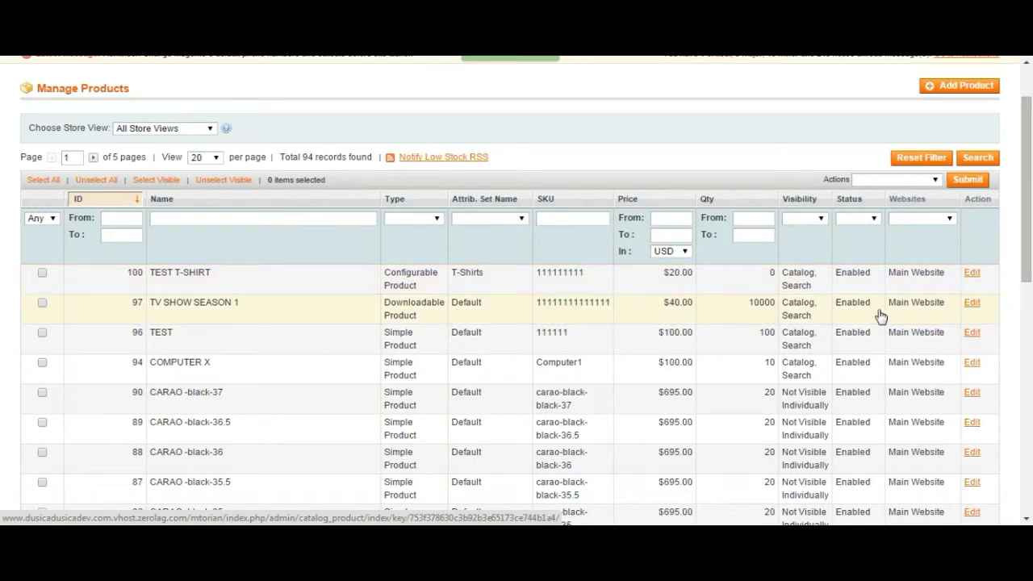
pyautogui.click(973, 304)
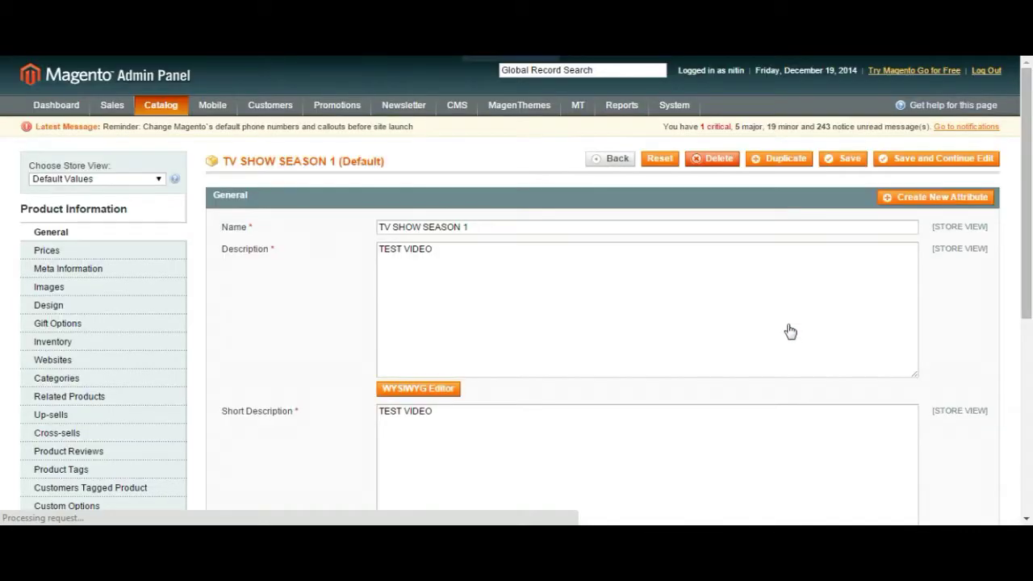
# Set TV SHOW SEASON 1's Tax Class to Taxable Goods on the Prices tab and save it
pyautogui.scroll(-2, 300, 268)
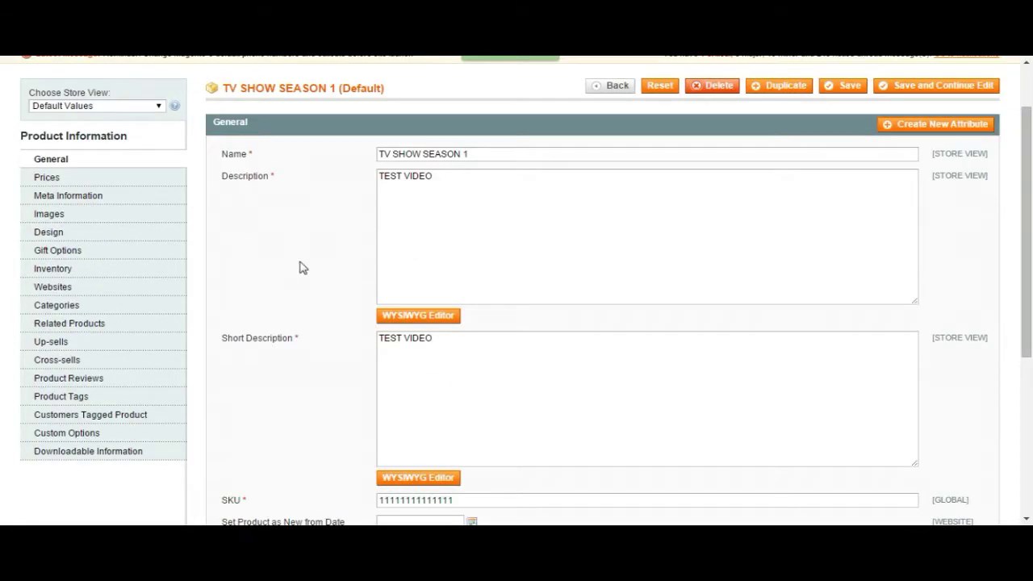
pyautogui.click(58, 177)
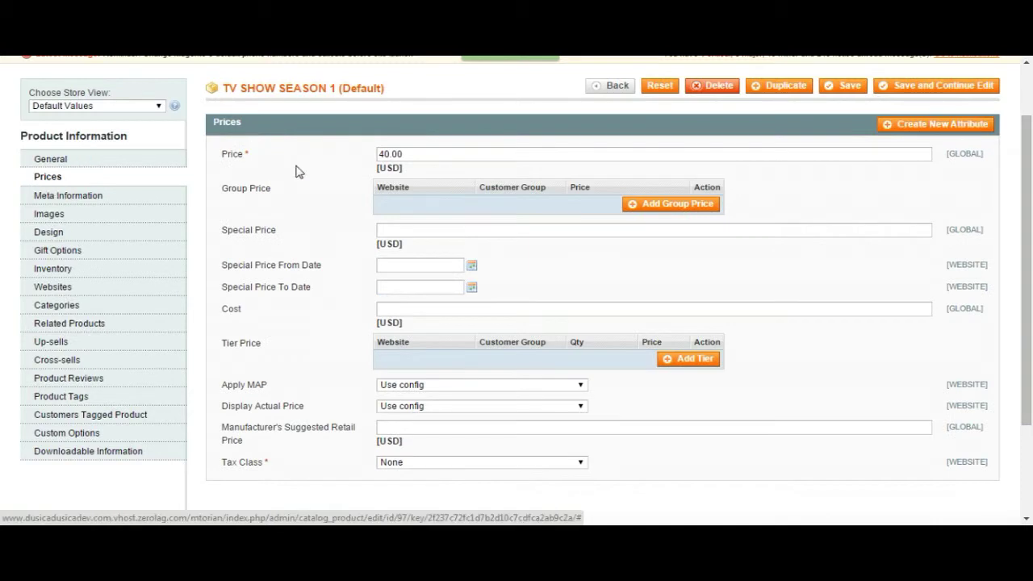
pyautogui.scroll(-2, 295, 320)
pyautogui.moveTo(227, 390); pyautogui.dragTo(267, 394)
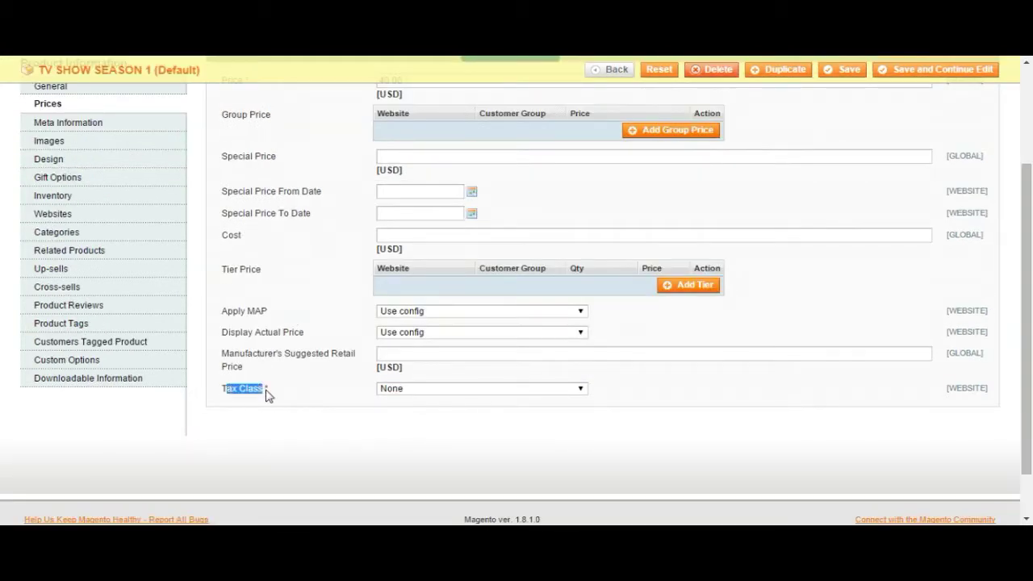
pyautogui.click(295, 397)
pyautogui.click(392, 396)
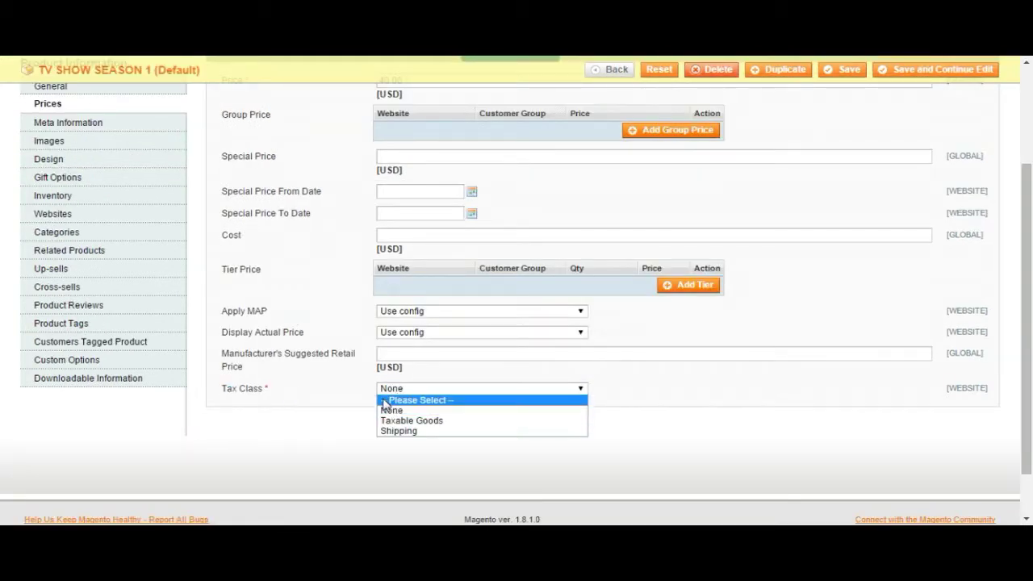
pyautogui.click(443, 420)
pyautogui.scroll(3, 816, 323)
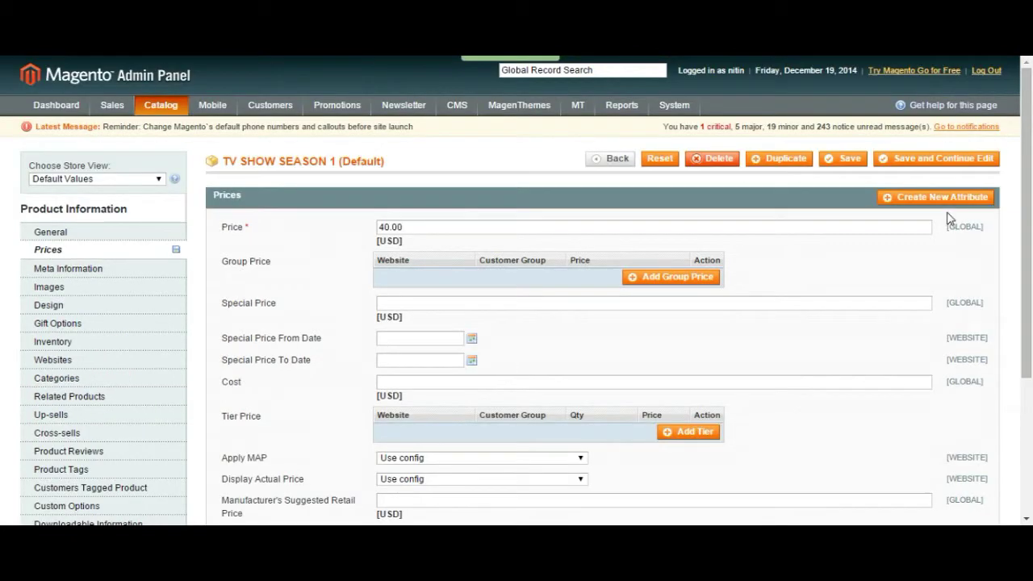
pyautogui.click(839, 161)
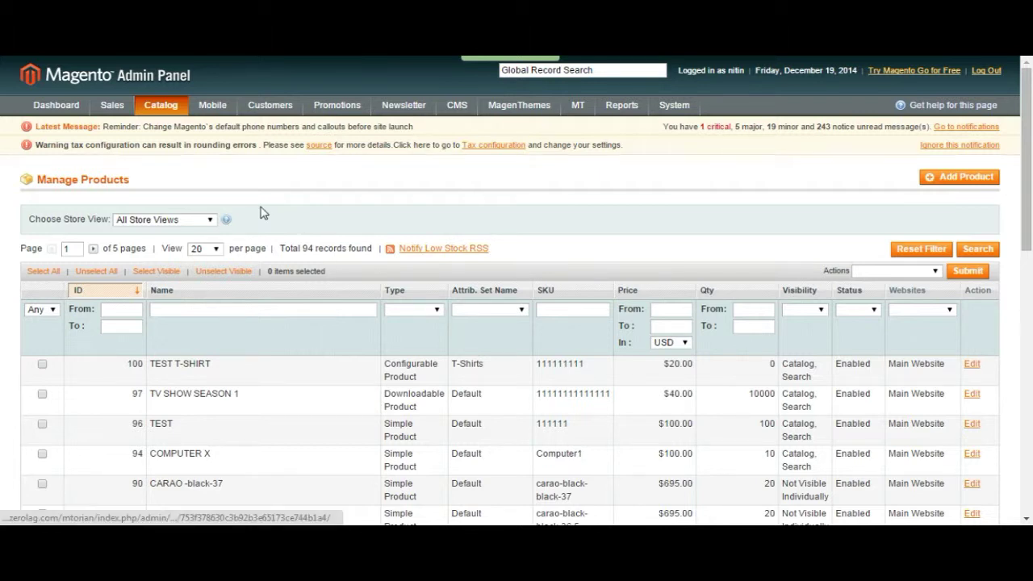
# Go to the Tax section of System > Configuration
pyautogui.moveTo(165, 107)
pyautogui.moveTo(117, 109)
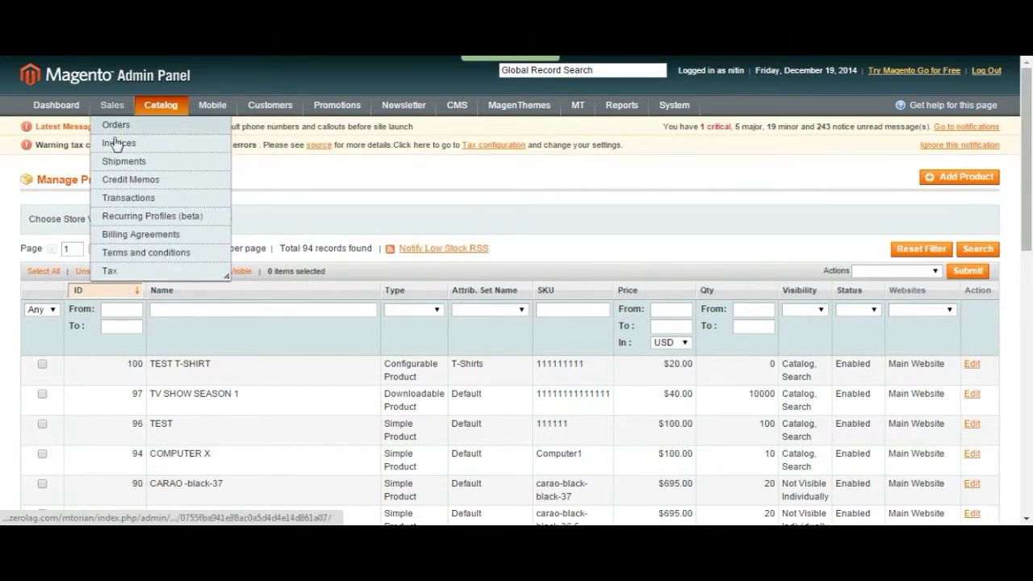
pyautogui.moveTo(129, 273)
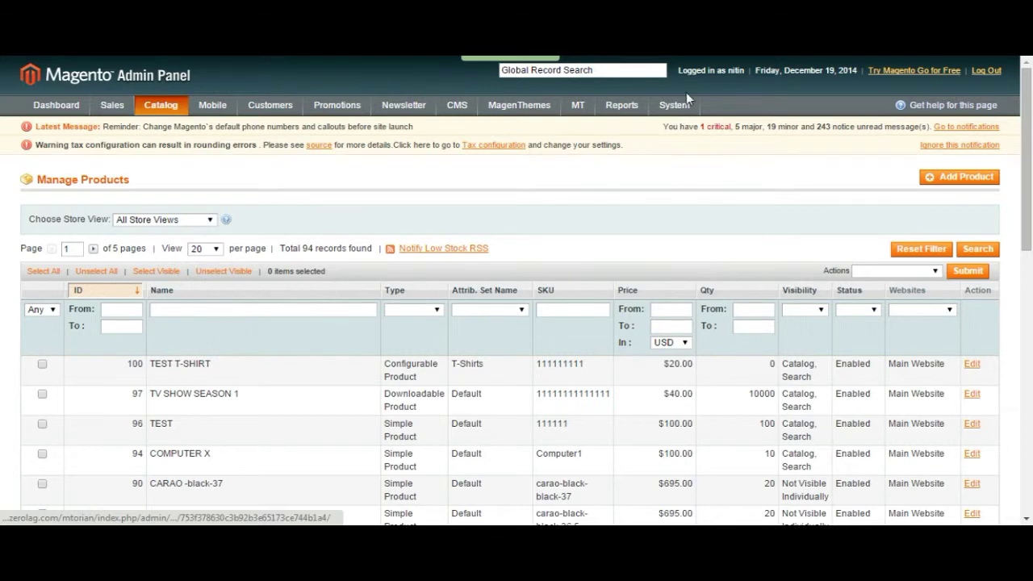
pyautogui.moveTo(678, 103)
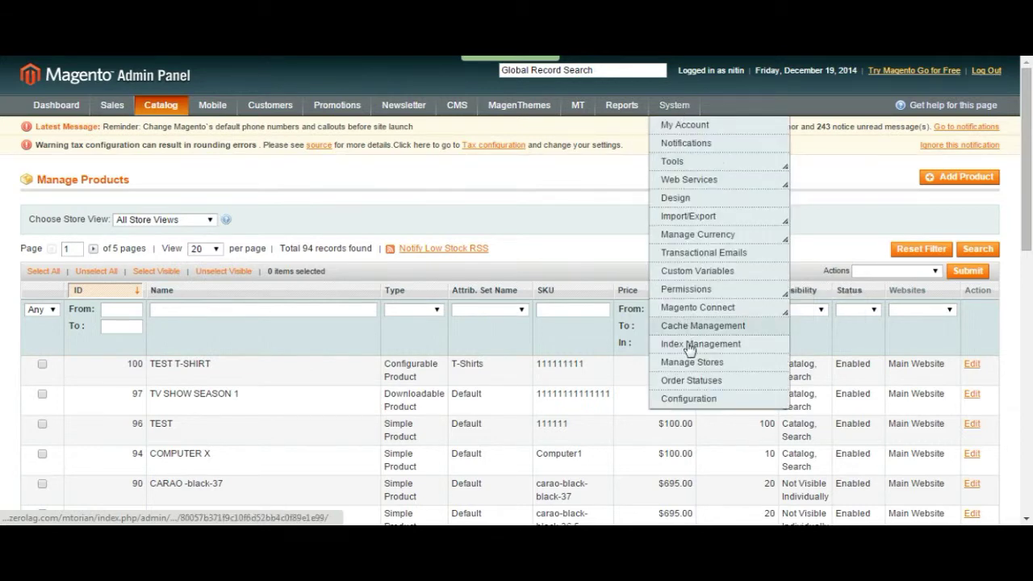
pyautogui.click(682, 399)
pyautogui.scroll(-3, 207, 362)
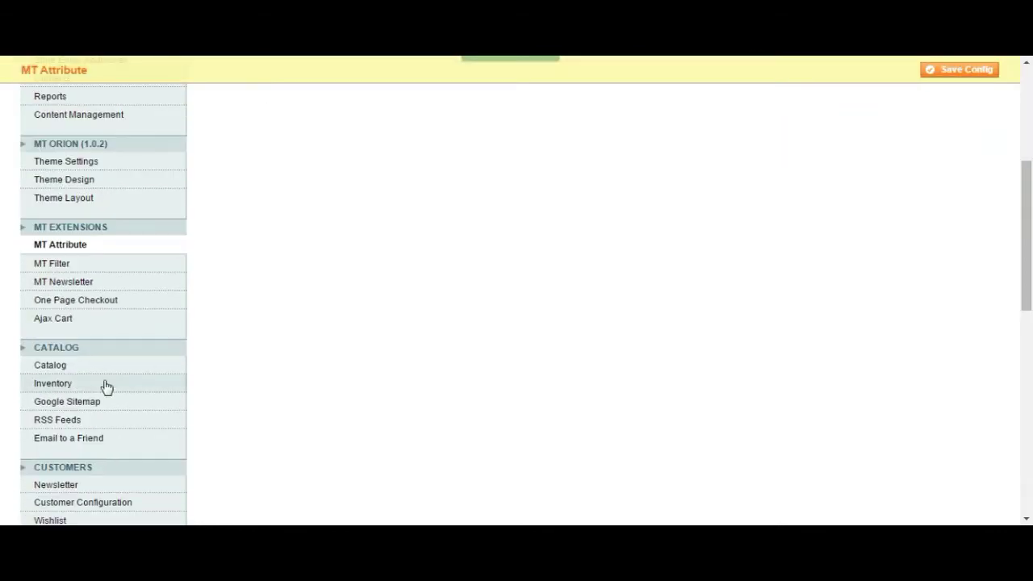
pyautogui.scroll(-5, 106, 387)
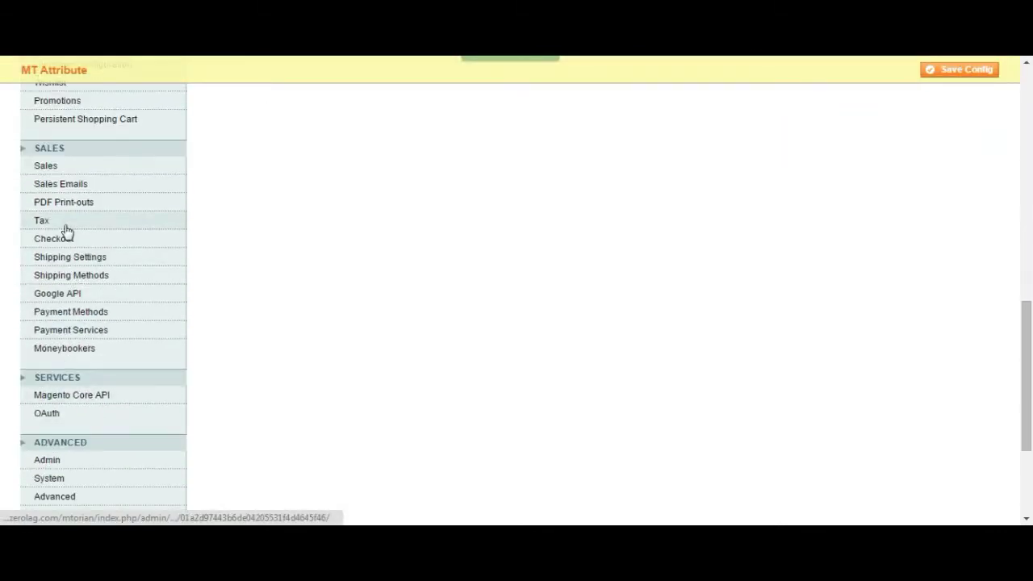
pyautogui.click(66, 228)
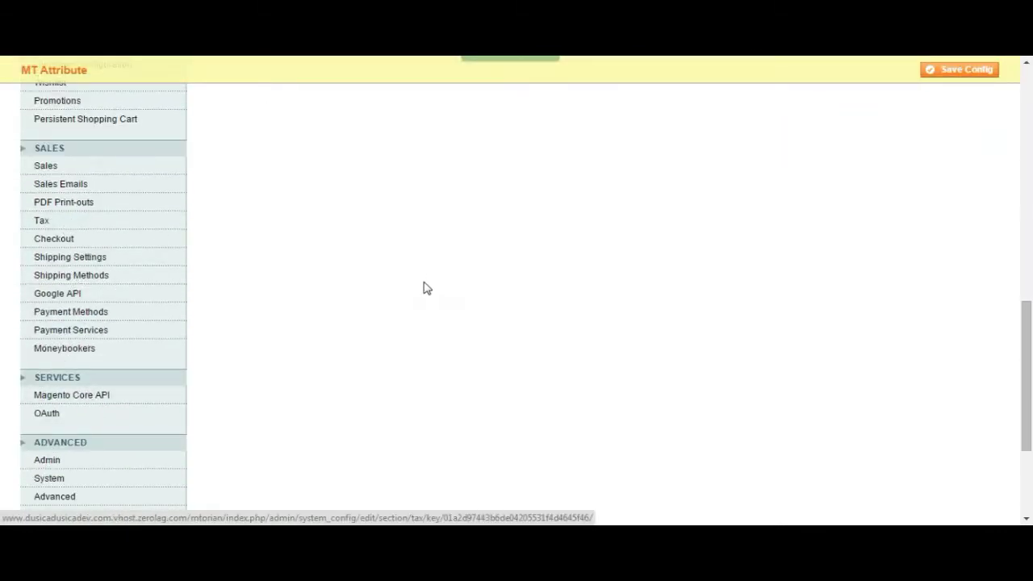
# Confirm cart Display Prices shows Including and Excluding Tax, then Save Config
pyautogui.scroll(-4, 396, 282)
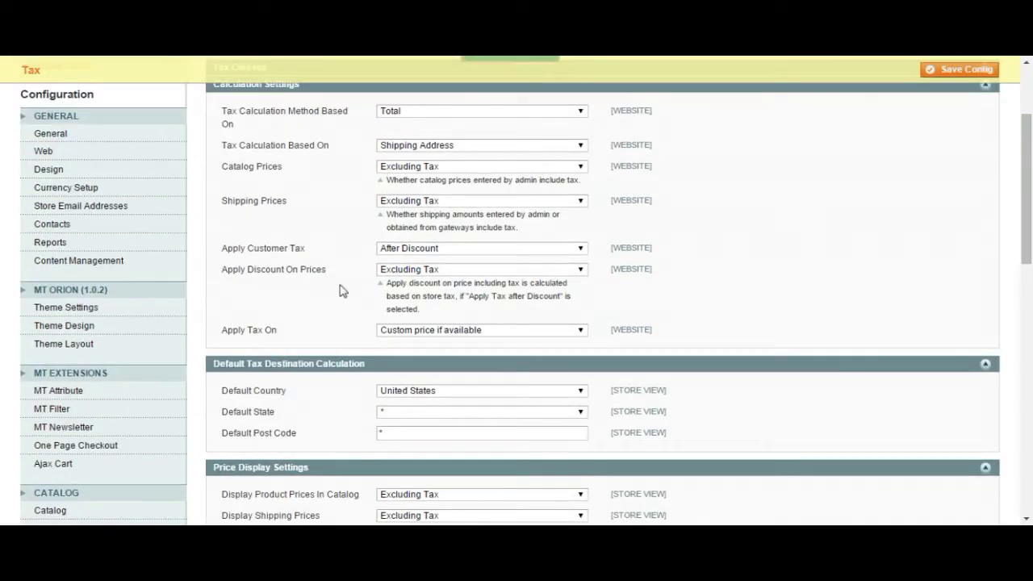
pyautogui.scroll(-4, 342, 291)
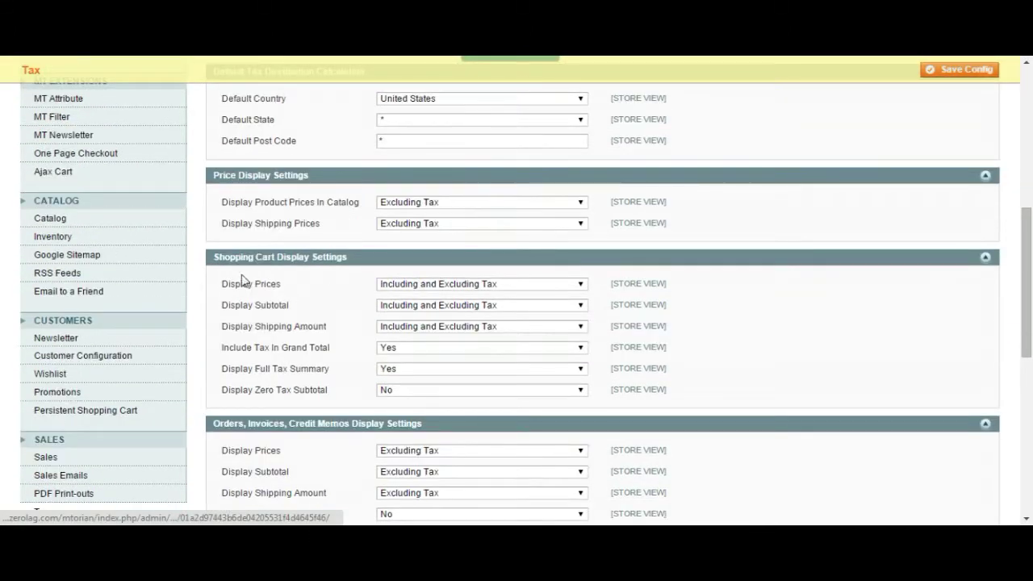
pyautogui.moveTo(244, 288); pyautogui.dragTo(369, 330)
pyautogui.click(282, 295)
pyautogui.moveTo(234, 284); pyautogui.dragTo(318, 288)
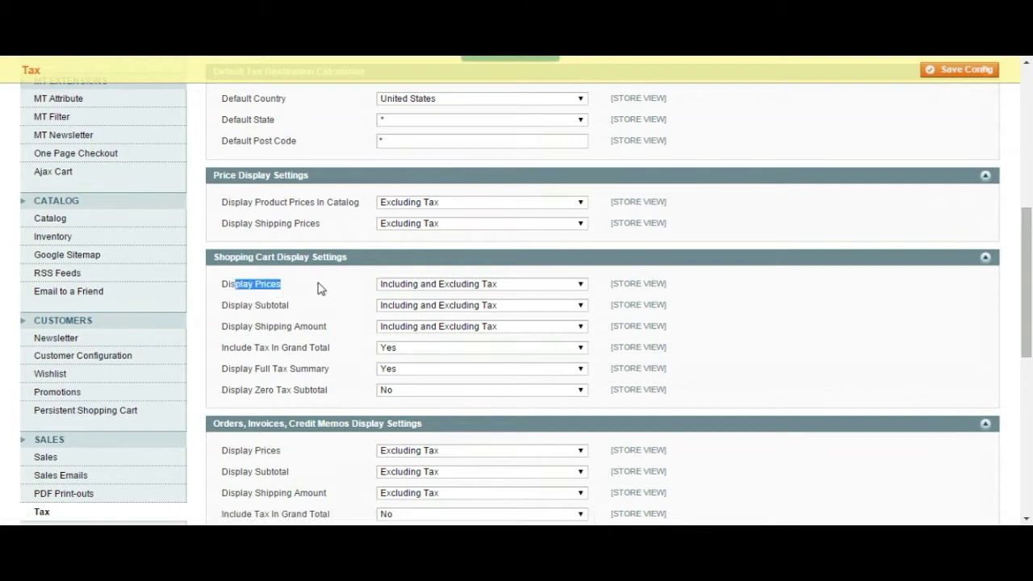
pyautogui.click(318, 288)
pyautogui.click(449, 290)
pyautogui.click(445, 313)
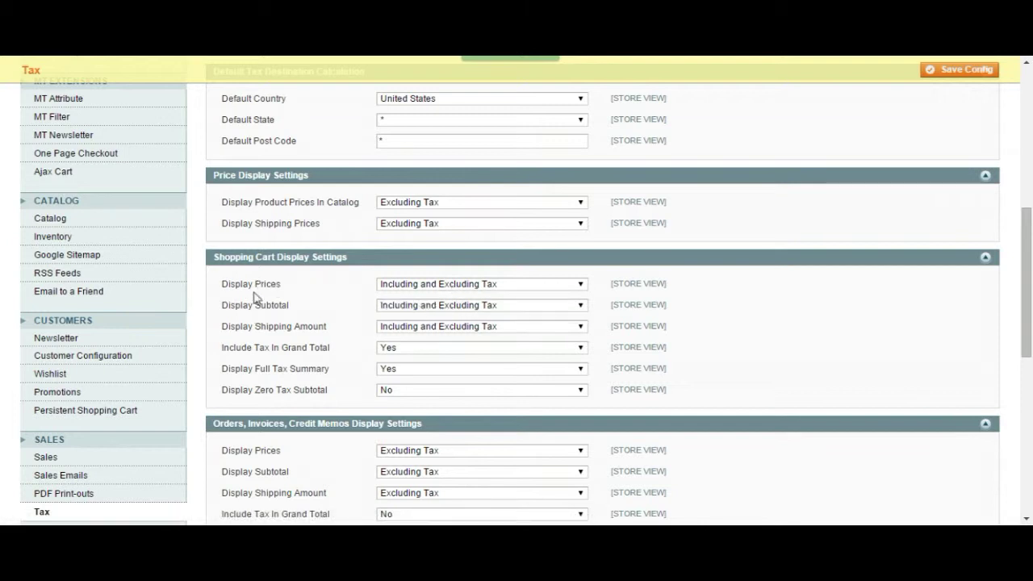
pyautogui.moveTo(255, 284); pyautogui.dragTo(303, 331)
pyautogui.click(304, 332)
pyautogui.scroll(3, 645, 327)
pyautogui.click(978, 71)
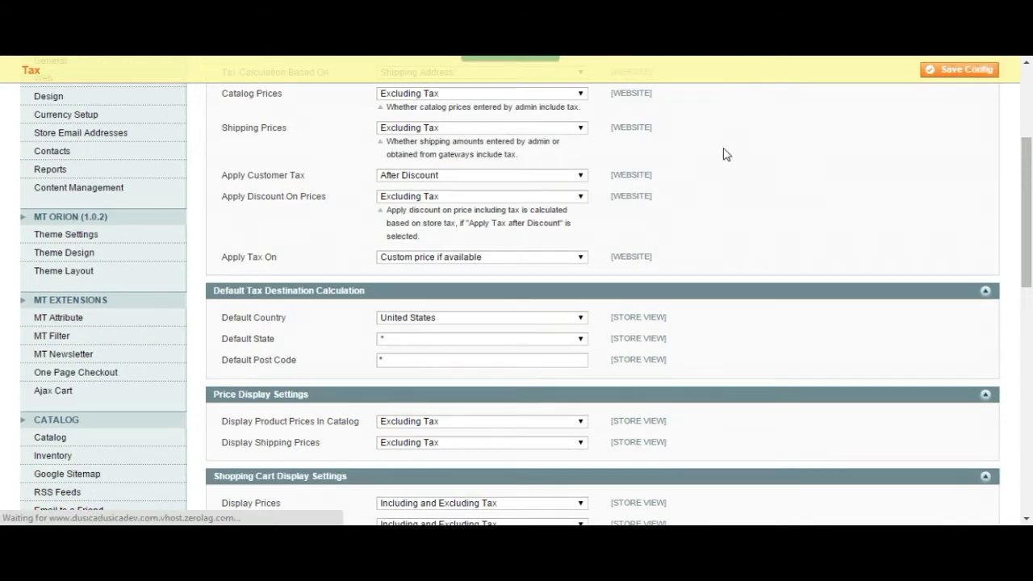
pyautogui.scroll(-2, 721, 191)
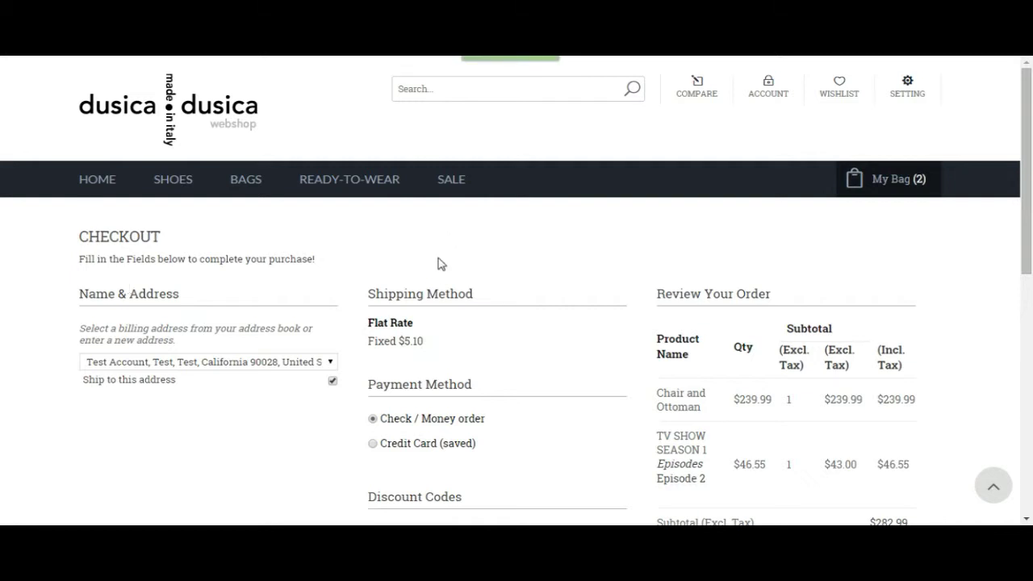
# Compare the Chair and Ottoman $239.99 and TV SHOW $46.55 prices and Chair's tax subtotals
pyautogui.click(248, 363)
pyautogui.click(249, 363)
pyautogui.scroll(-2, 487, 260)
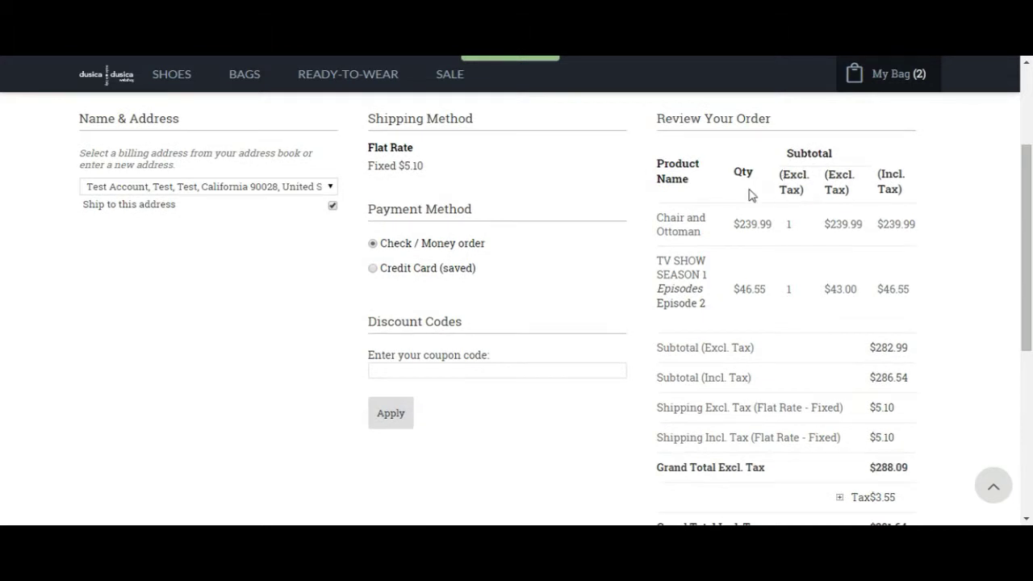
pyautogui.moveTo(733, 224); pyautogui.dragTo(774, 225)
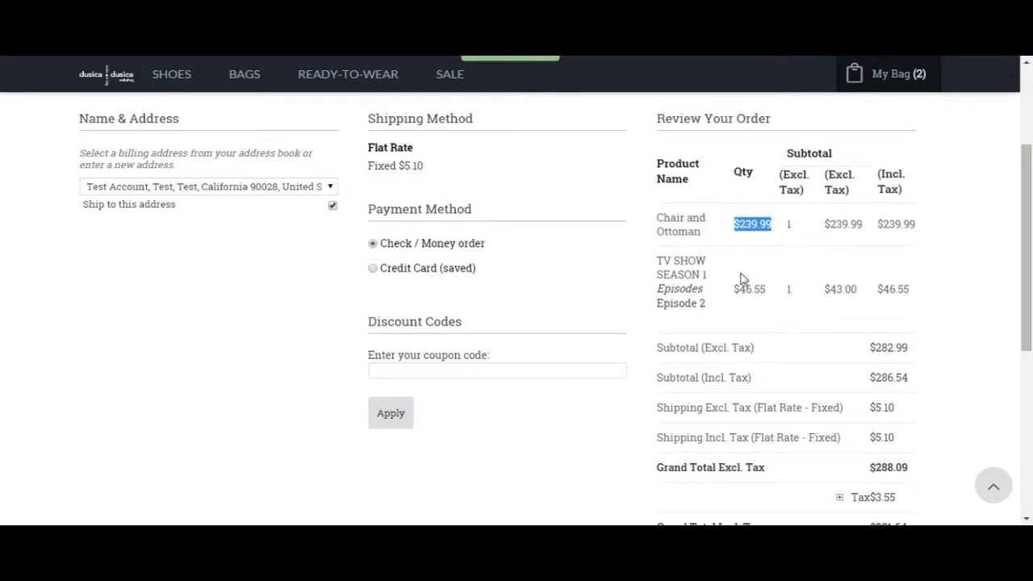
pyautogui.moveTo(733, 289); pyautogui.dragTo(768, 289)
pyautogui.click(839, 230)
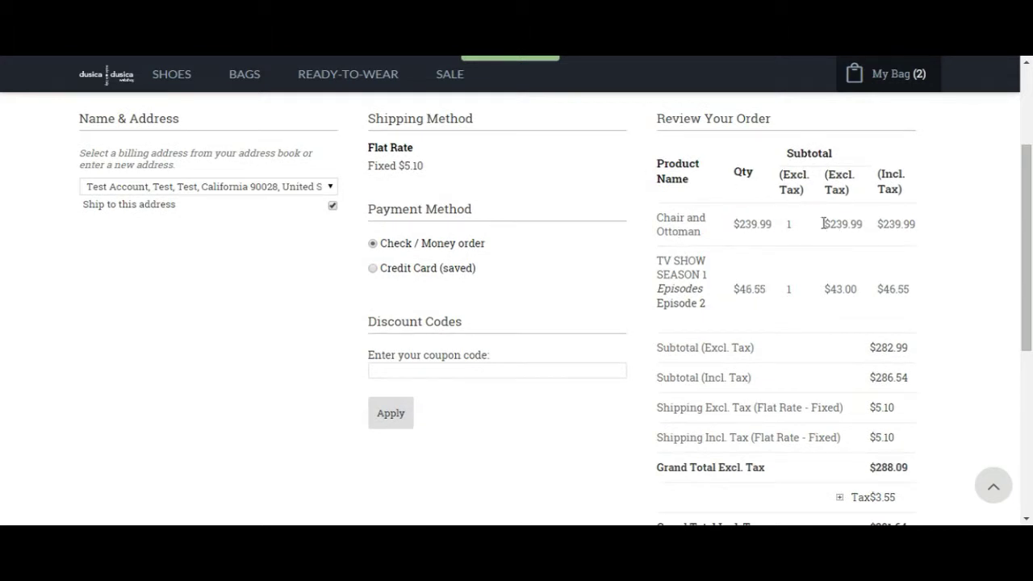
pyautogui.doubleClick(823, 223)
pyautogui.click(827, 224)
pyautogui.doubleClick(891, 219)
pyautogui.click(891, 219)
# Read across the whole Chair and Ottoman row's excl. and incl. tax columns
pyautogui.scroll(-1, 796, 277)
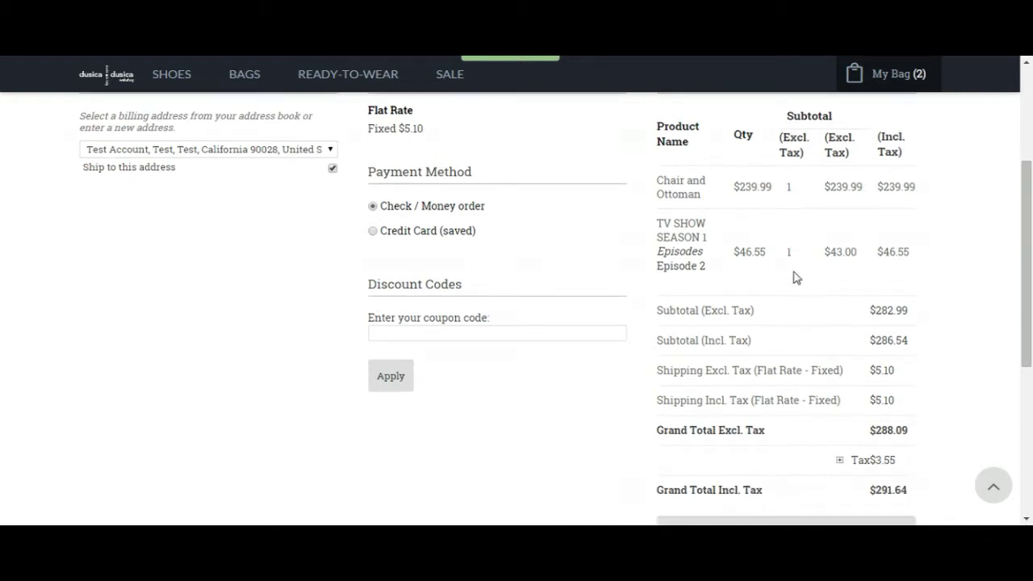
pyautogui.scroll(1, 831, 258)
pyautogui.hotkey('ctrl', 'a')
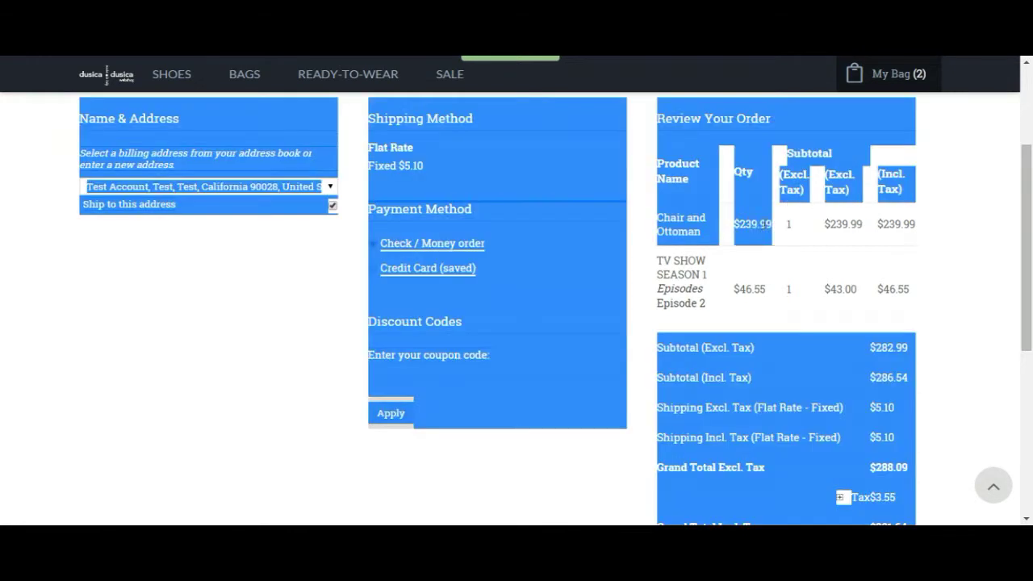
pyautogui.click(715, 230)
pyautogui.moveTo(676, 224); pyautogui.dragTo(889, 223)
pyautogui.click(830, 230)
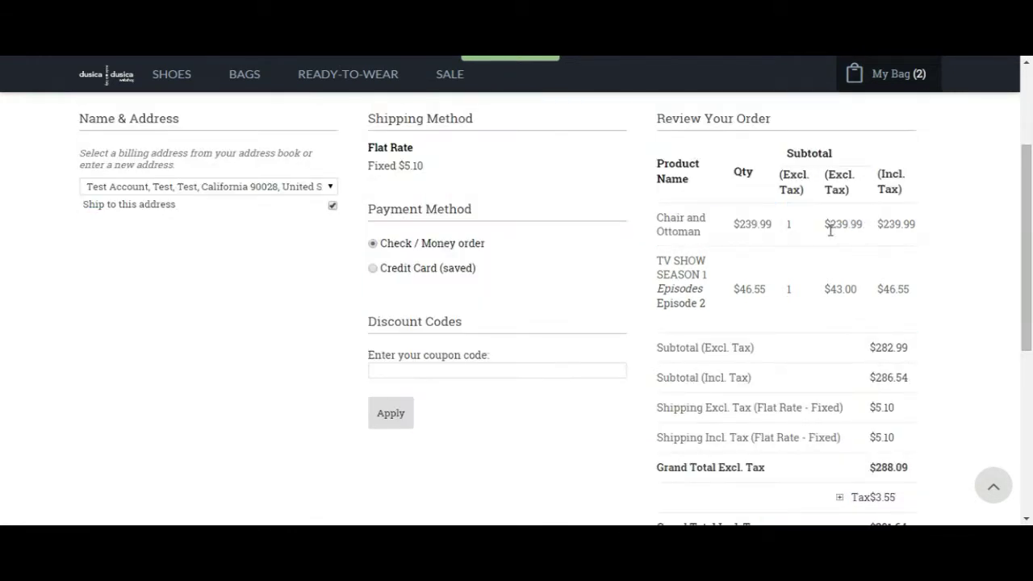
pyautogui.moveTo(660, 219); pyautogui.dragTo(908, 226)
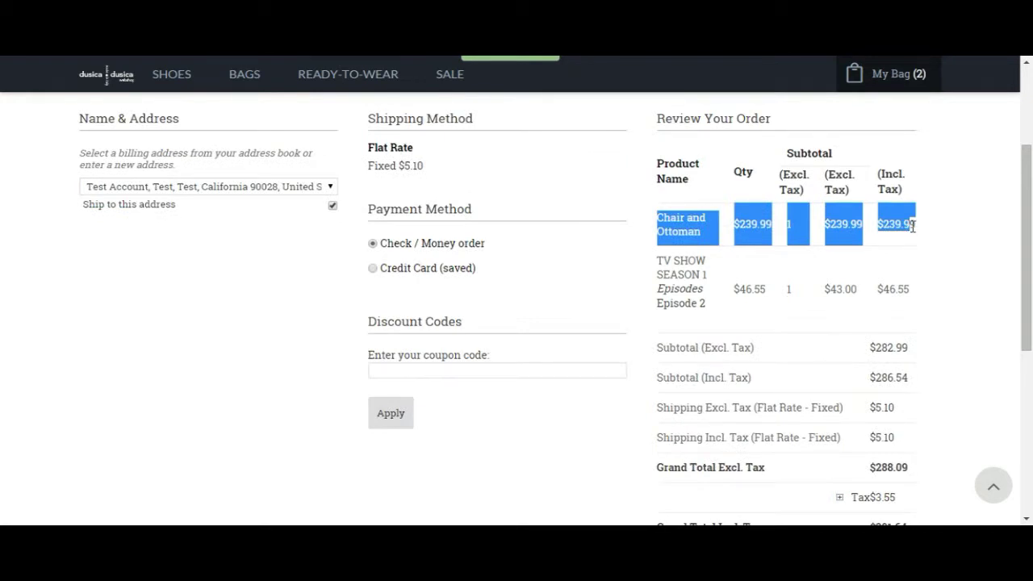
pyautogui.click(910, 227)
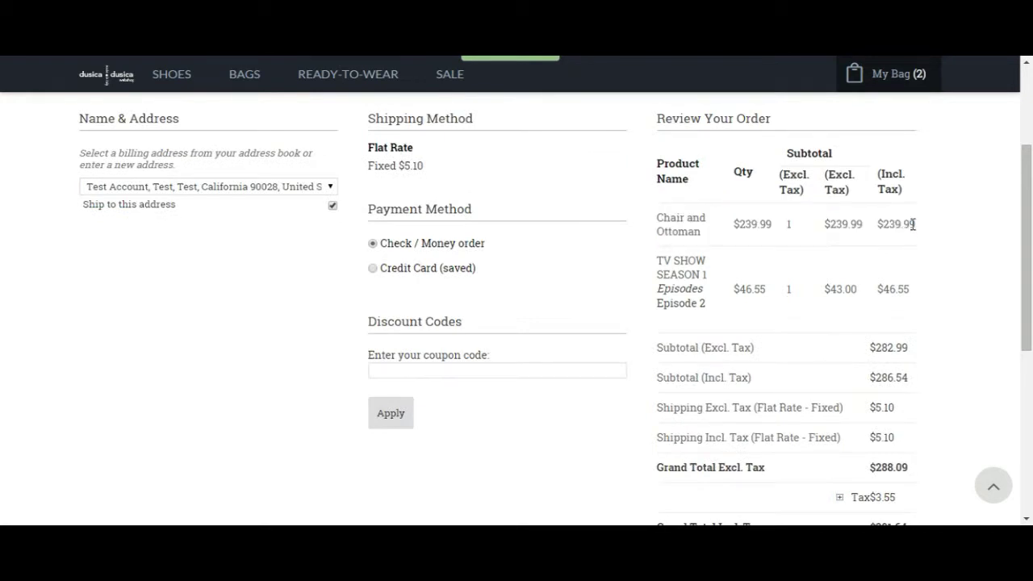
pyautogui.hotkey('ctrl', 'a')
pyautogui.click(678, 224)
# Check TV SHOW SEASON 1's subtotals: $43.00 excluding tax, $46.55 including tax
pyautogui.moveTo(662, 257); pyautogui.dragTo(911, 289)
pyautogui.click(906, 289)
pyautogui.click(854, 288)
pyautogui.click(828, 292)
pyautogui.click(908, 288)
pyautogui.scroll(-1, 909, 288)
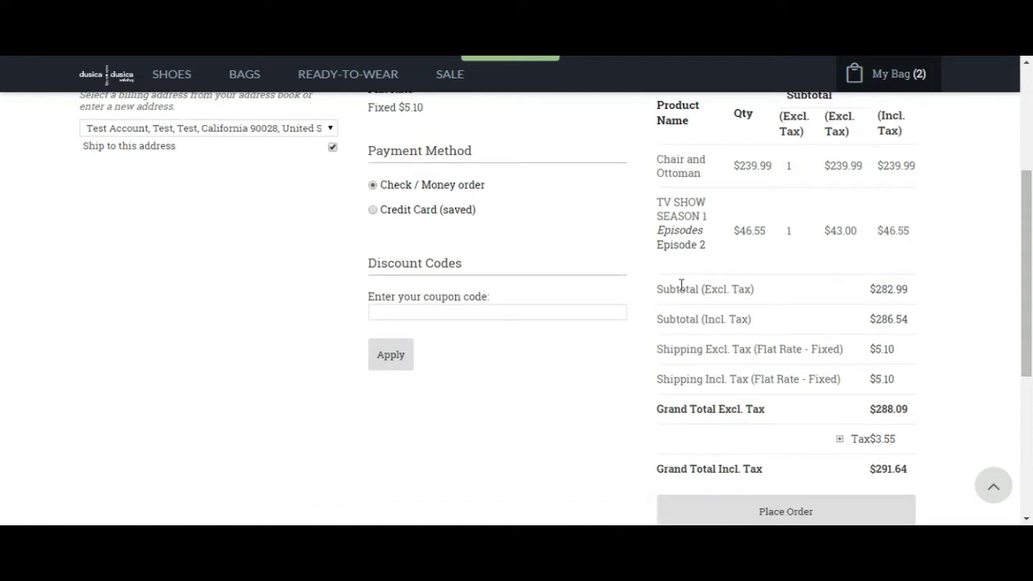
# Review the order summary and expand Tax $3.55 to reveal the US-CA-*-Rate 1 (8.25%) line
pyautogui.moveTo(681, 289); pyautogui.dragTo(903, 392)
pyautogui.click(905, 392)
pyautogui.scroll(-1, 758, 323)
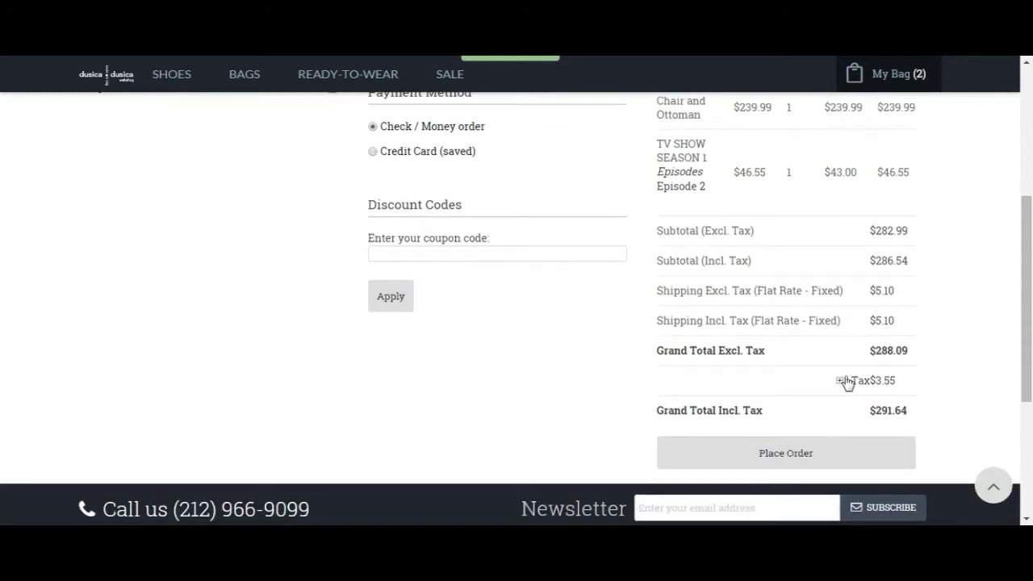
pyautogui.click(846, 381)
pyautogui.scroll(-1, 839, 355)
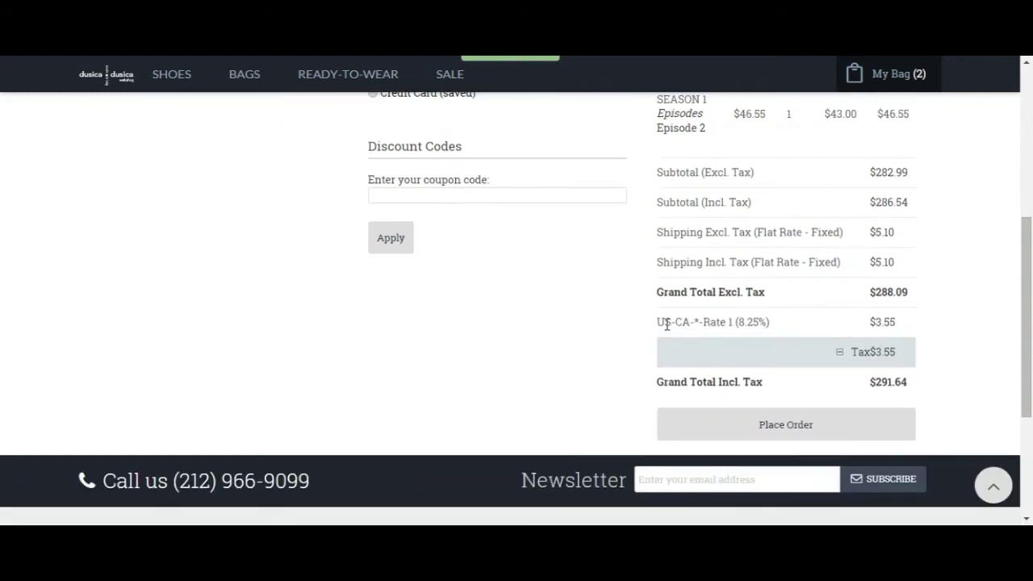
pyautogui.moveTo(666, 325); pyautogui.dragTo(773, 324)
pyautogui.click(775, 327)
pyautogui.scroll(6, 774, 314)
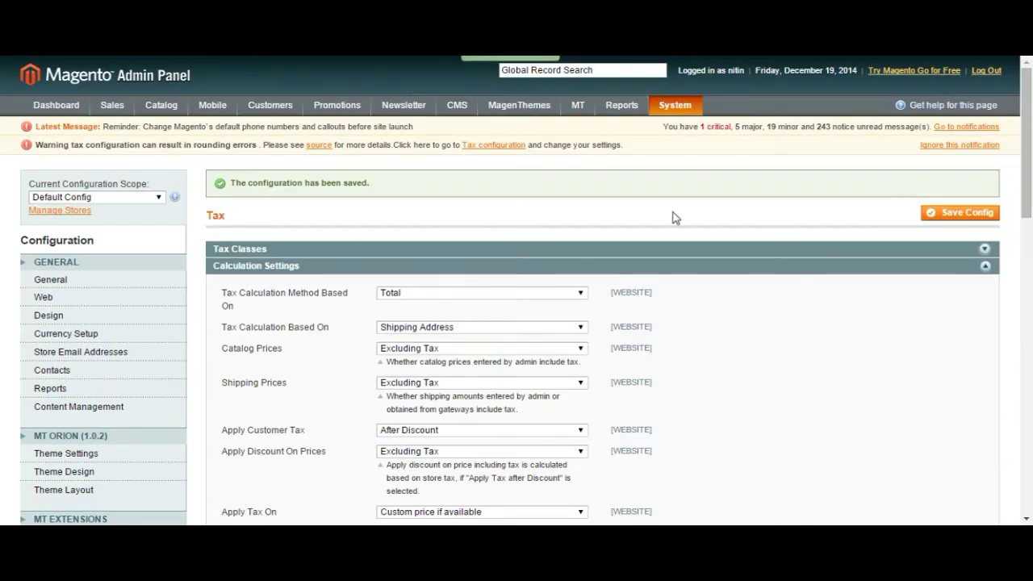
# Collapse Calculation, Default Tax Destination, Price Display, Shopping Cart and Orders/Invoices/Credit Memos sections
pyautogui.click(277, 270)
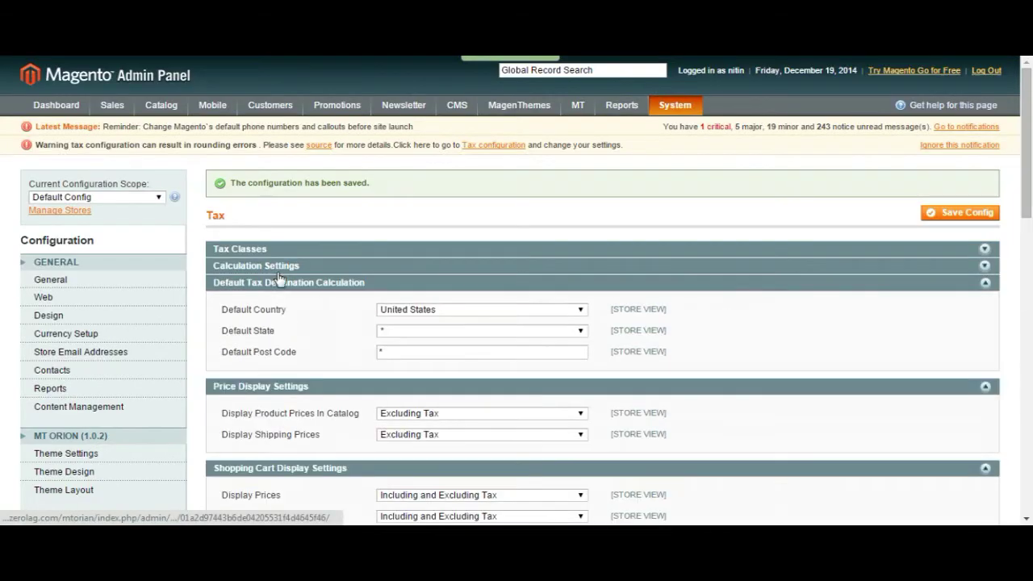
pyautogui.click(319, 284)
pyautogui.click(317, 300)
pyautogui.click(315, 317)
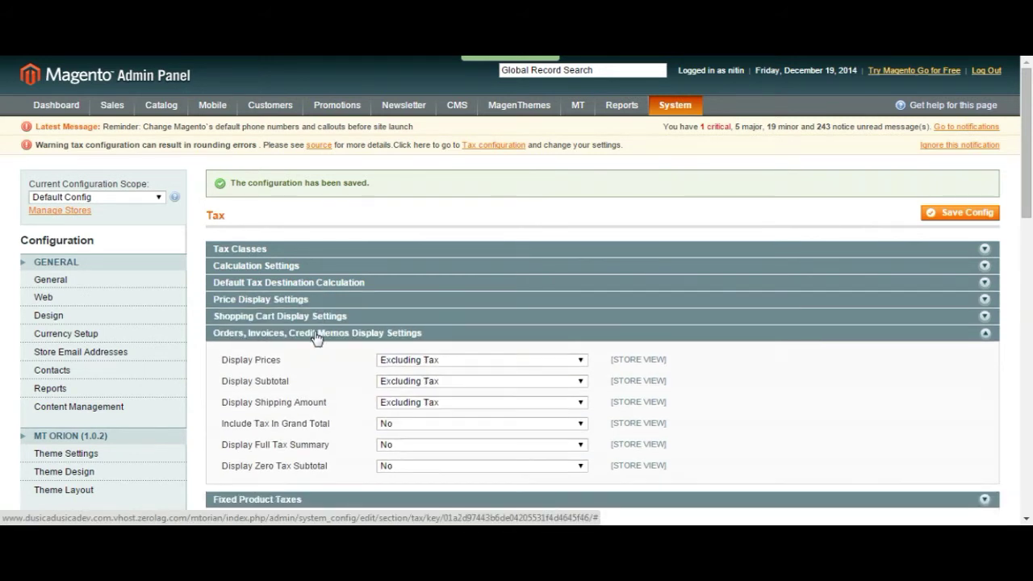
pyautogui.click(316, 334)
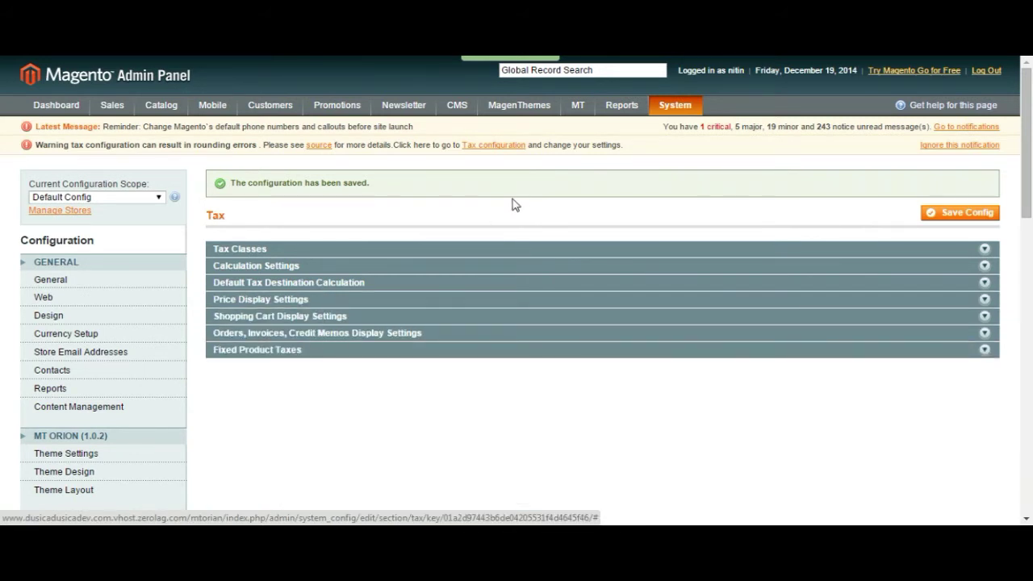